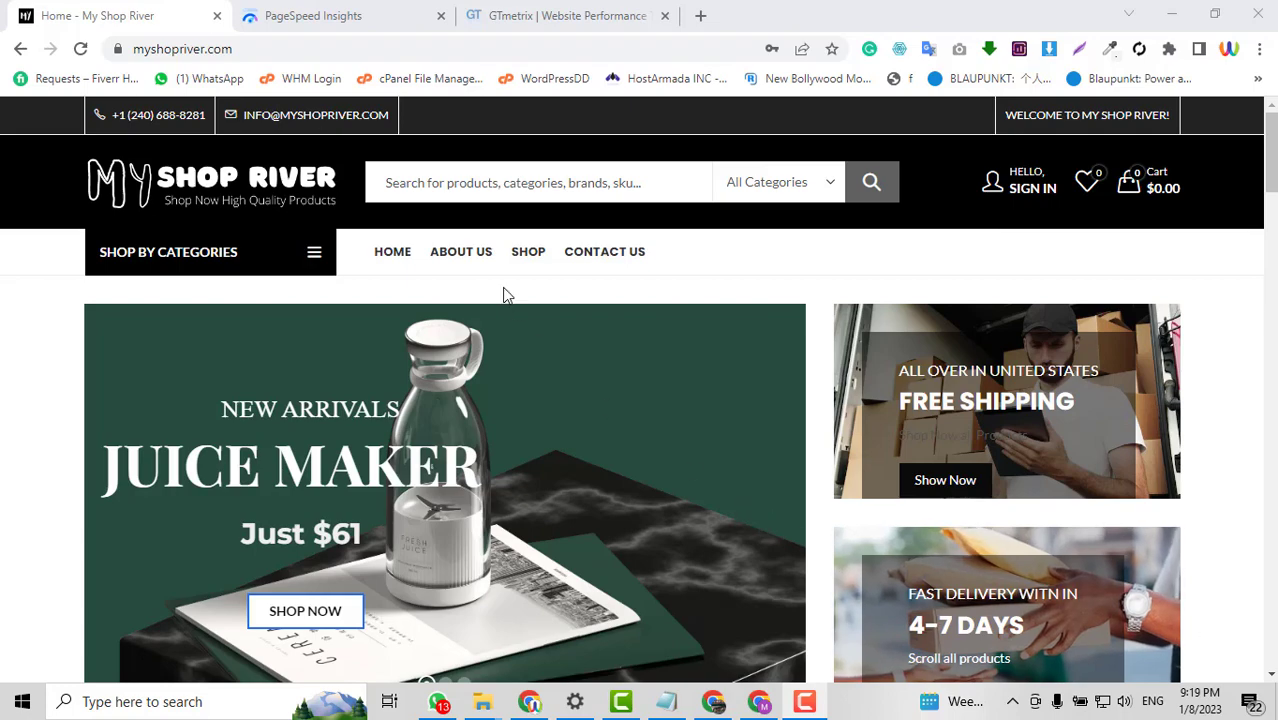
Scroll through the shop's homepage to review it
scroll(667, 356, down, 3)
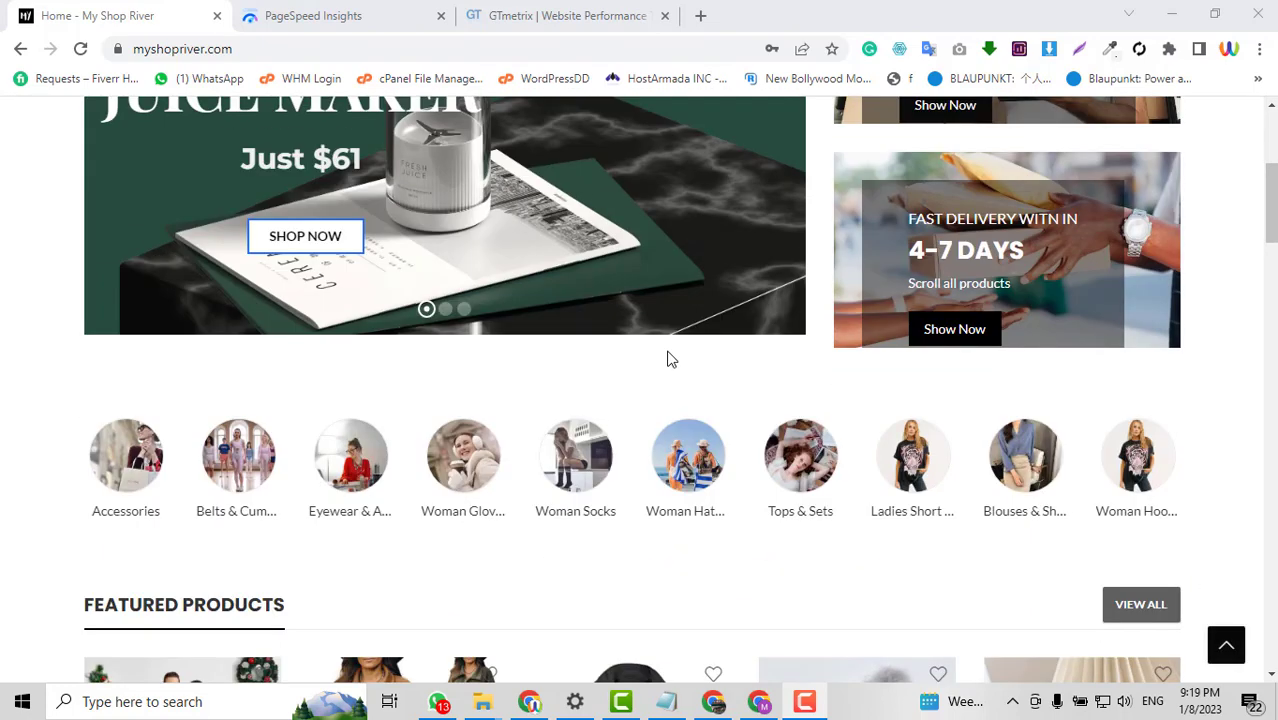
scroll(670, 359, up, 3)
scroll(815, 390, down, 3)
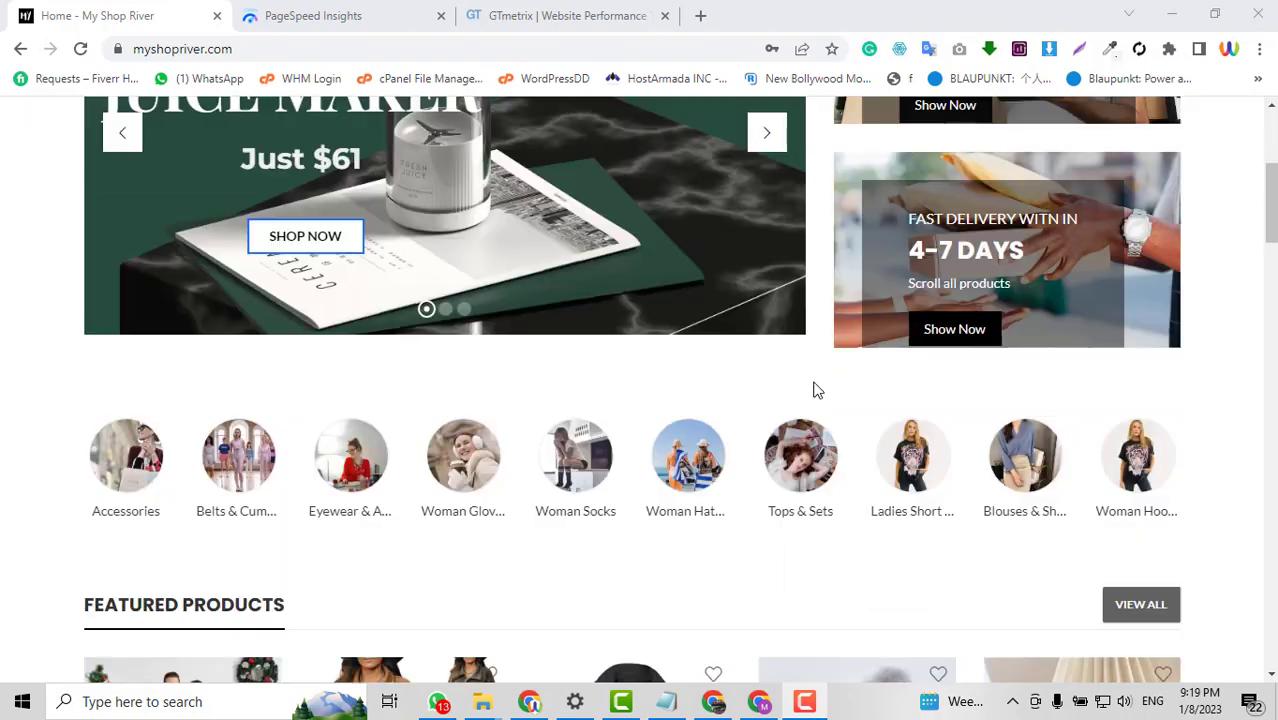
scroll(814, 388, down, 3)
scroll(813, 390, down, 3)
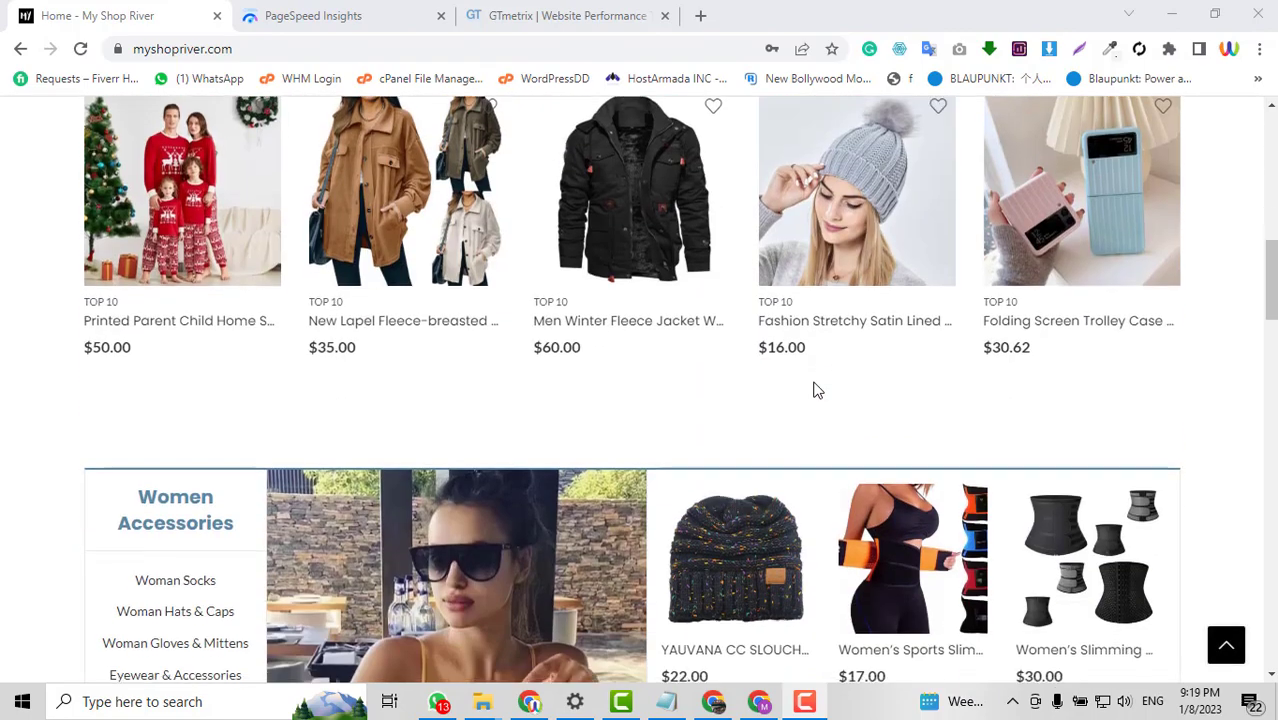
scroll(813, 390, down, 4)
scroll(793, 307, up, 3)
scroll(700, 300, up, 5)
scroll(579, 294, up, 5)
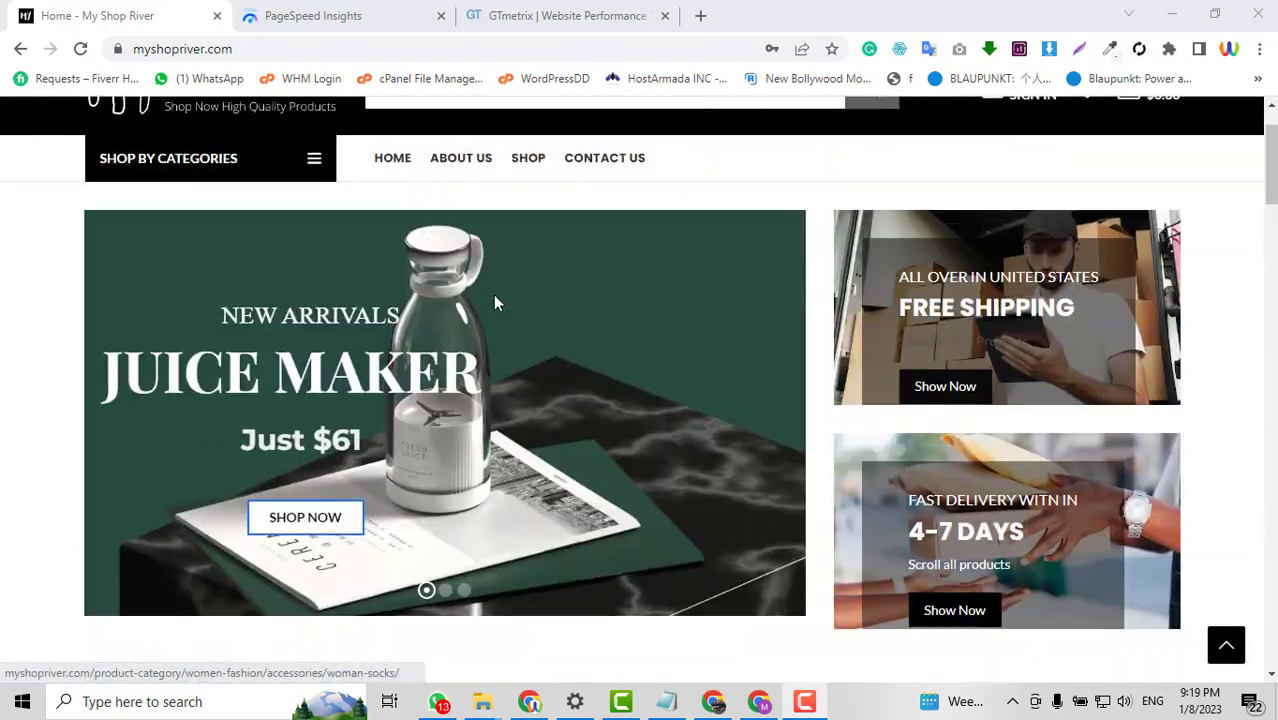
scroll(463, 285, down, 3)
scroll(463, 285, down, 2)
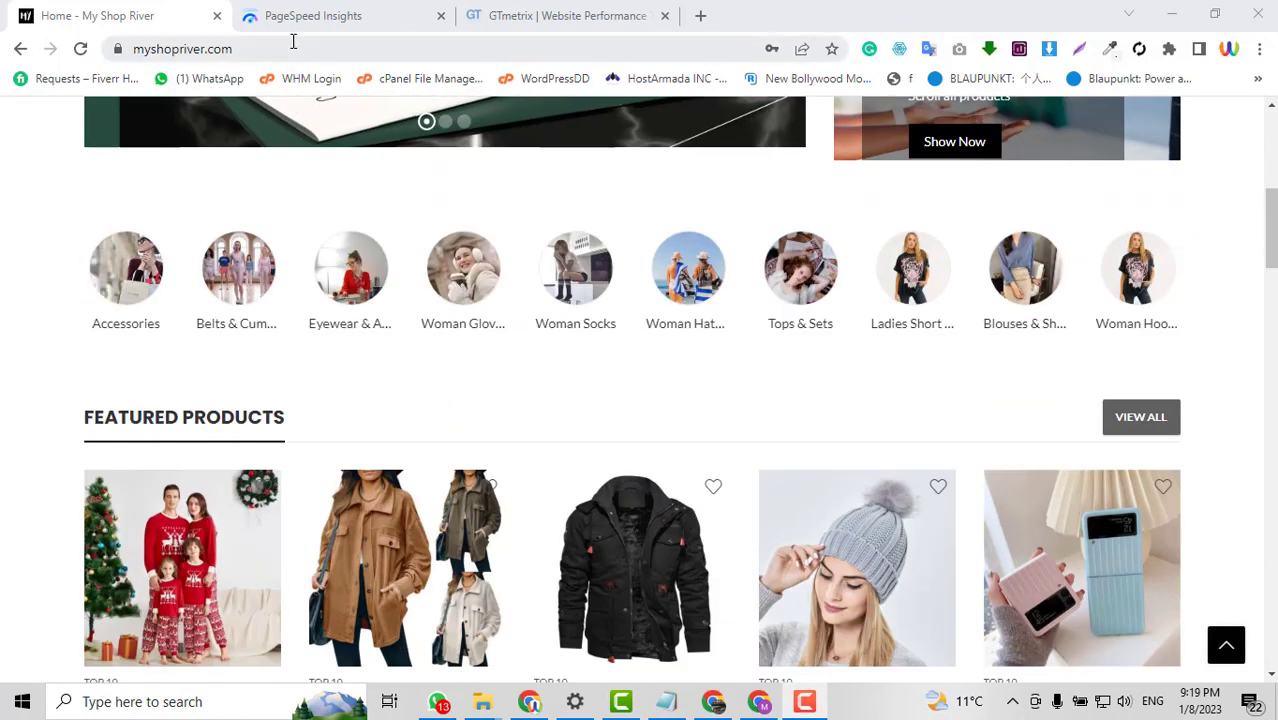
scroll(562, 245, up, 1)
scroll(562, 245, up, 4)
scroll(904, 294, up, 1)
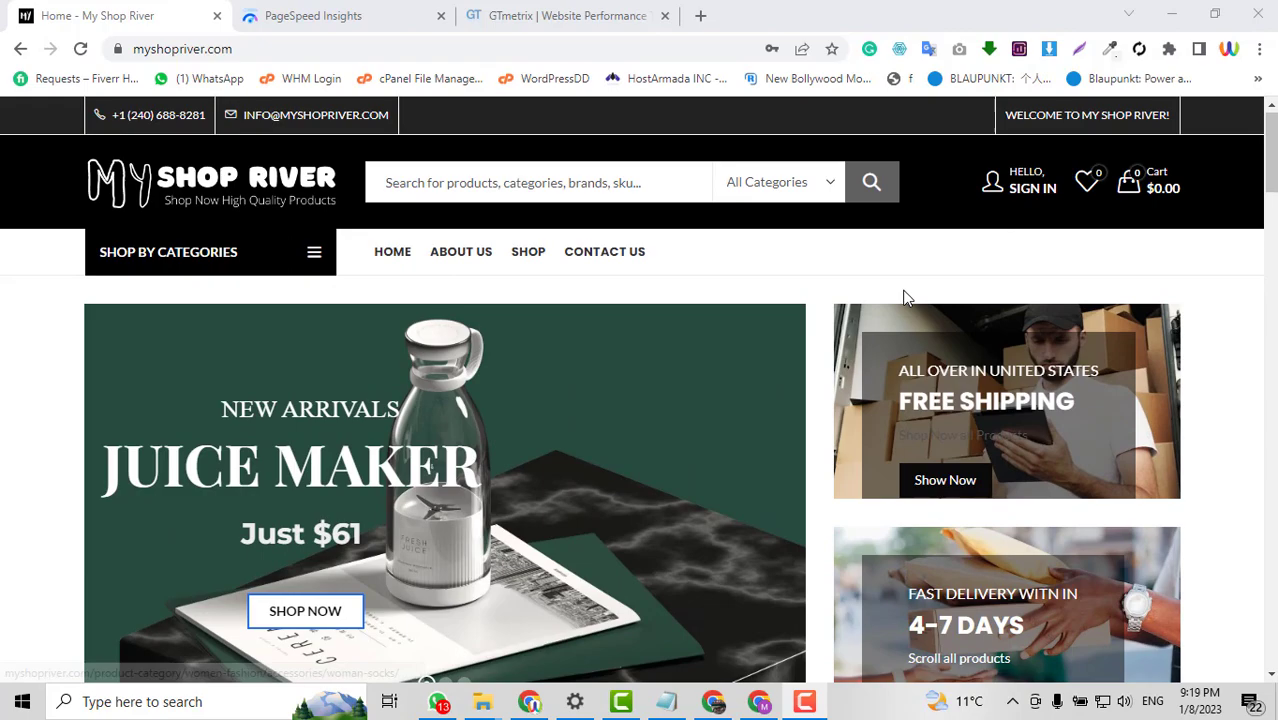
scroll(904, 296, down, 1)
scroll(904, 296, down, 5)
scroll(904, 296, down, 4)
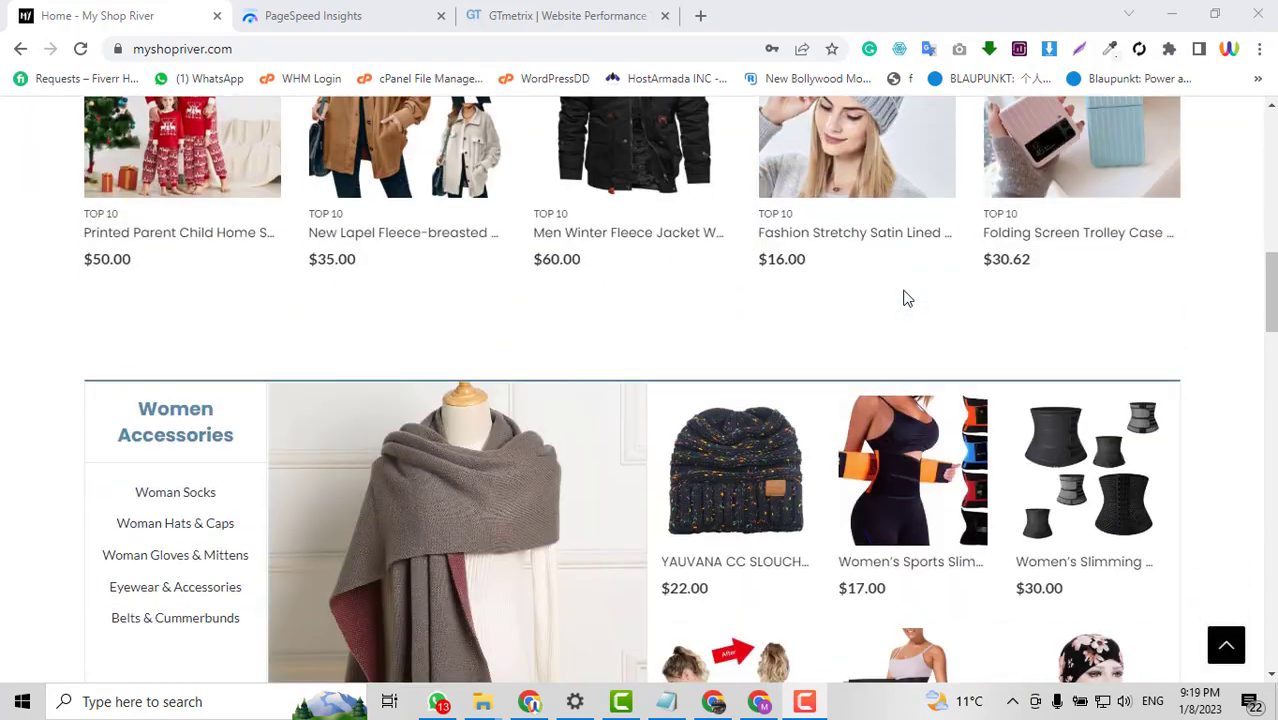
scroll(904, 296, down, 4)
scroll(904, 296, down, 3)
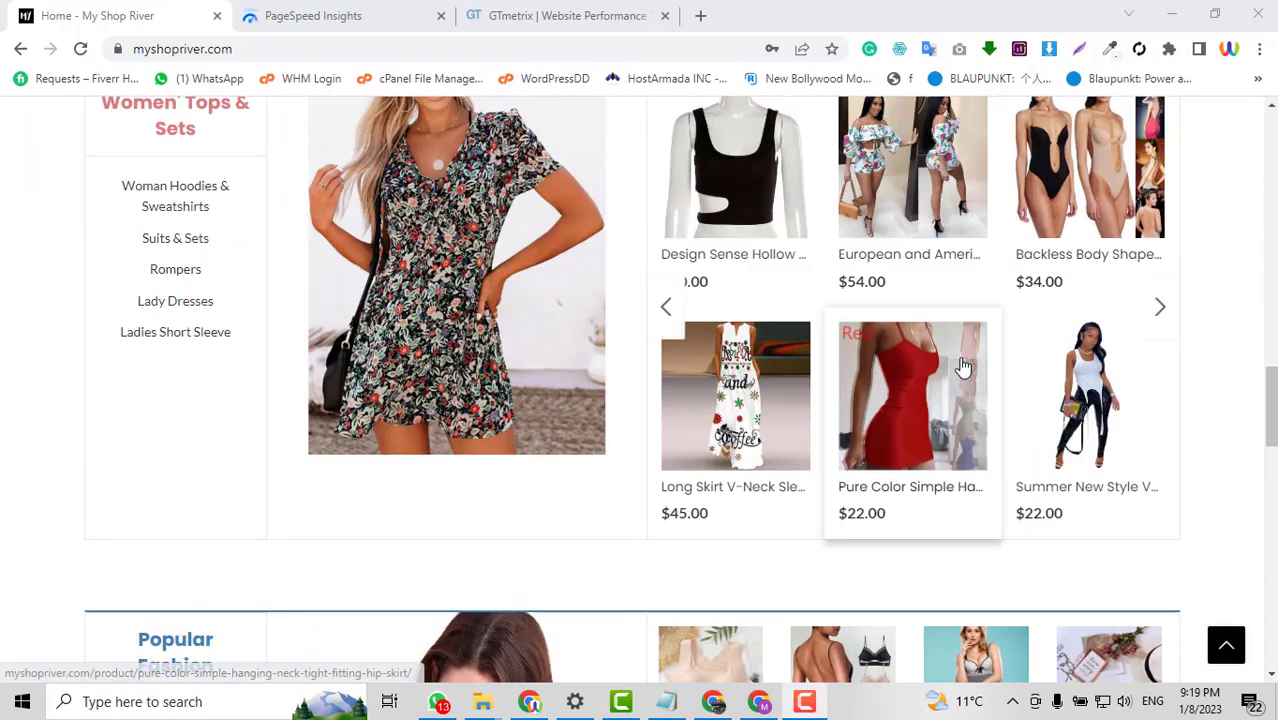
scroll(962, 368, up, 4)
scroll(962, 368, up, 1)
scroll(962, 368, up, 5)
scroll(962, 368, up, 4)
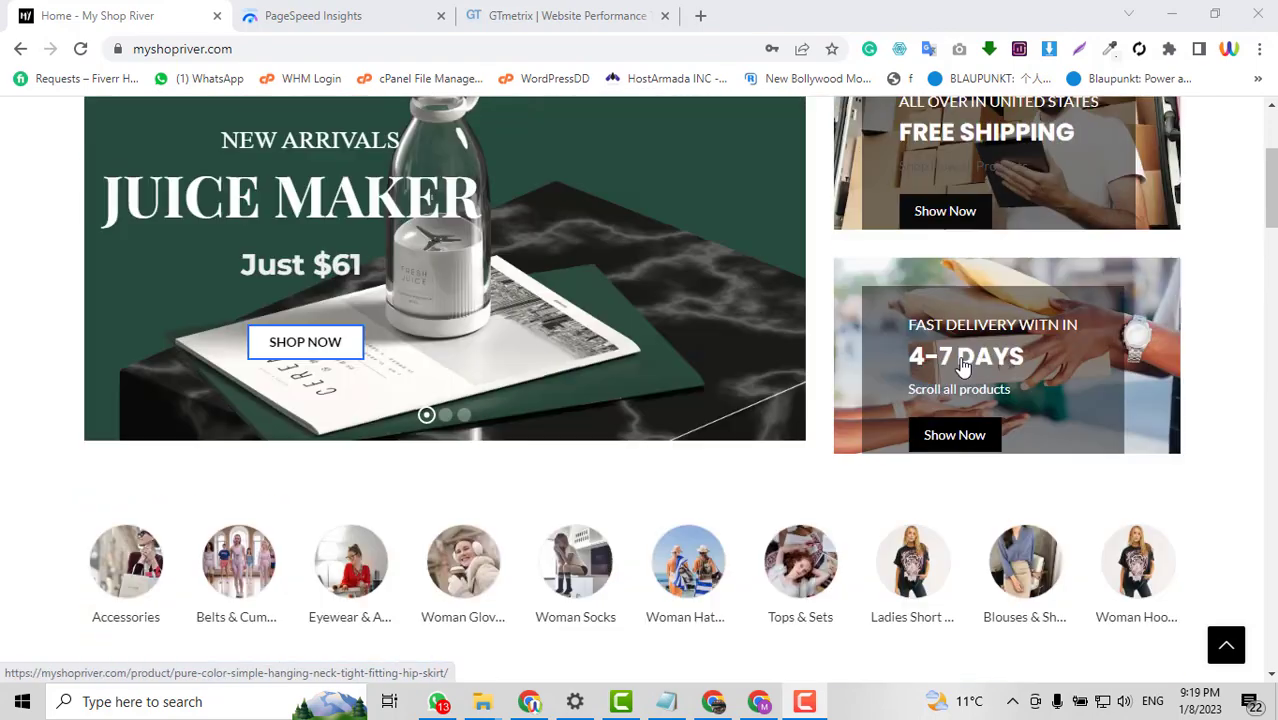
scroll(962, 368, up, 1)
scroll(962, 368, up, 2)
Analyze the shop URL in PageSpeed Insights and show its desktop score of 69
click(302, 59)
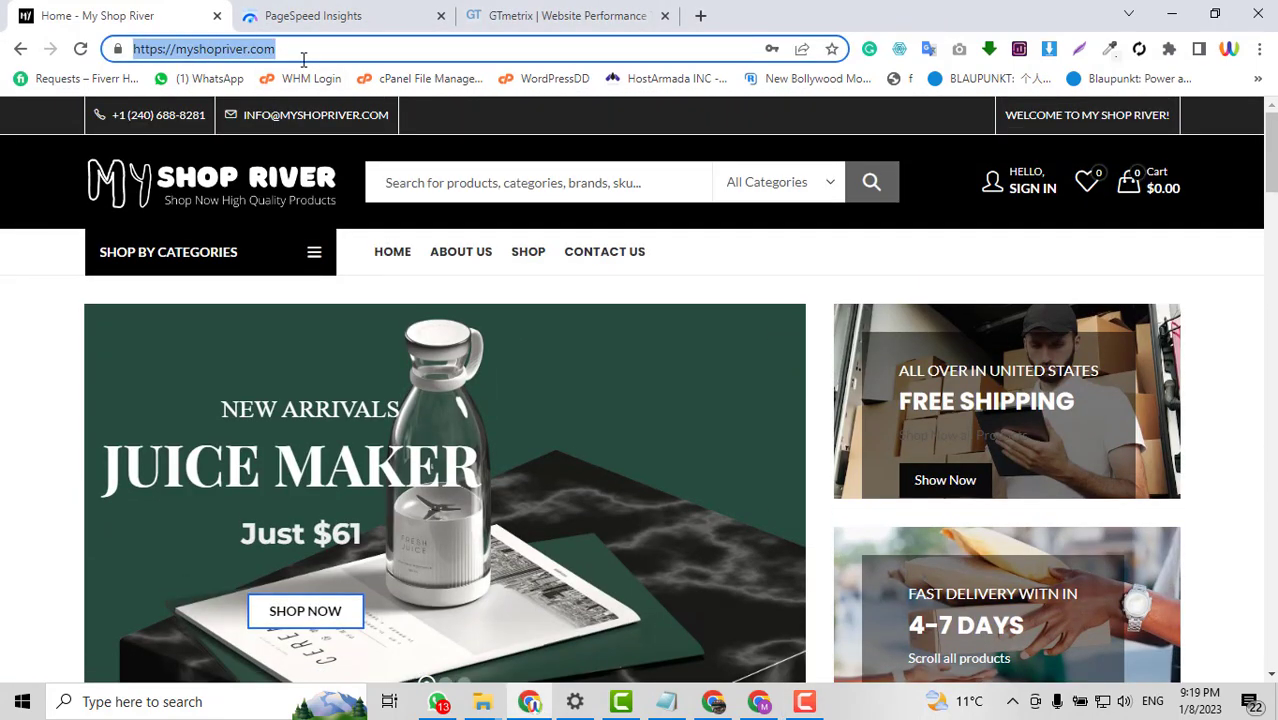
click(318, 16)
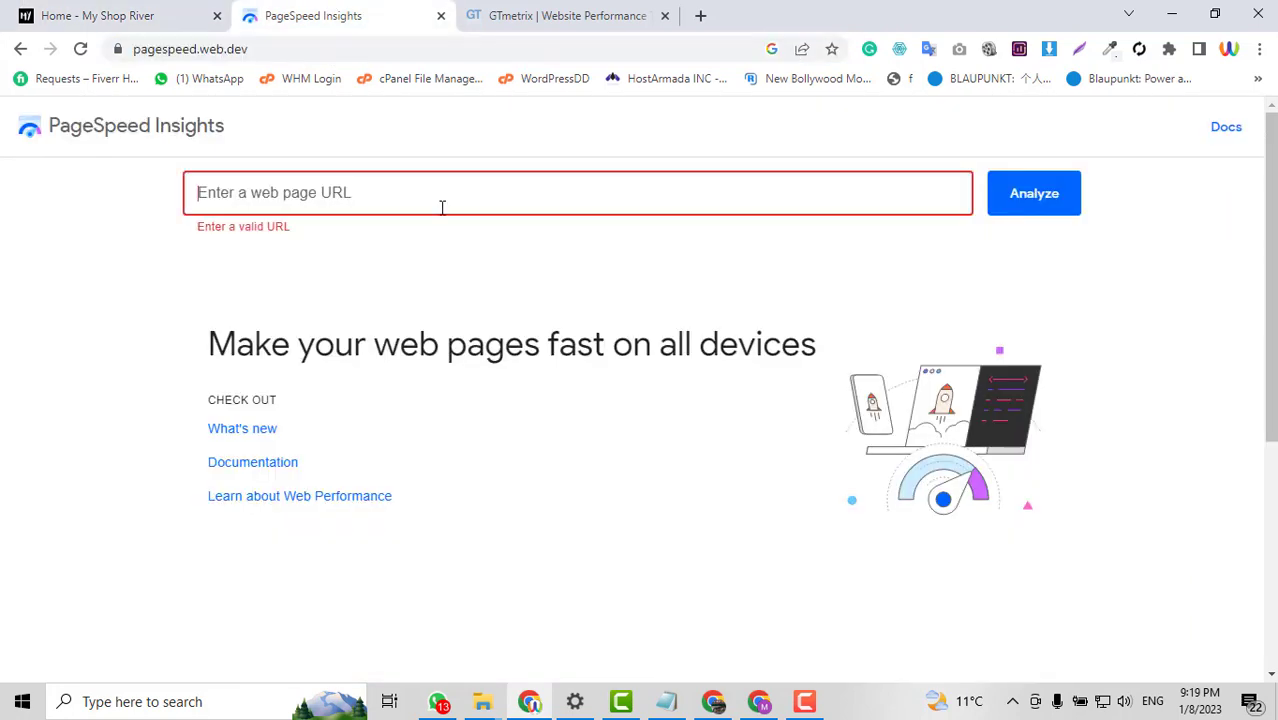
click(446, 198)
text(https://myshopriver.com/)
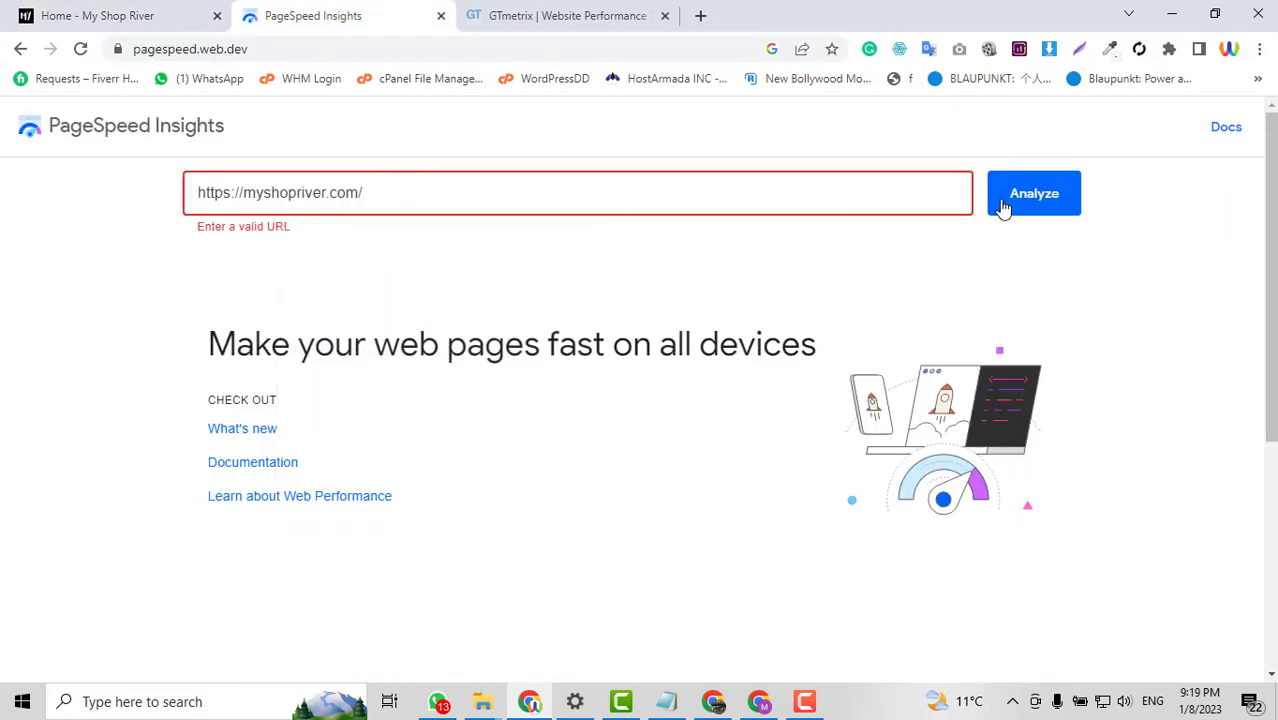
click(1025, 207)
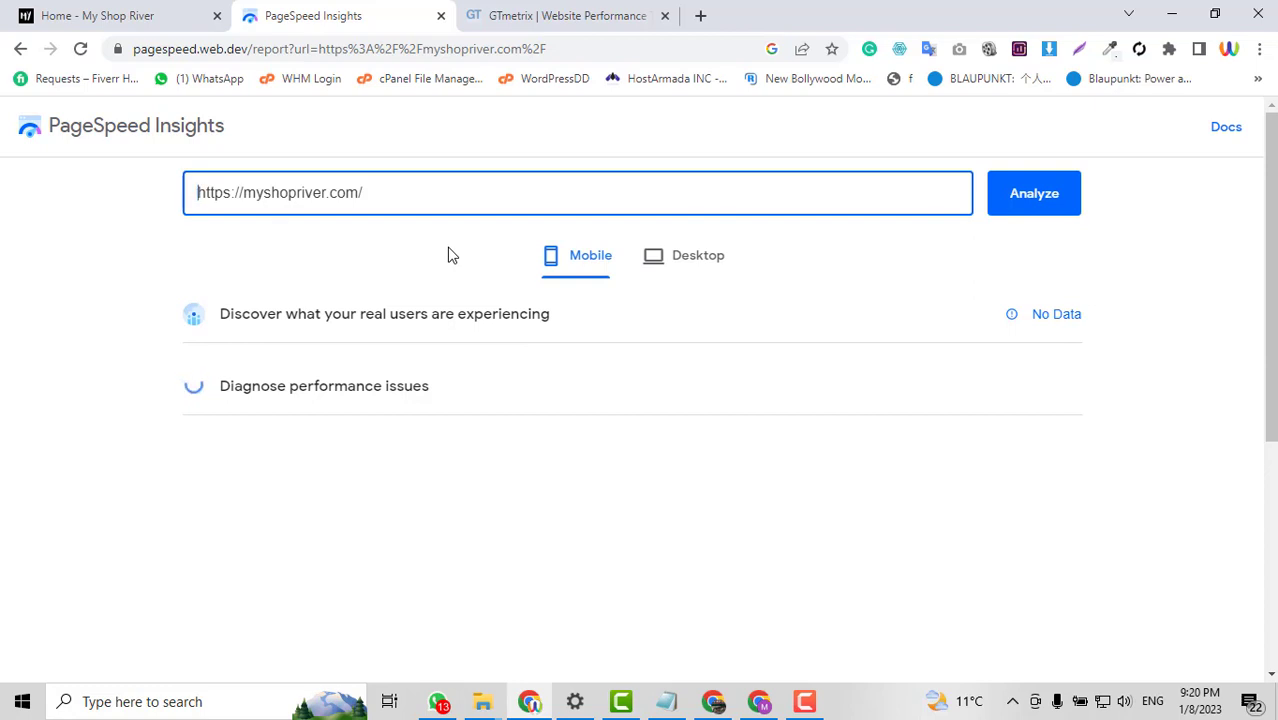
click(684, 272)
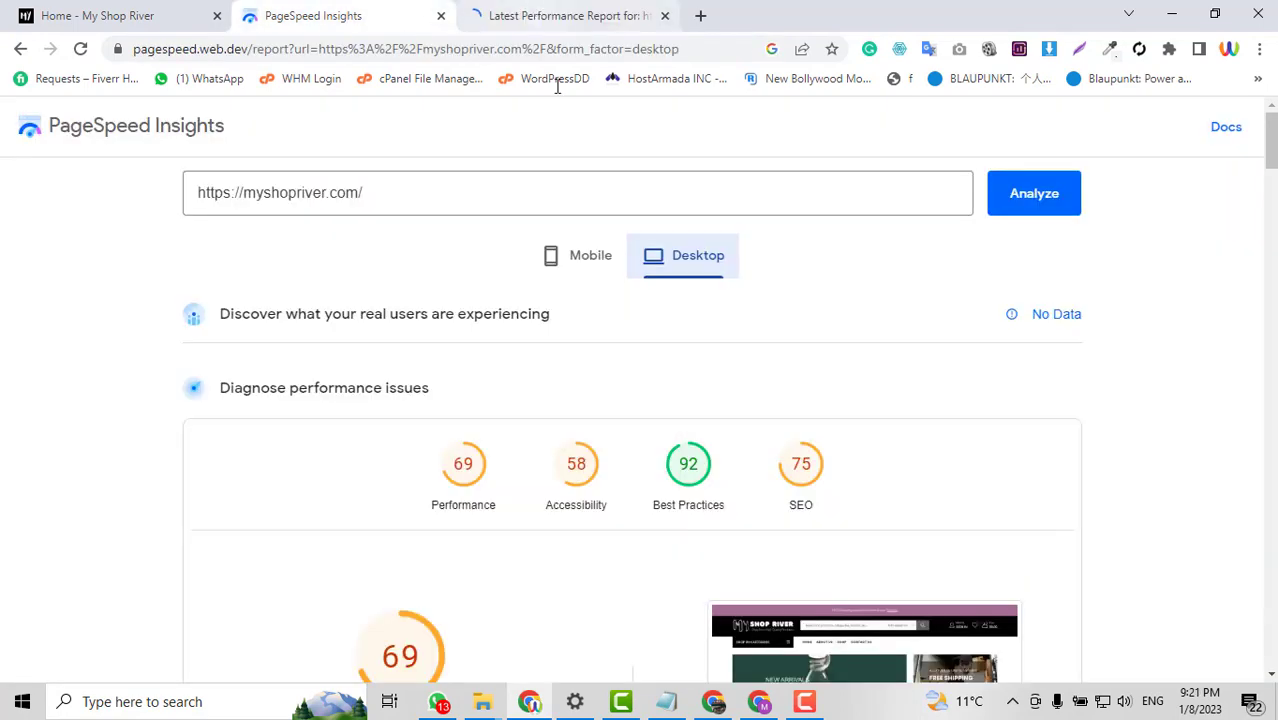
scroll(639, 251, down, 2)
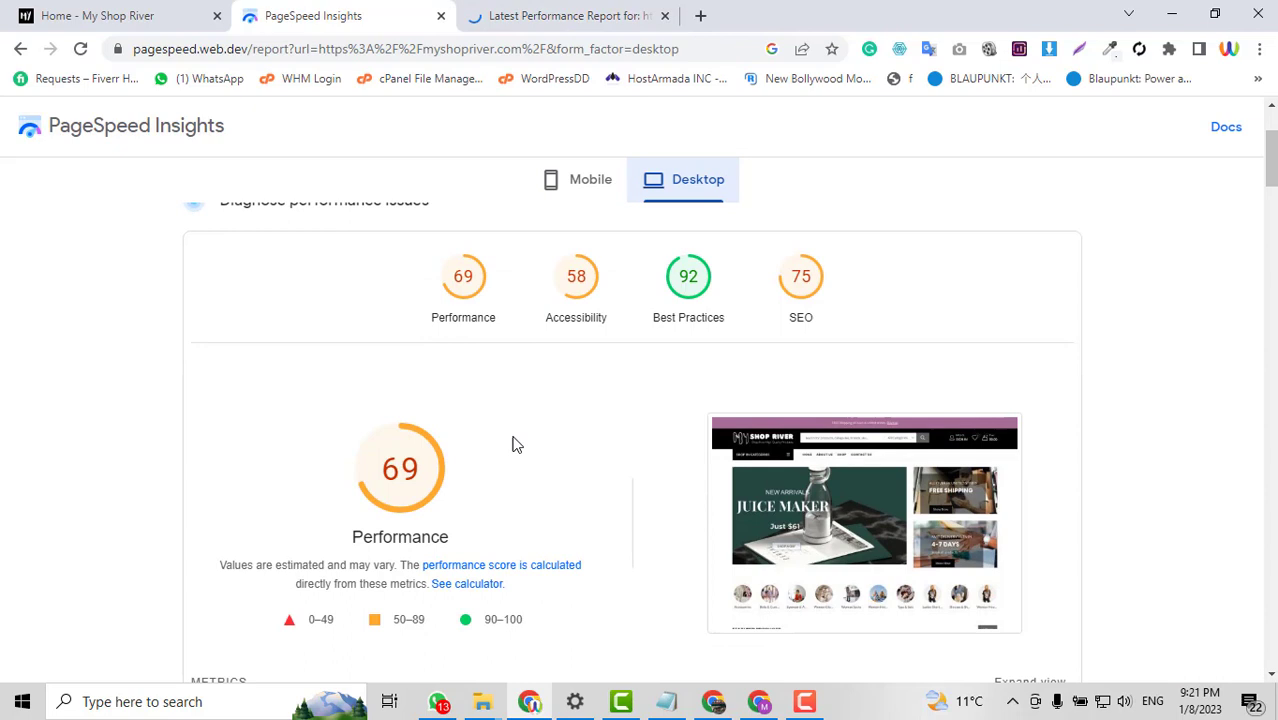
scroll(380, 430, down, 1)
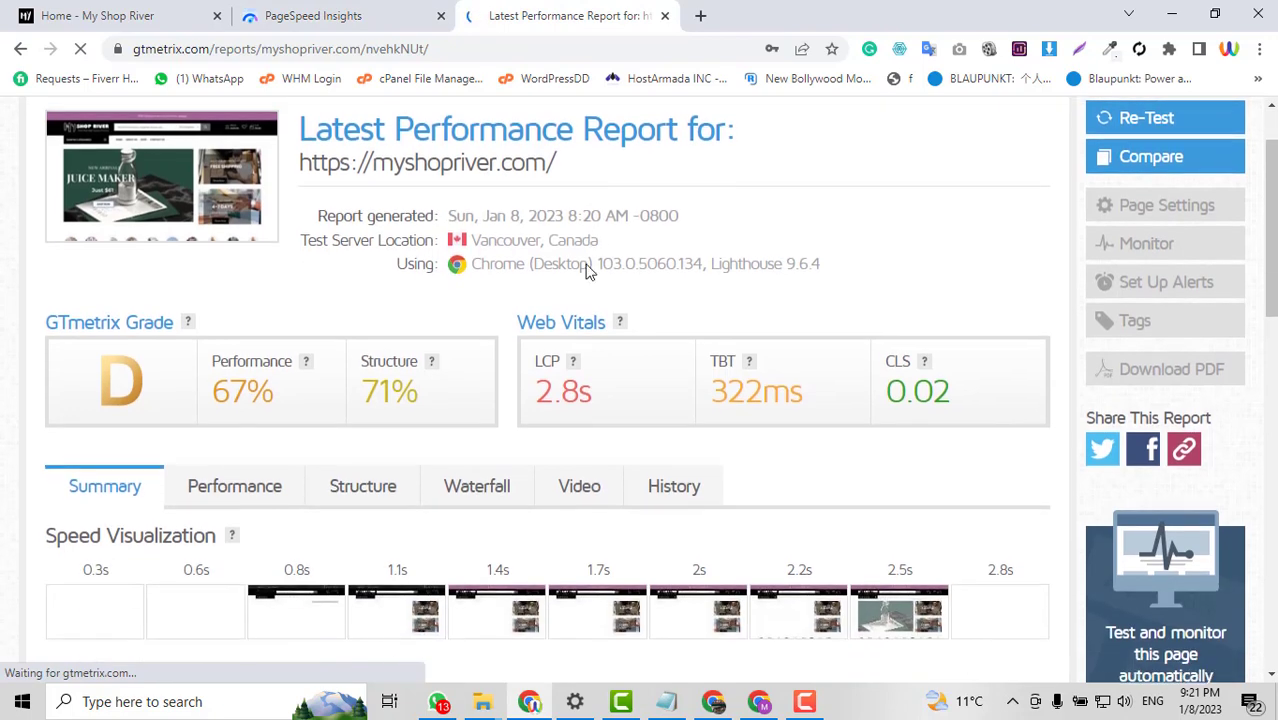
Scroll through the shop's GTmetrix report, graded D
drag(213, 392, 246, 392)
scroll(884, 451, down, 2)
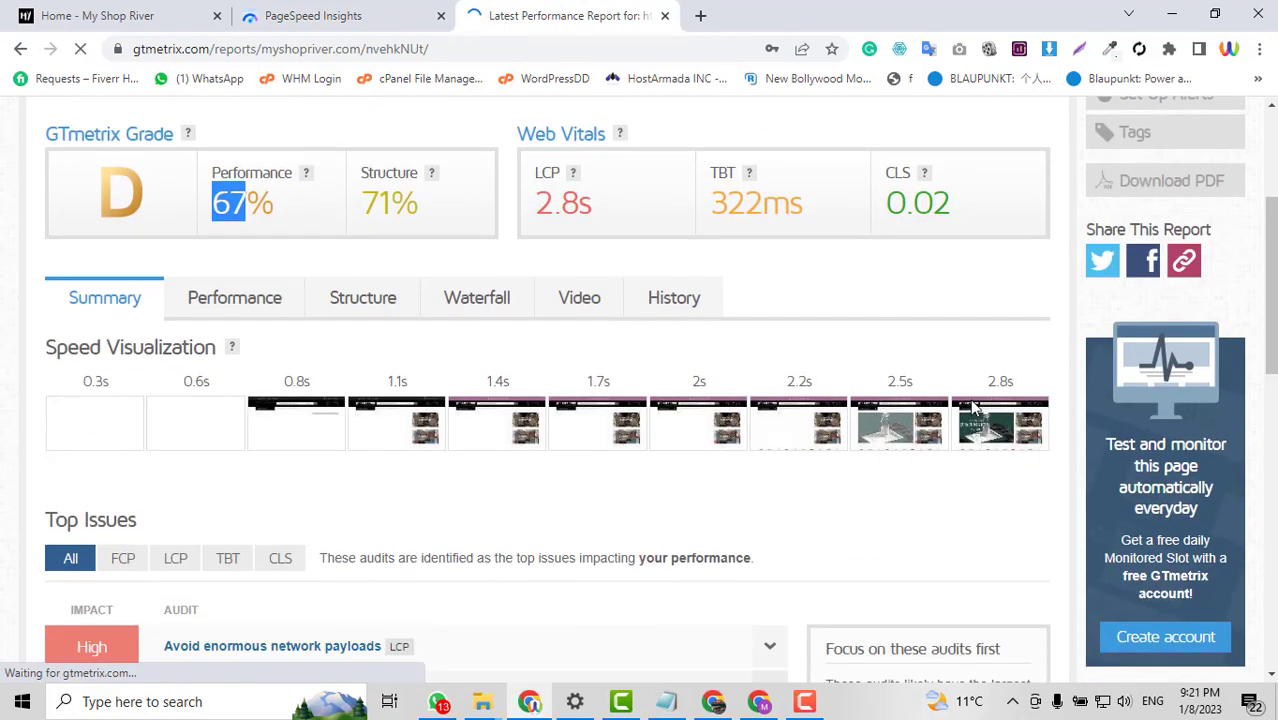
scroll(1003, 388, down, 1)
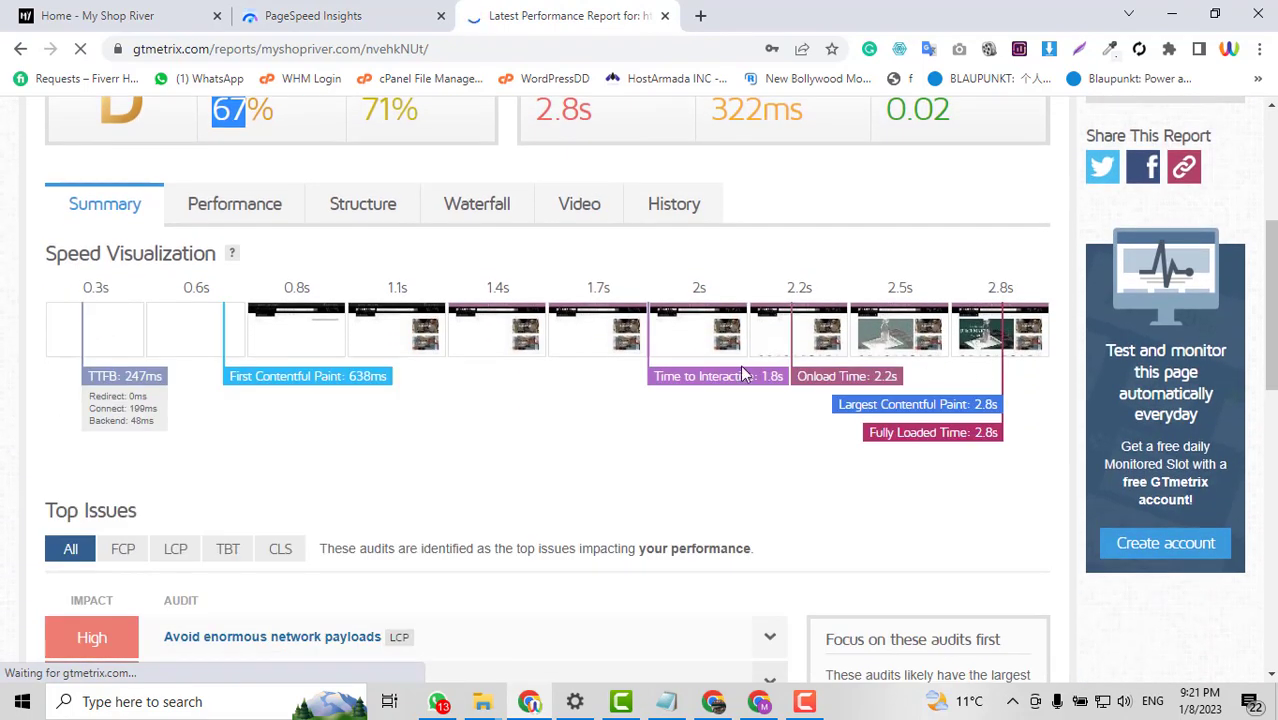
scroll(743, 373, down, 2)
scroll(743, 367, up, 6)
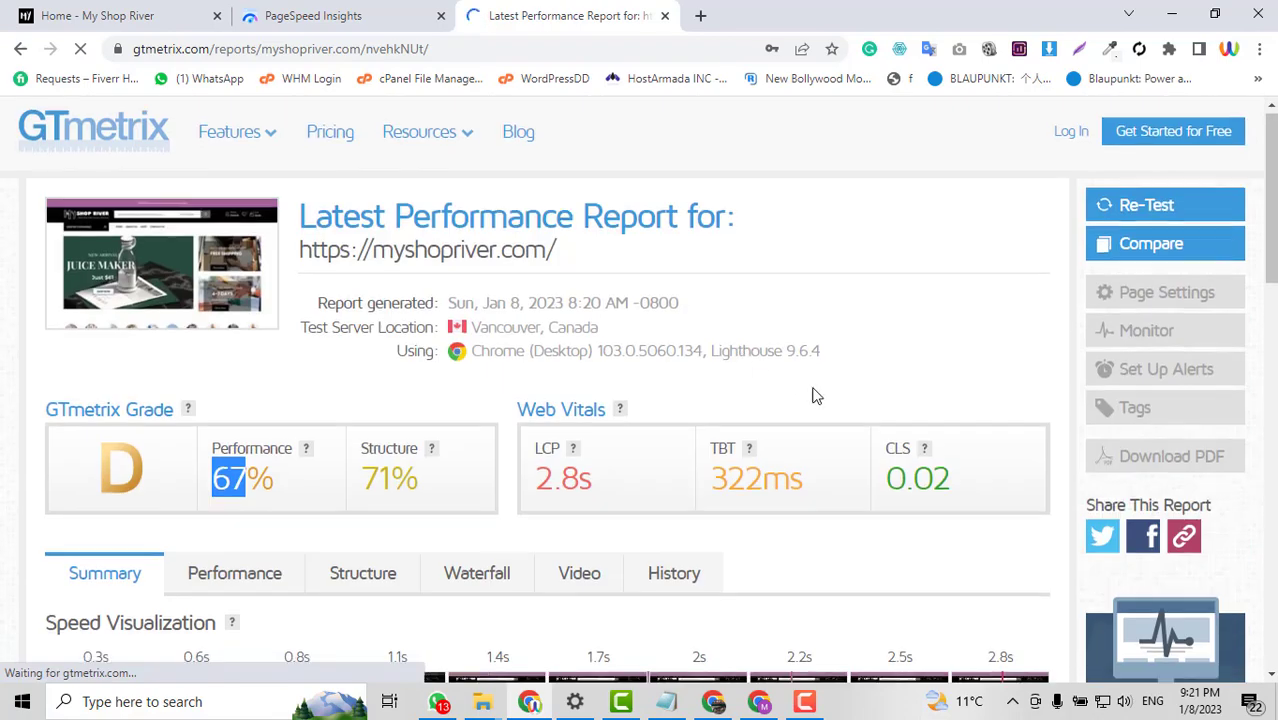
Compare with PageSpeed's results, then highlight GTmetrix's 67% Performance score
scroll(591, 387, down, 1)
click(245, 5)
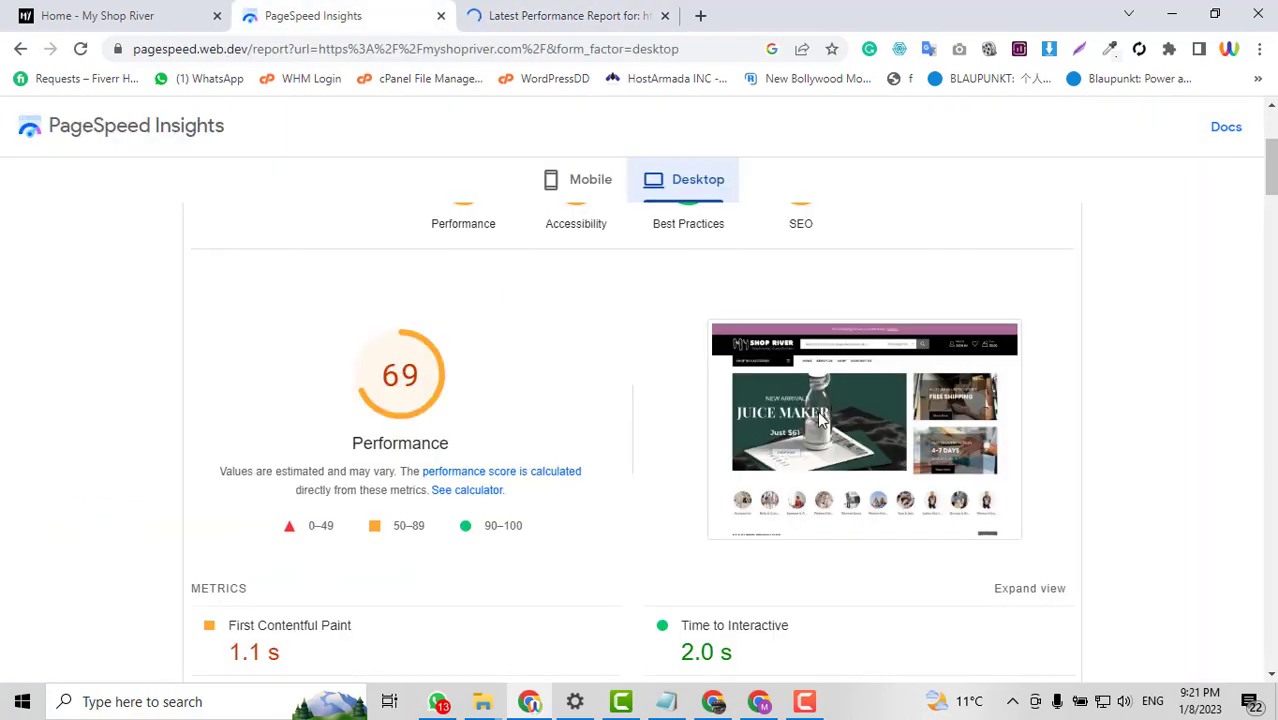
scroll(825, 425, down, 2)
scroll(840, 433, down, 3)
scroll(840, 433, up, 2)
scroll(840, 435, up, 3)
scroll(840, 435, up, 3)
scroll(379, 519, down, 1)
scroll(410, 472, down, 1)
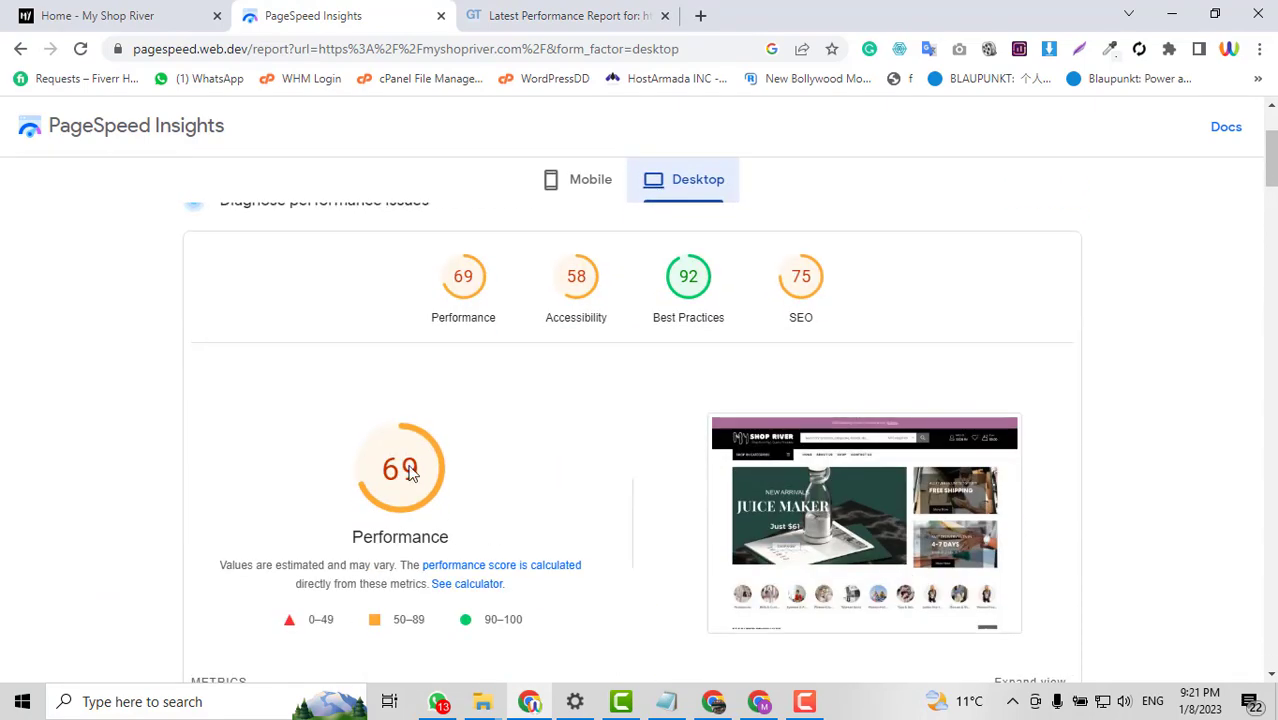
click(577, 8)
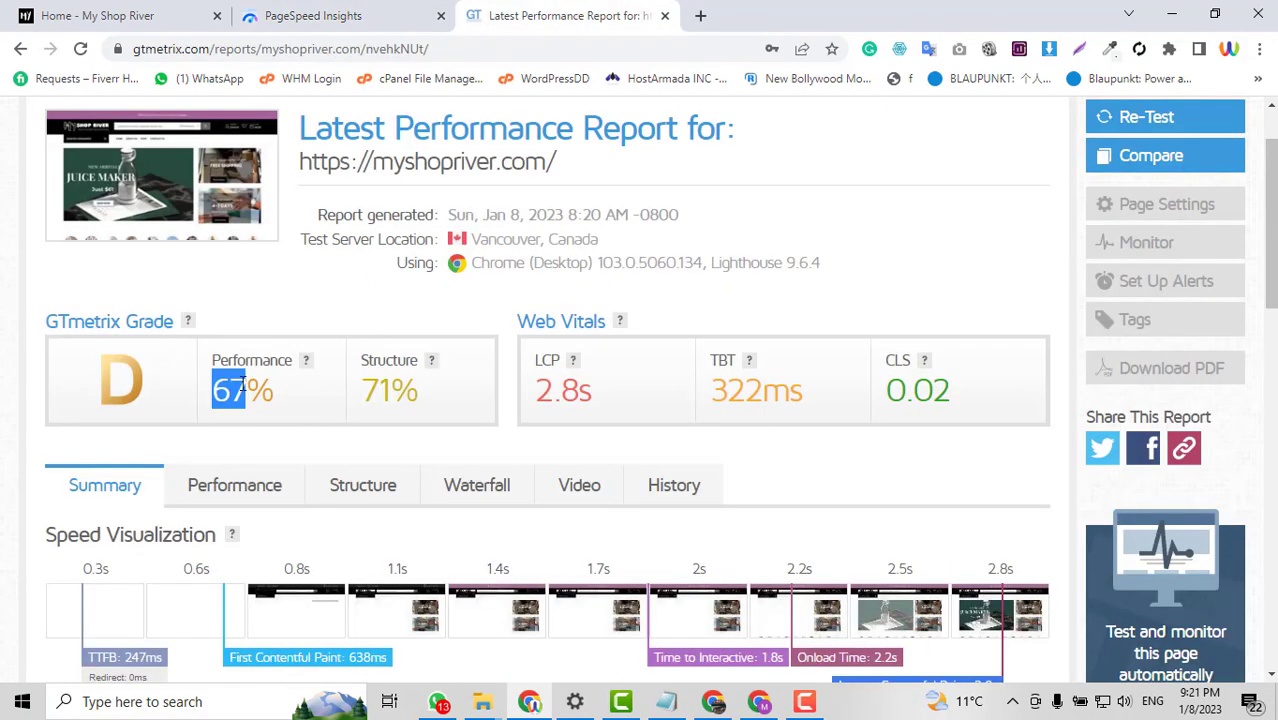
drag(274, 390, 210, 392)
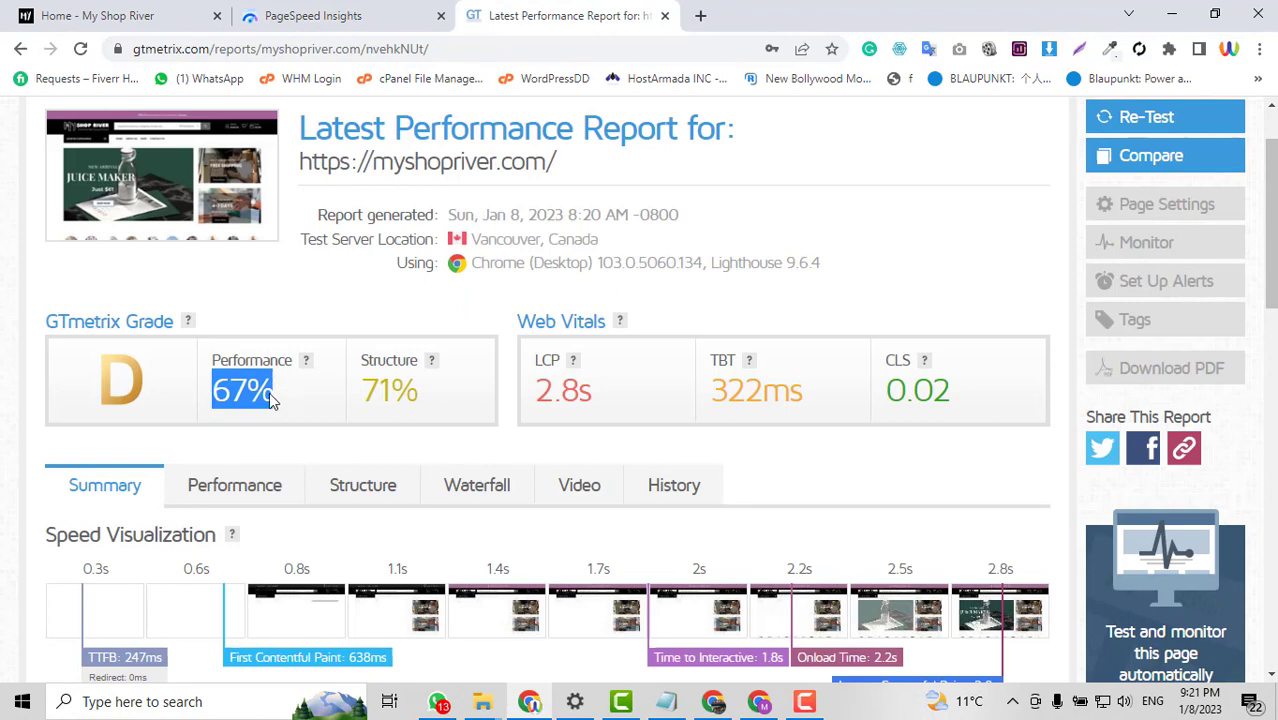
Log in to the shop at /wp-admin and go to Installed Plugins
click(120, 12)
click(302, 52)
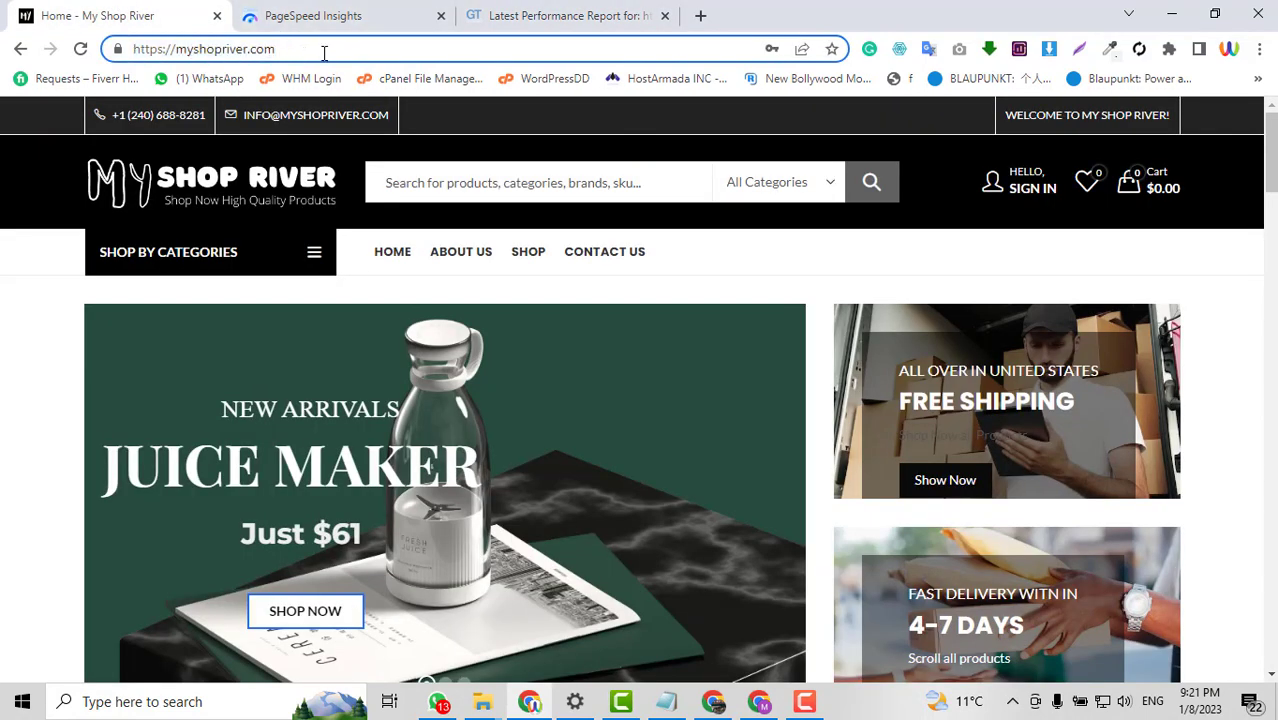
text(/w)
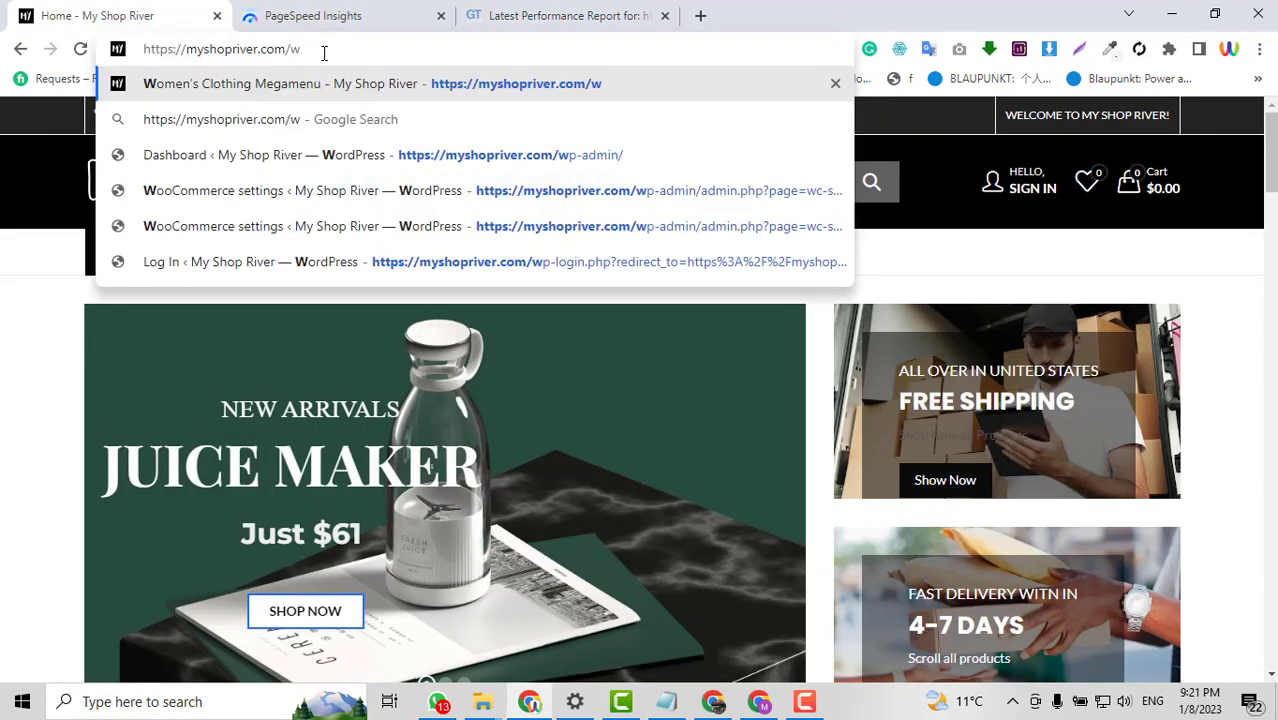
text(p)
key(Return)
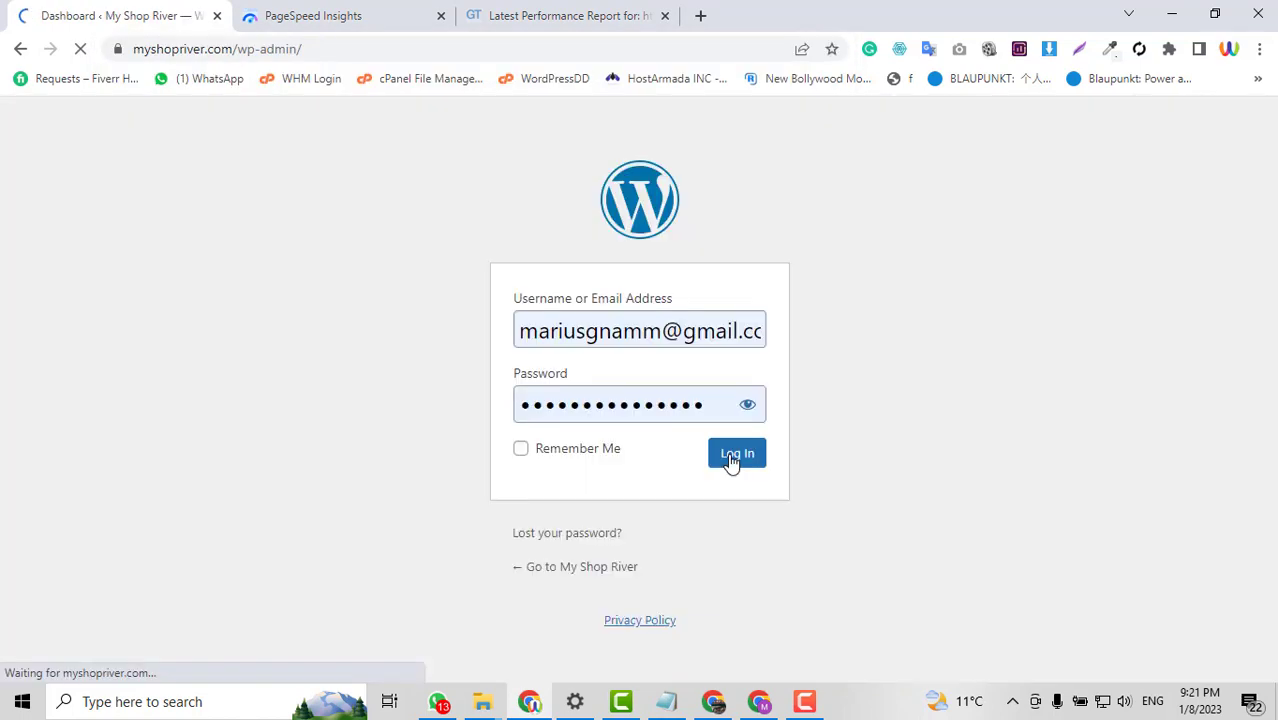
scroll(1101, 340, down, 3)
scroll(1103, 342, down, 1)
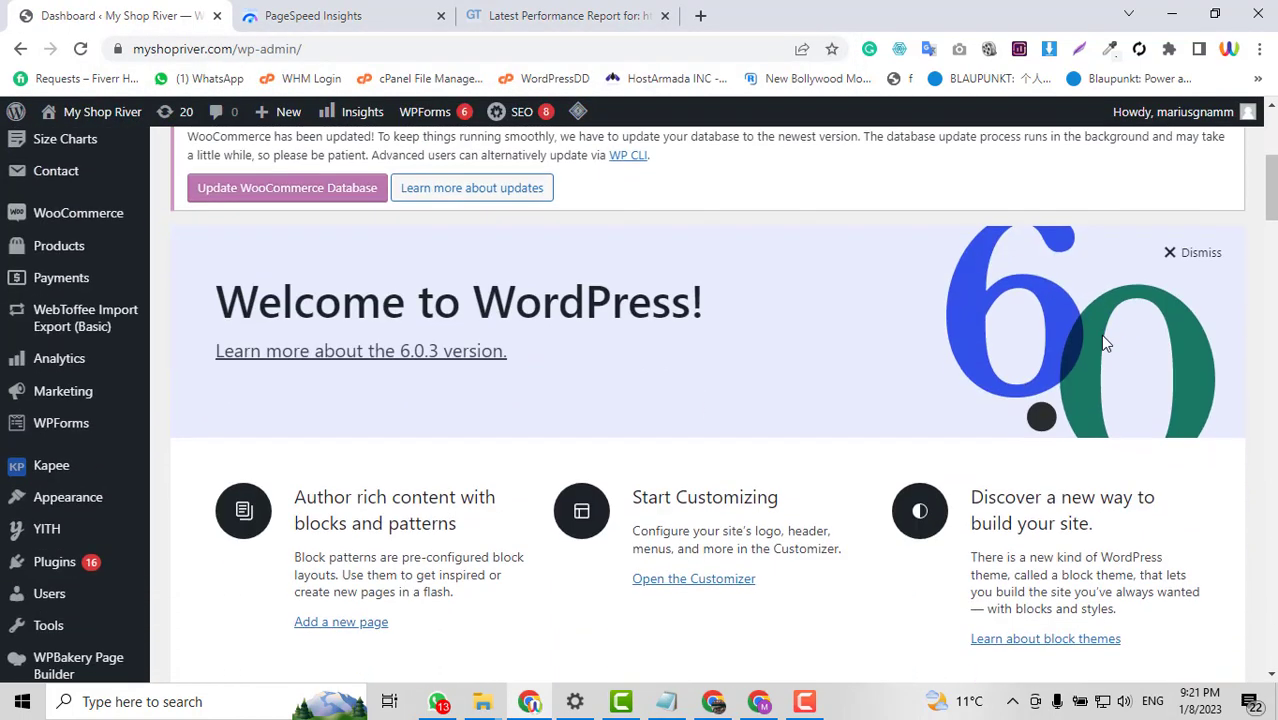
mouse_move(54, 562)
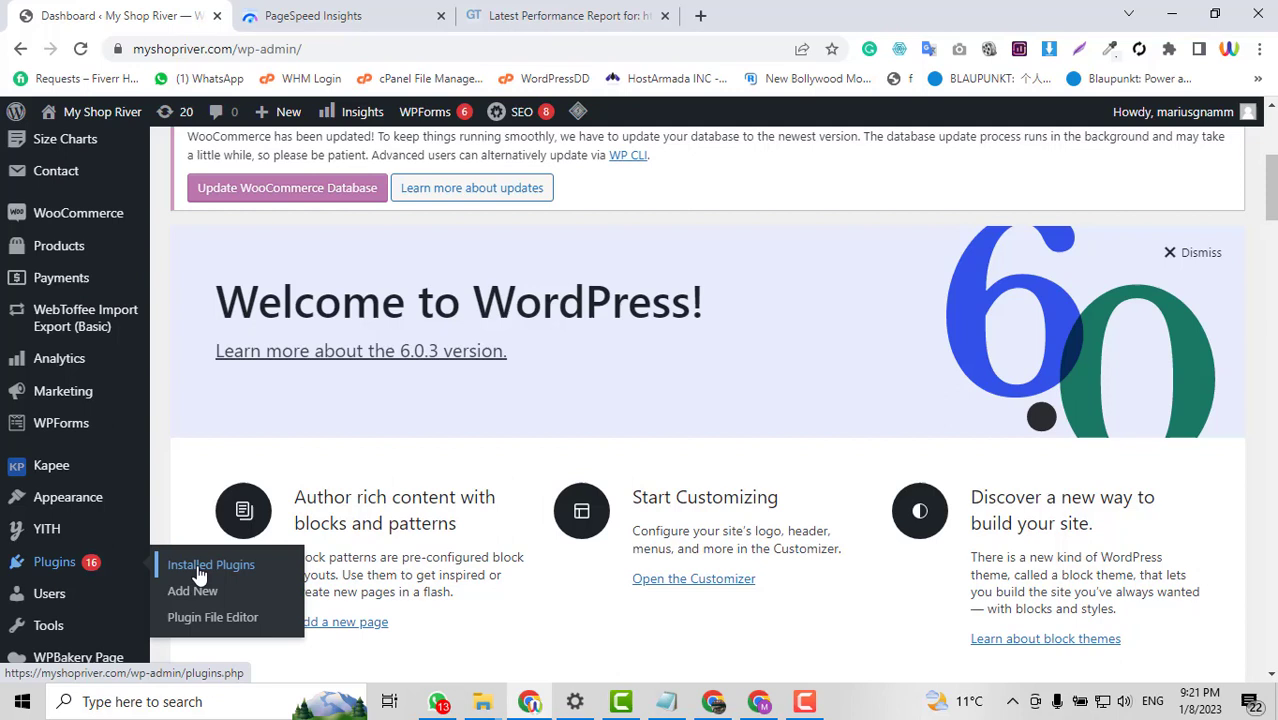
click(199, 573)
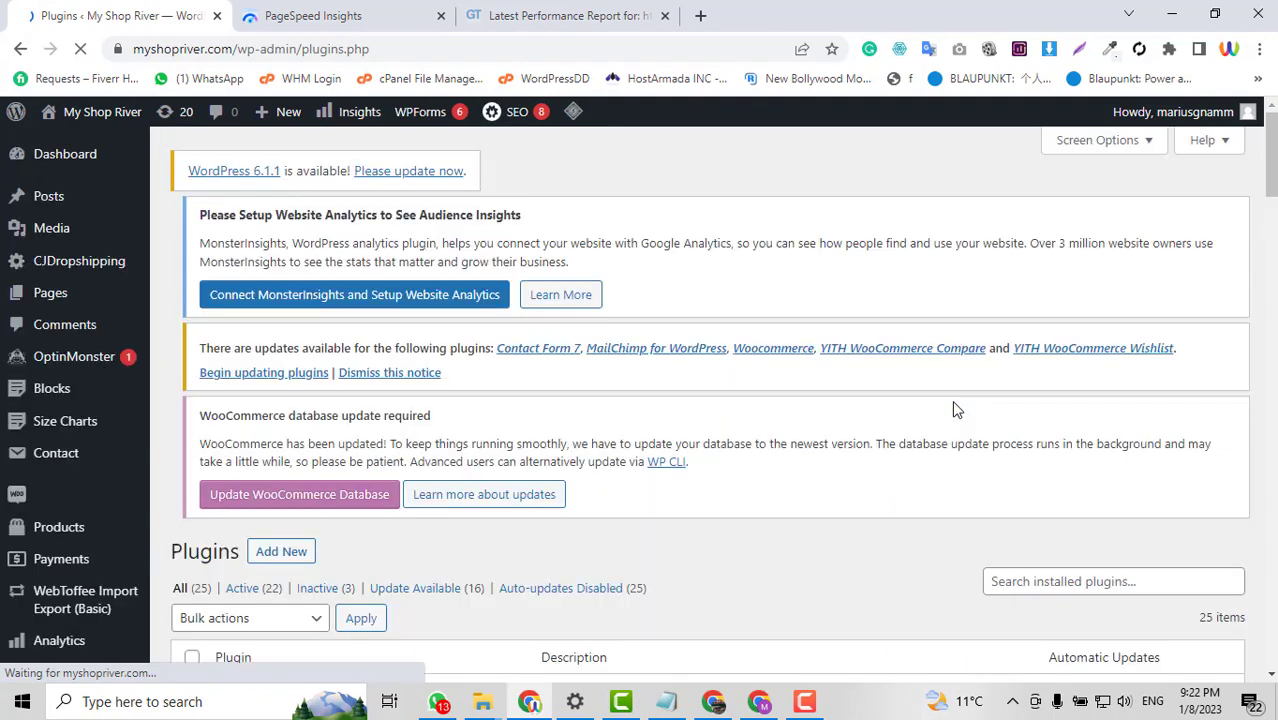
Find LiteSpeed Cache in the plugin list and deactivate it
scroll(952, 408, down, 3)
scroll(952, 408, down, 1)
scroll(952, 408, down, 3)
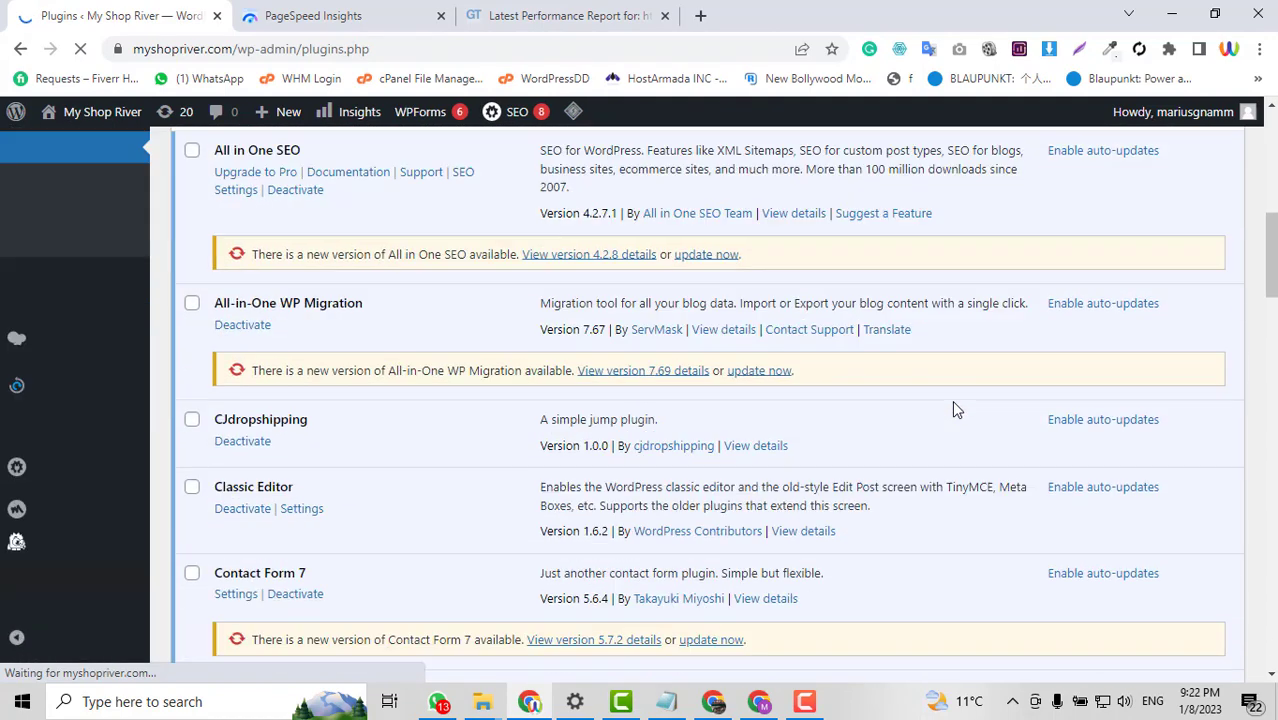
scroll(953, 404, down, 3)
scroll(953, 404, down, 3)
scroll(953, 404, down, 3)
scroll(953, 404, down, 1)
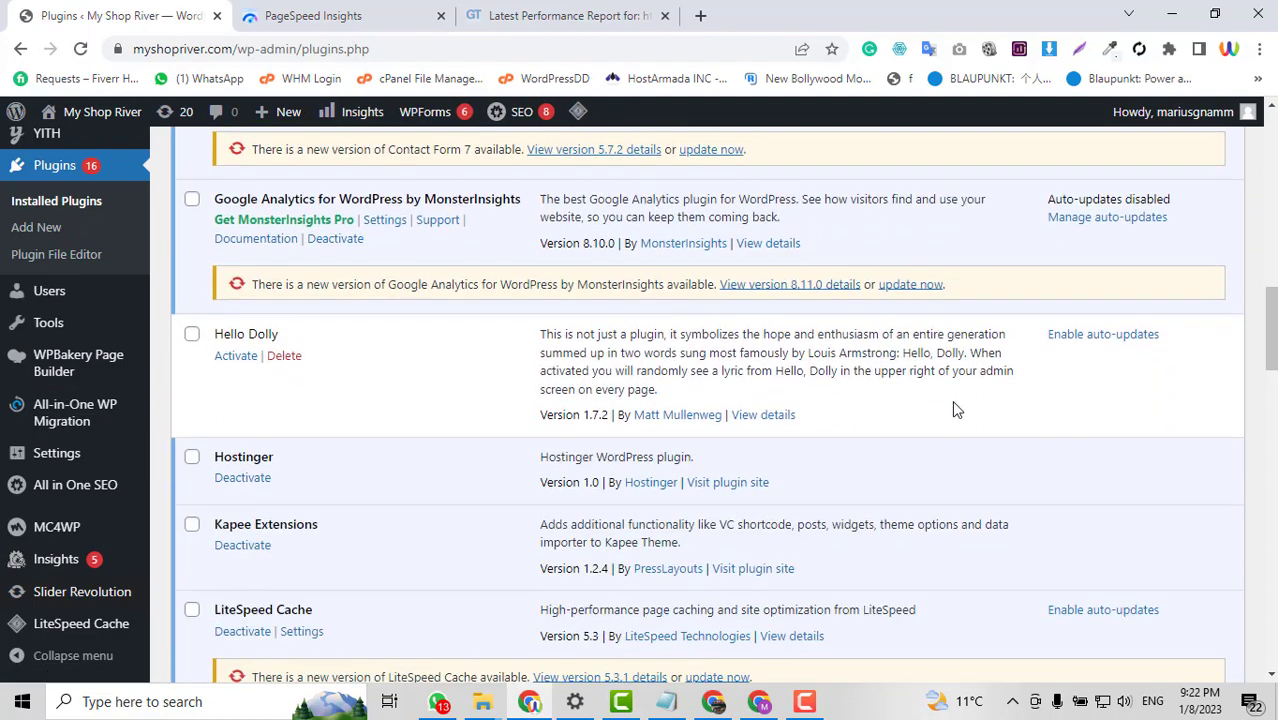
scroll(952, 400, down, 1)
scroll(952, 400, down, 2)
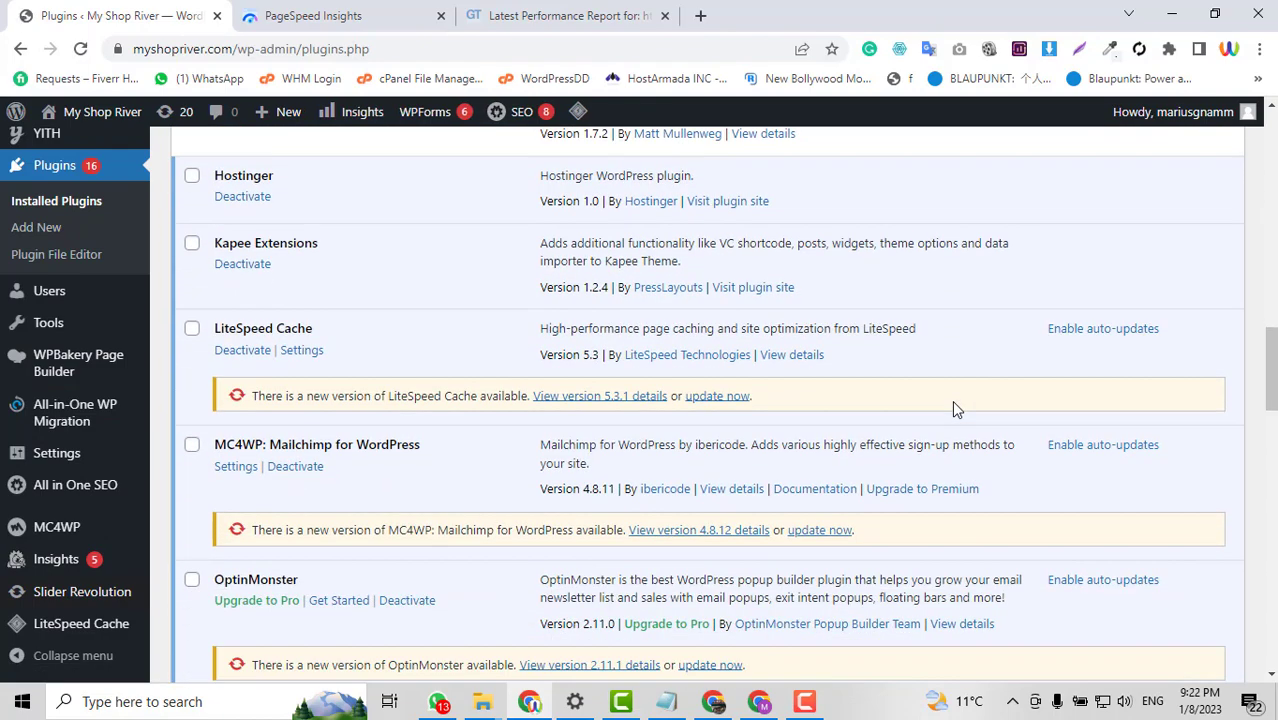
scroll(953, 403, down, 2)
scroll(953, 403, down, 3)
scroll(953, 403, down, 2)
scroll(953, 403, down, 2)
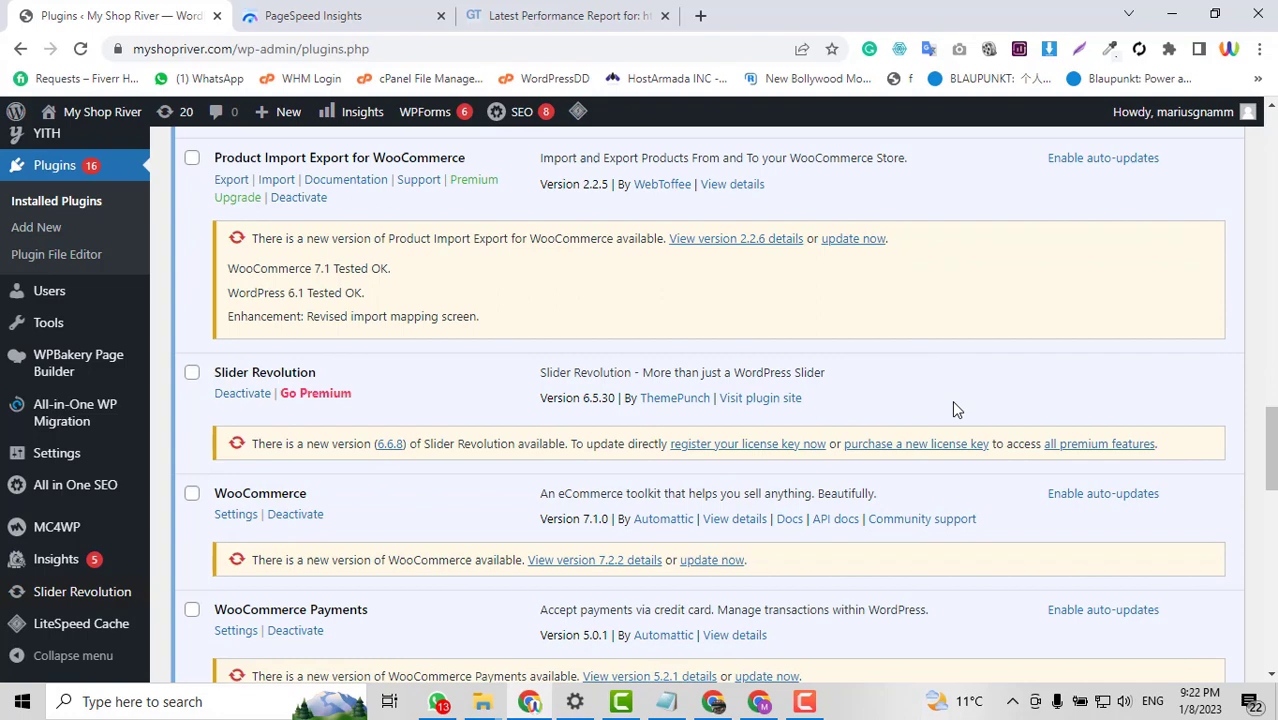
scroll(952, 400, down, 1)
scroll(952, 400, down, 1)
scroll(952, 400, down, 1)
scroll(952, 400, down, 2)
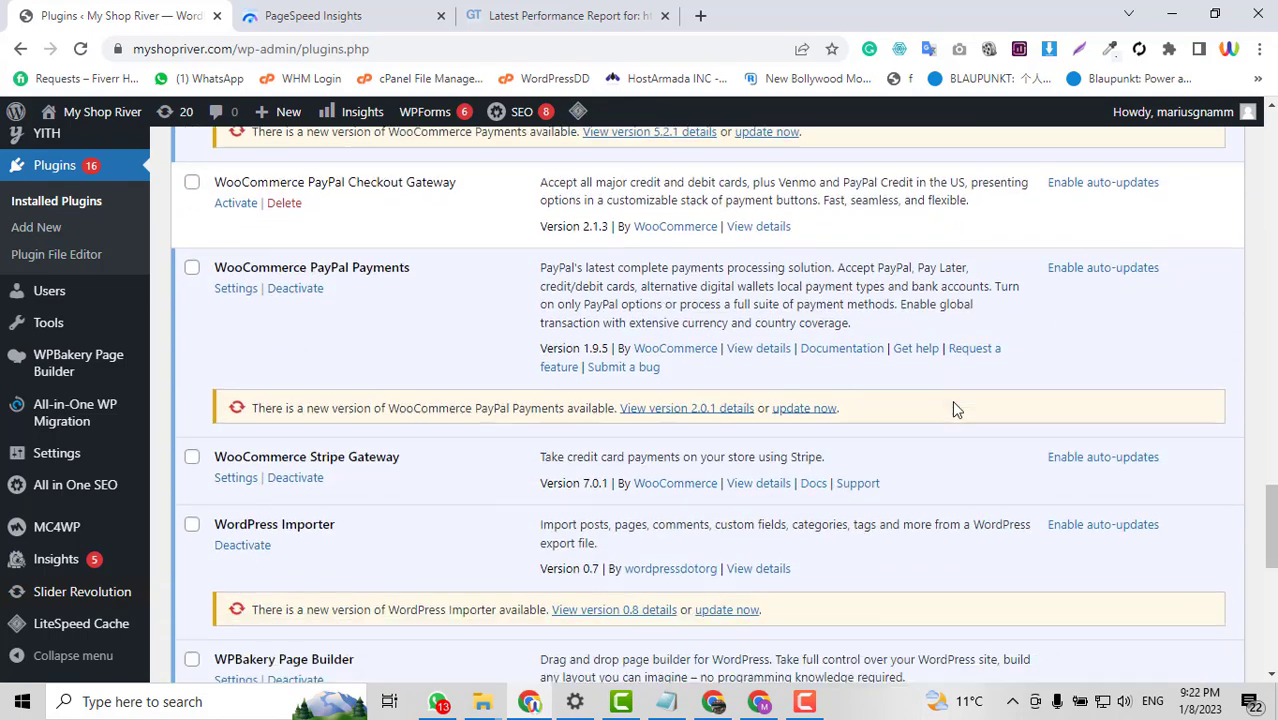
scroll(952, 400, down, 1)
scroll(952, 400, down, 2)
scroll(952, 400, up, 12)
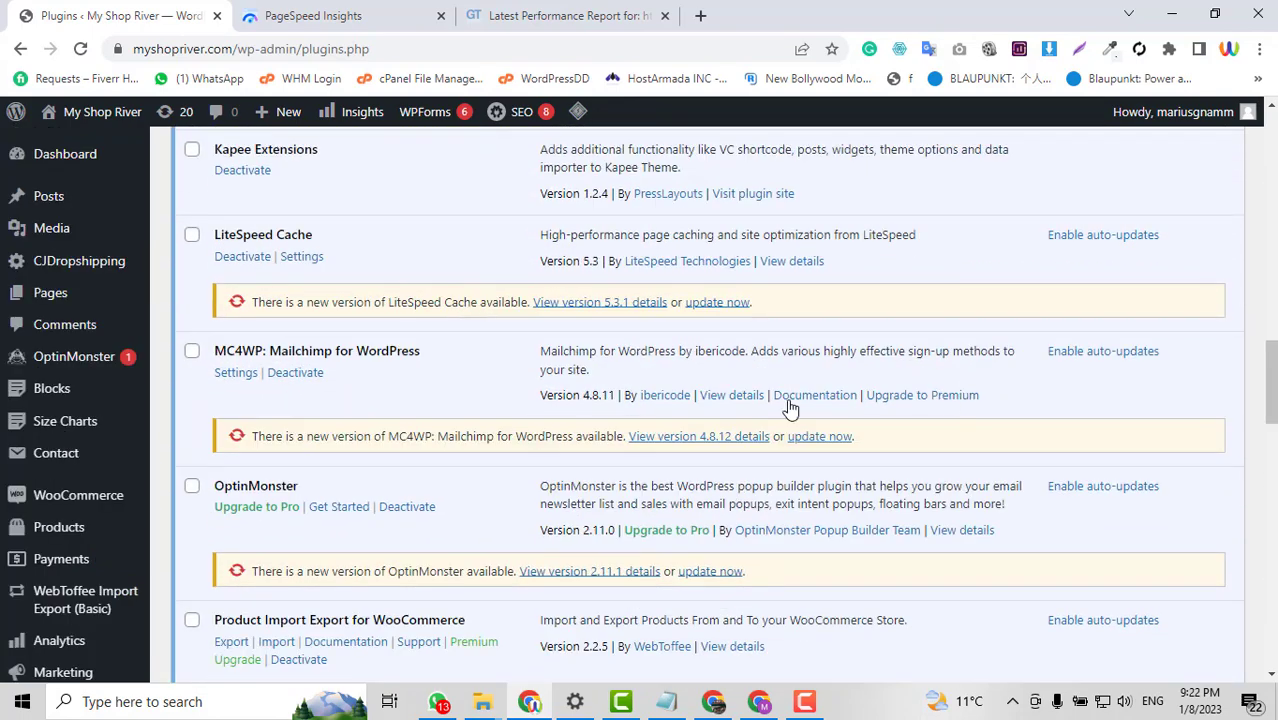
click(236, 257)
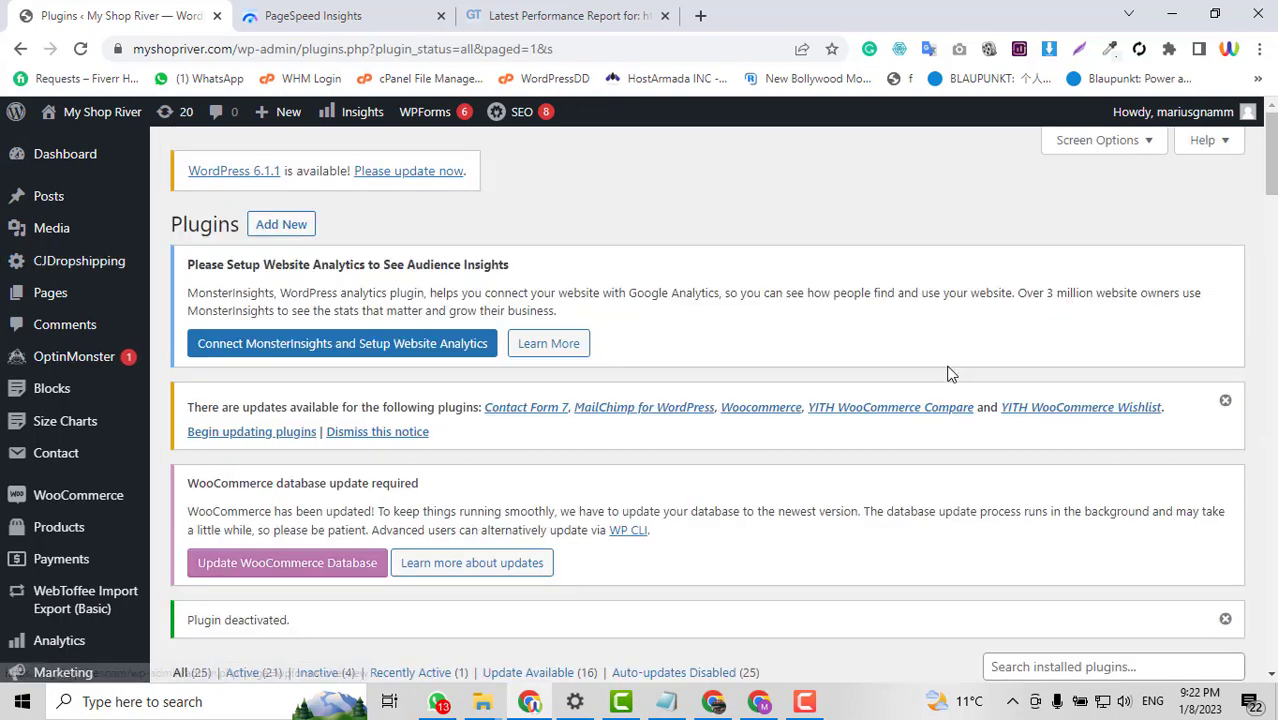
Check the updated list of 21 active plugins and go to Add Plugins
scroll(950, 373, down, 1)
scroll(950, 373, down, 3)
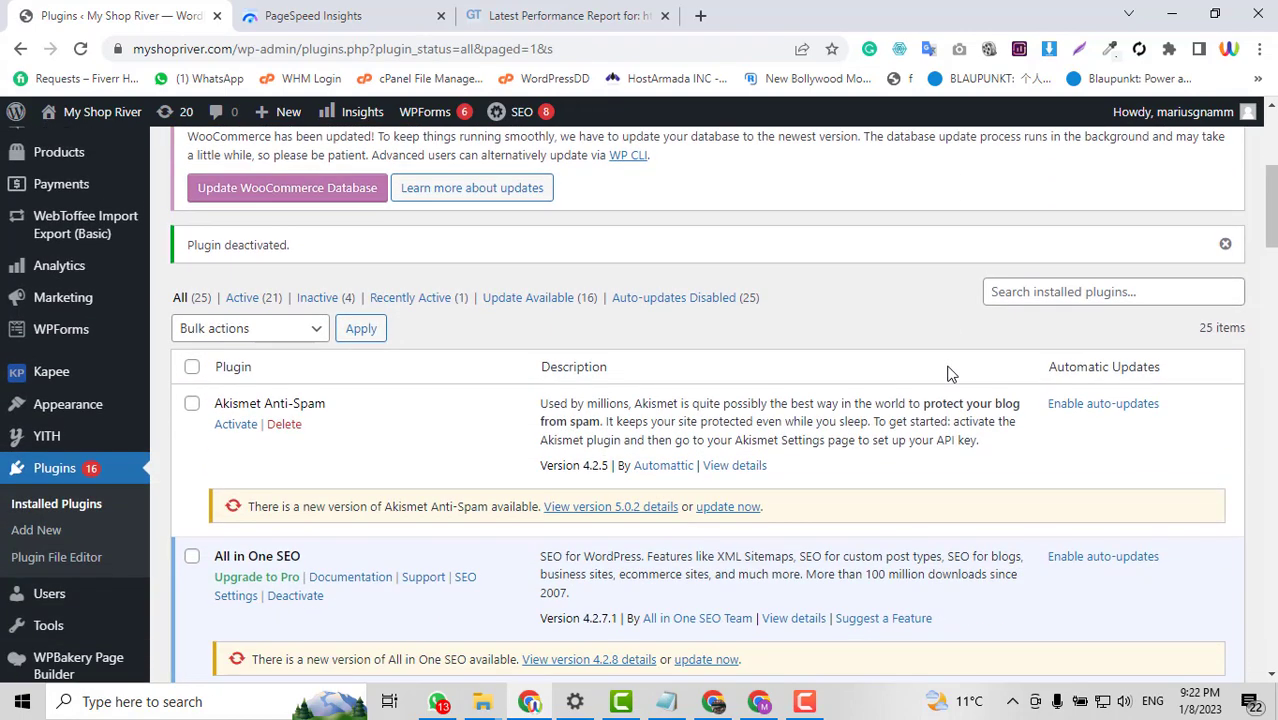
scroll(950, 373, down, 2)
scroll(600, 400, up, 3)
scroll(160, 555, down, 1)
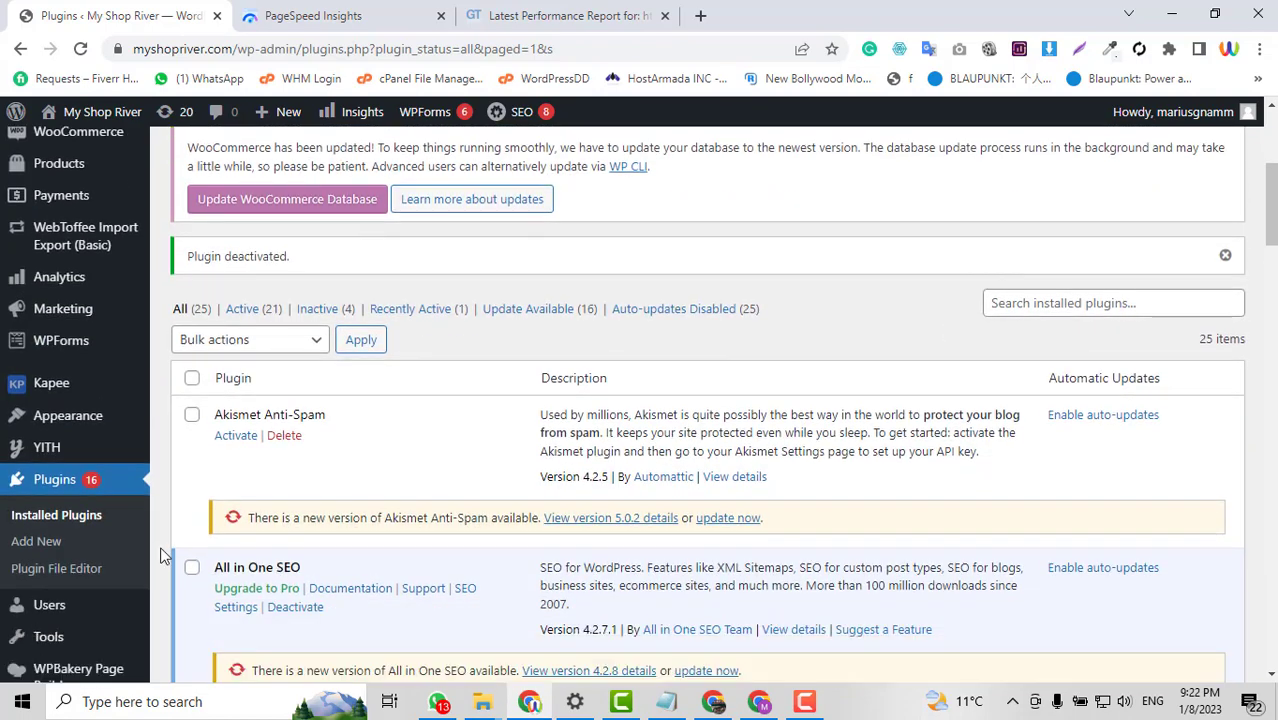
scroll(160, 555, down, 1)
click(36, 436)
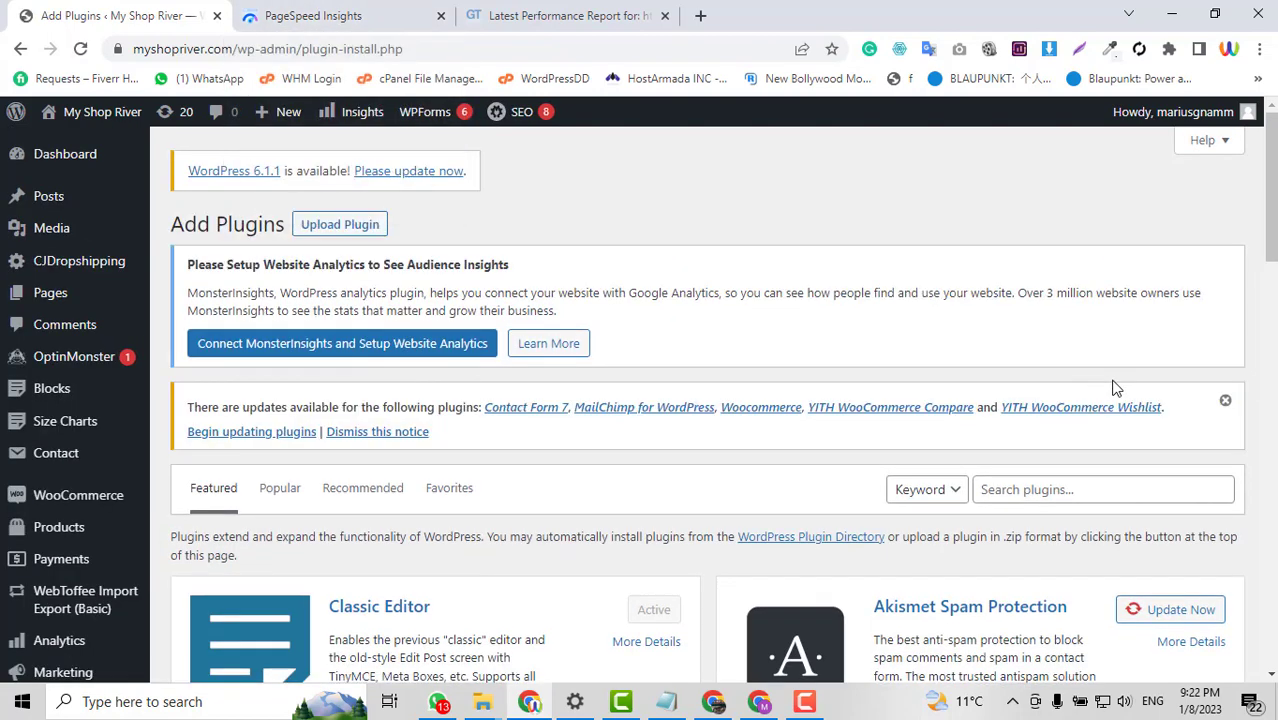
Search the plugin directory for 'nitropack' and install NitroPack
scroll(1115, 388, down, 2)
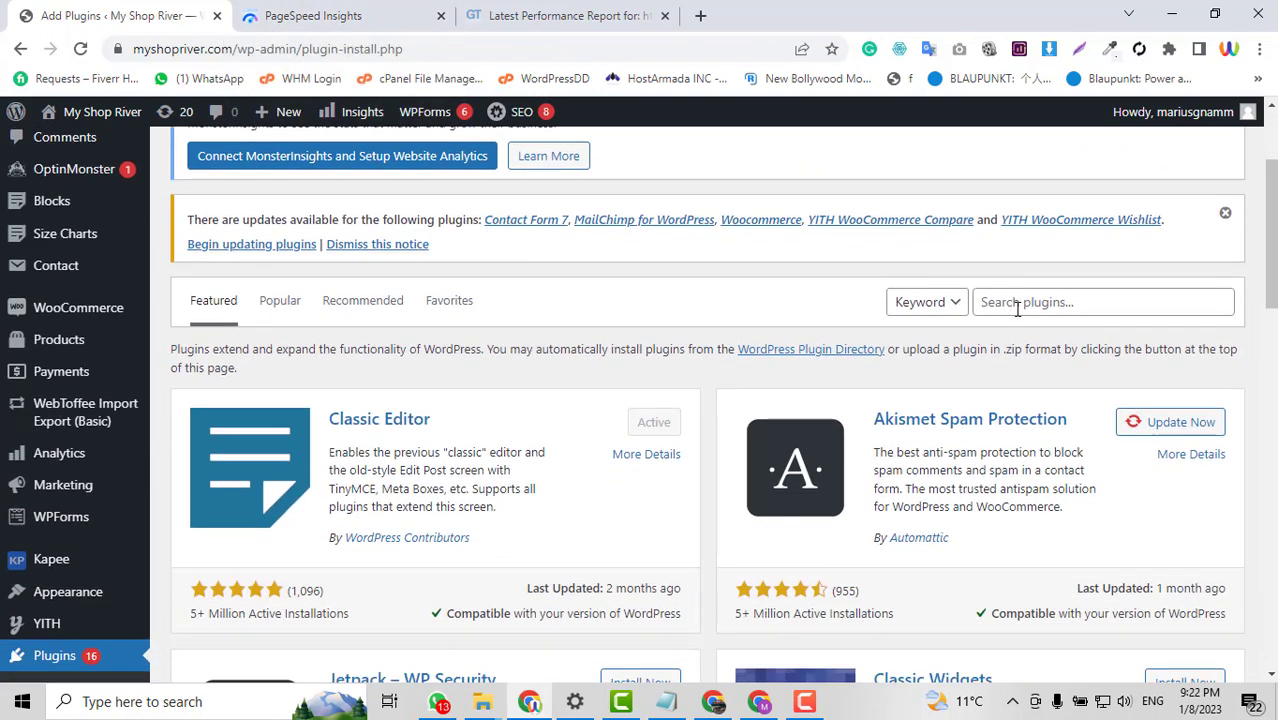
click(1017, 309)
text(nit)
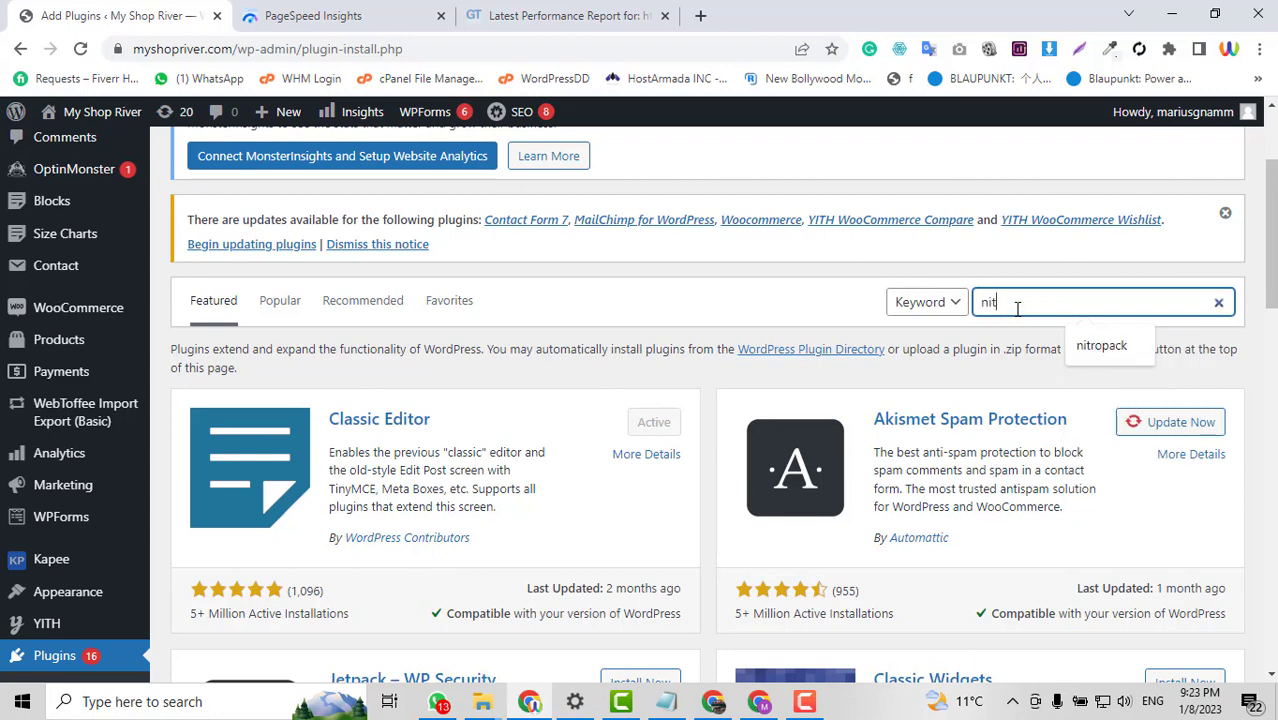
text(ropack)
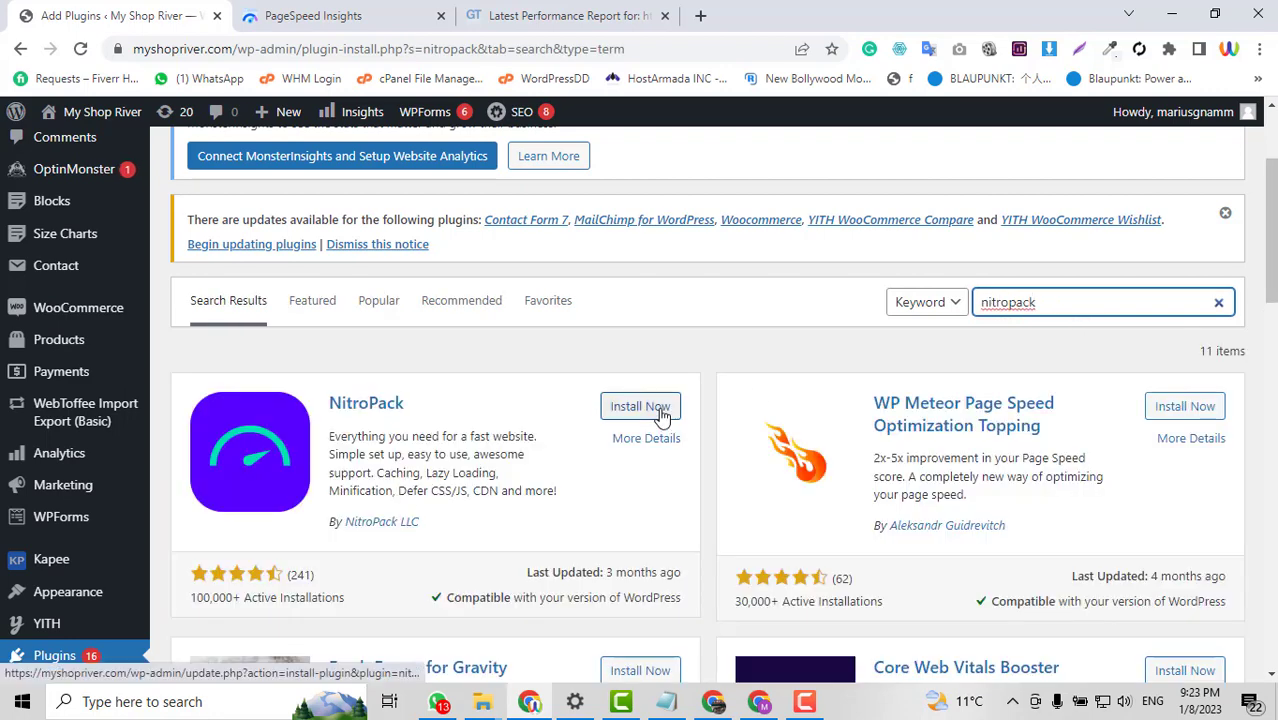
click(661, 415)
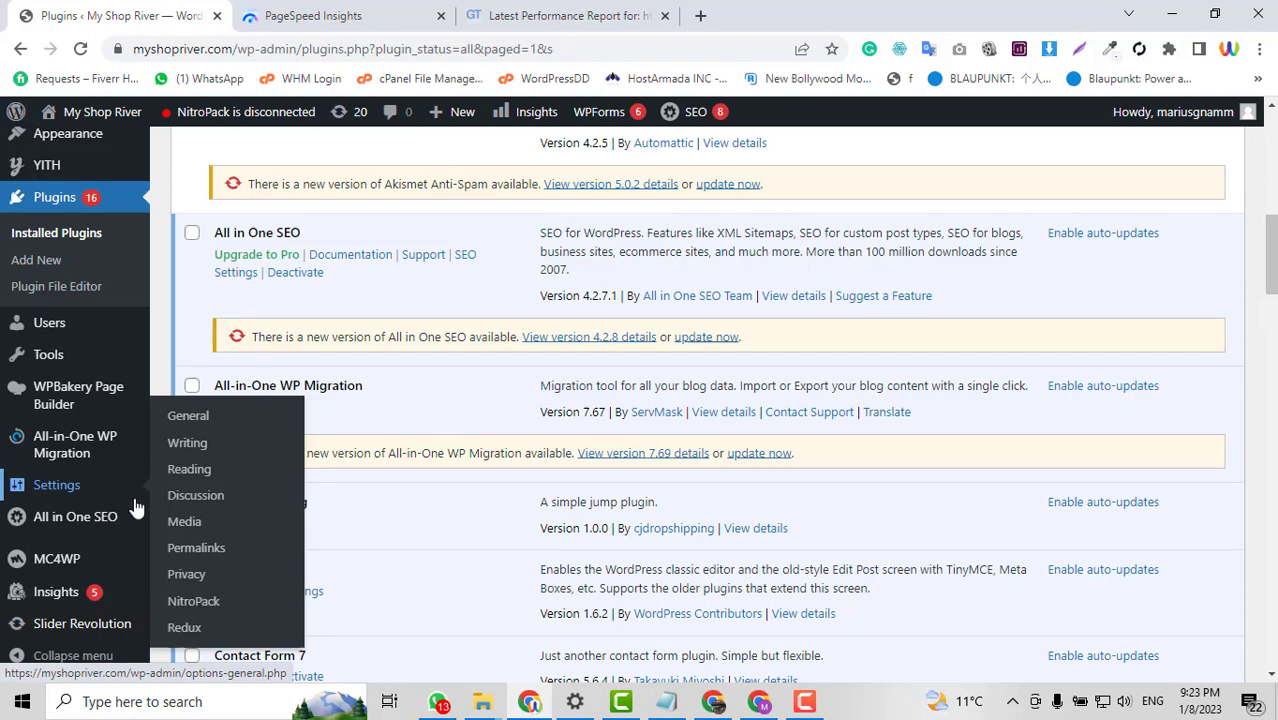
Go to Settings > NitroPack and review its welcome and connect screen
click(198, 607)
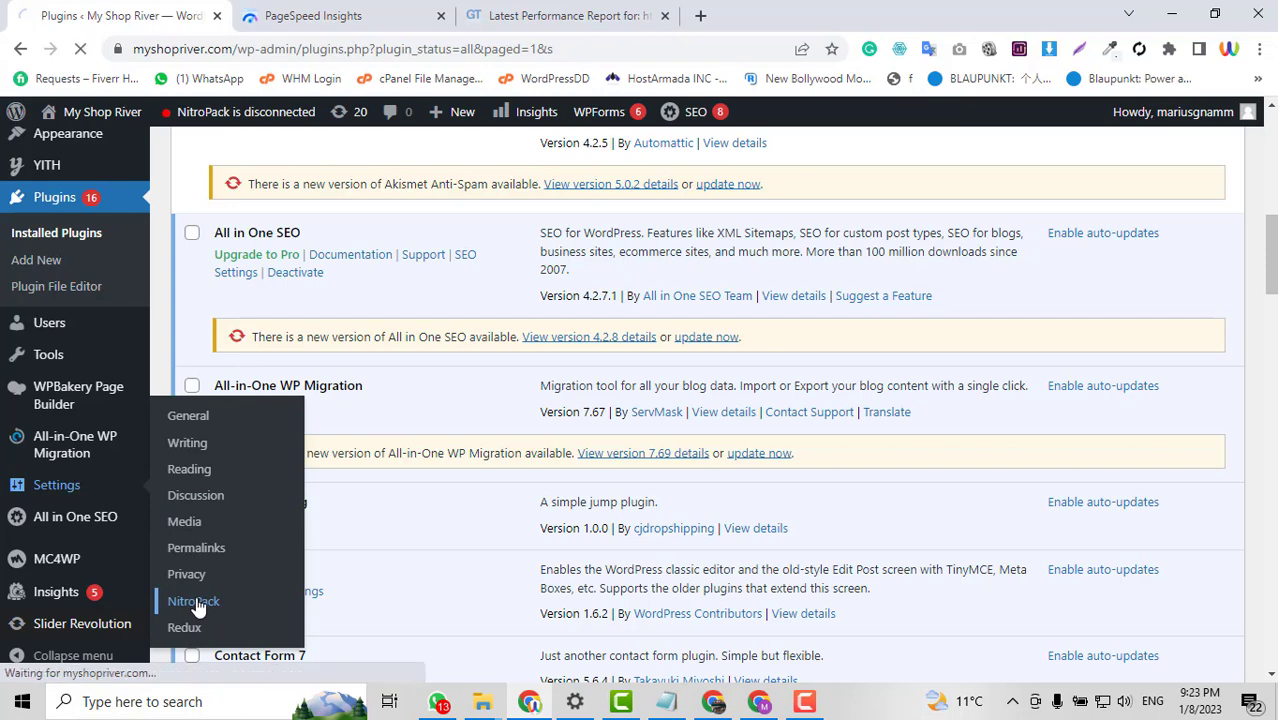
scroll(600, 426, down, 2)
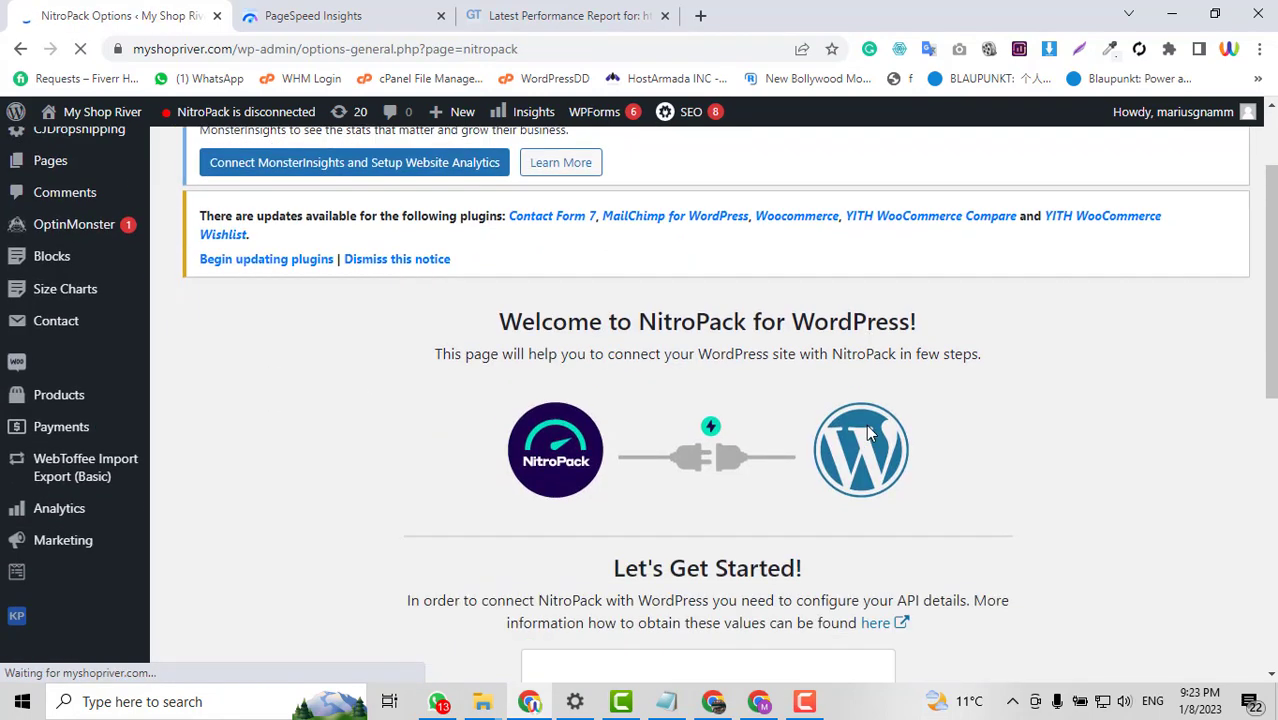
scroll(866, 424, down, 3)
scroll(930, 447, down, 2)
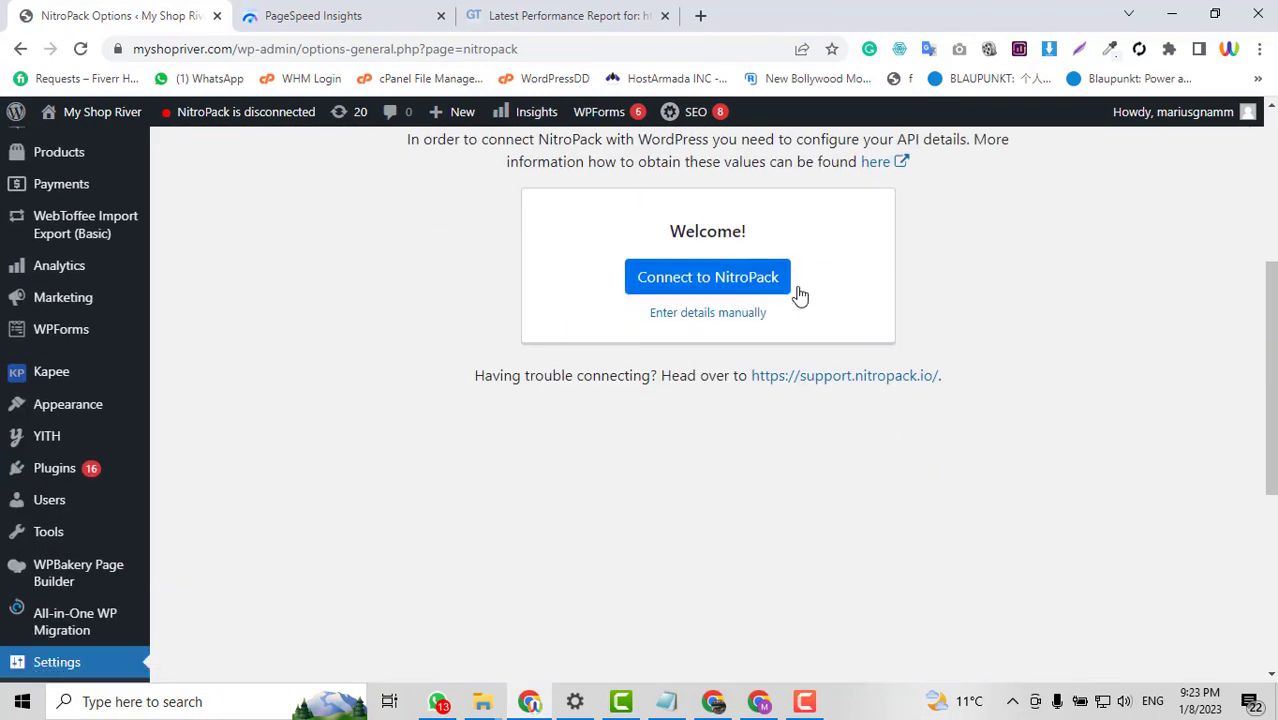
scroll(820, 330, up, 1)
scroll(838, 362, up, 1)
scroll(816, 388, up, 3)
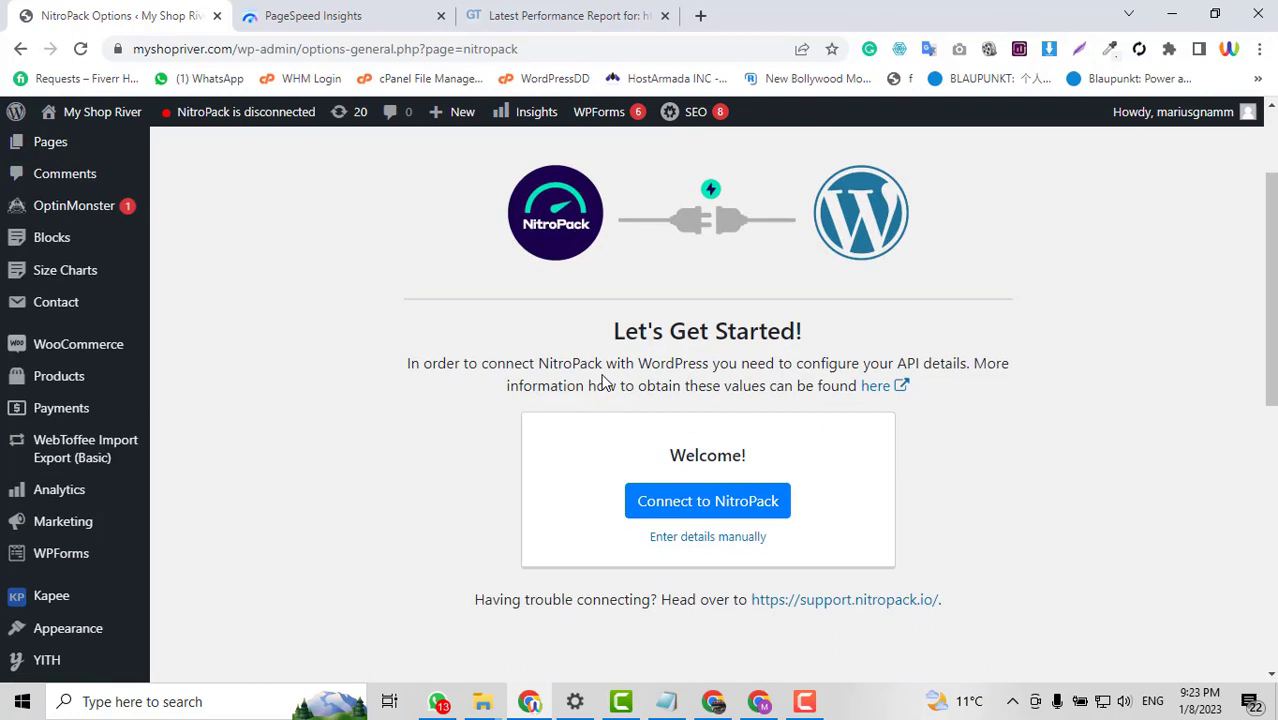
Load nitropack.com in the GTmetrix tab, checking the WordPress NitroPack page alongside
click(537, 18)
click(529, 40)
text(n)
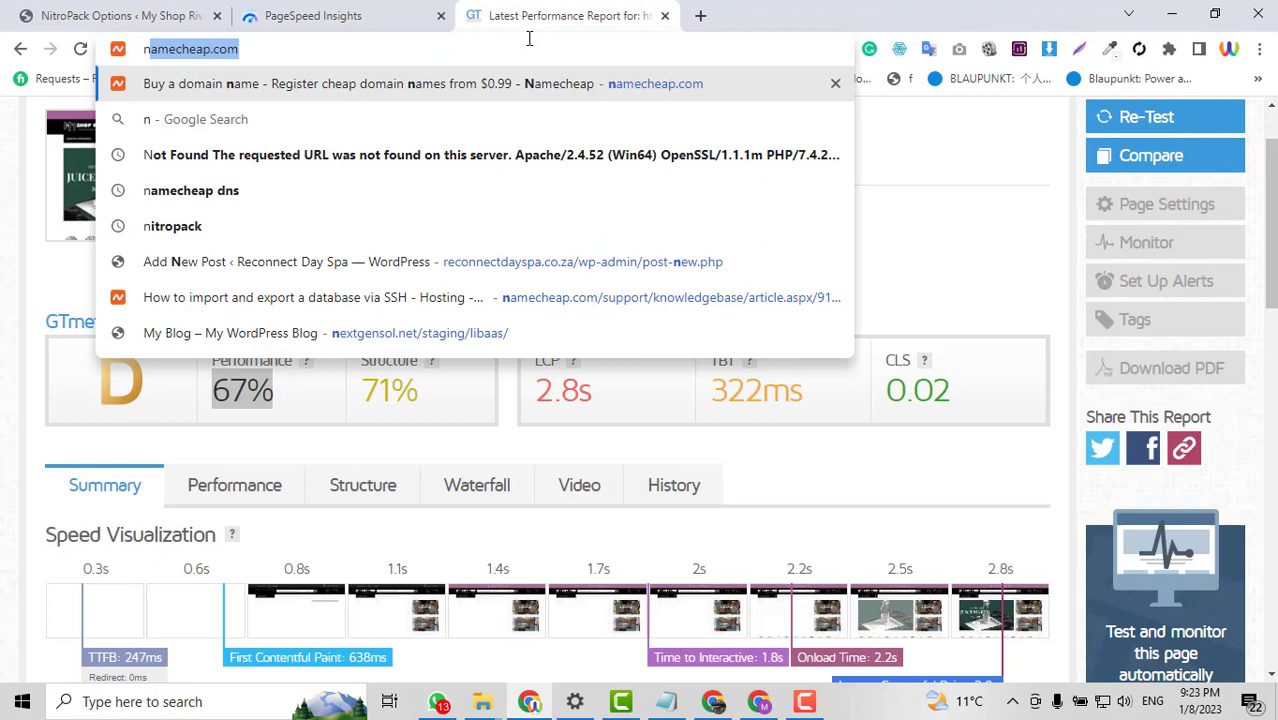
text(it)
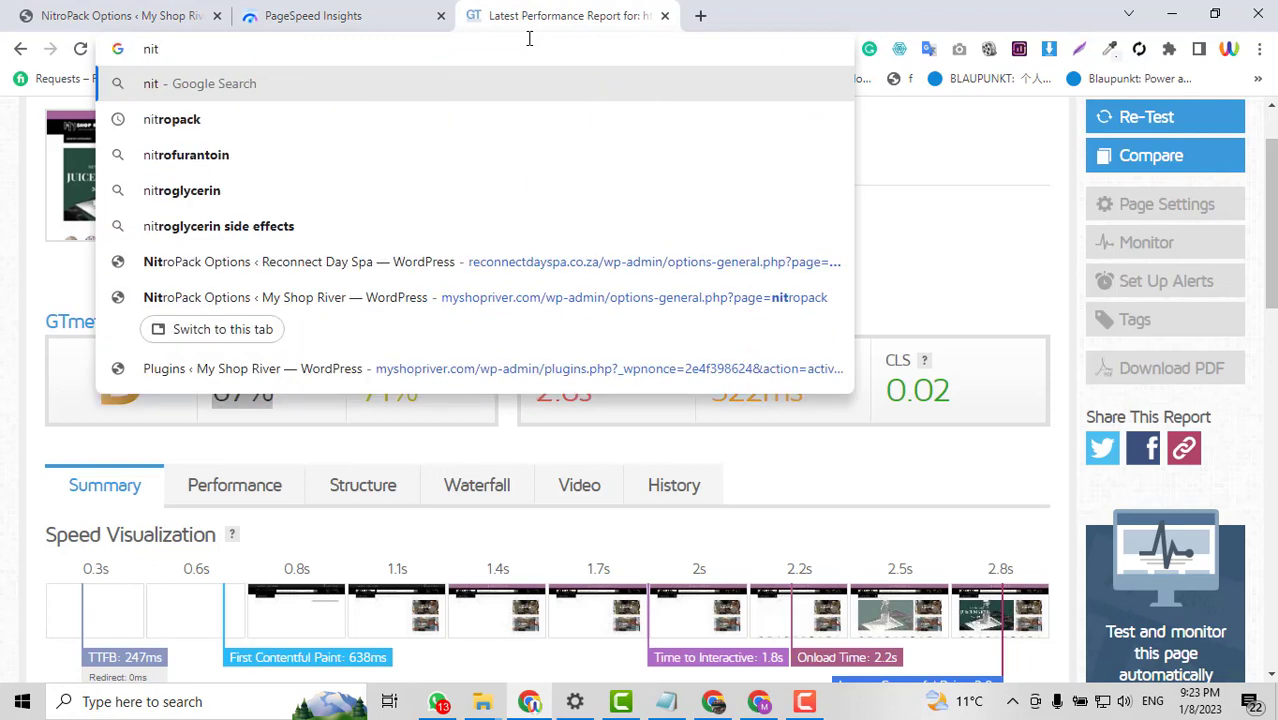
key(Down)
text(.)
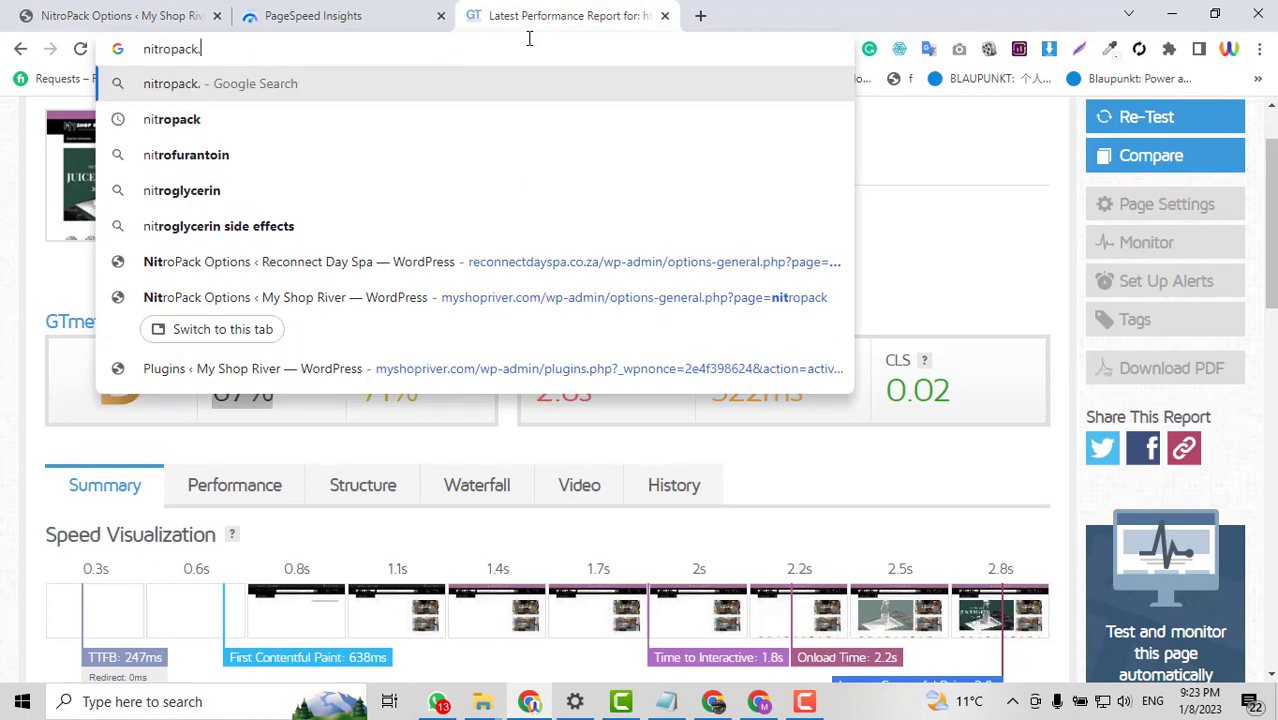
text(com)
key(Return)
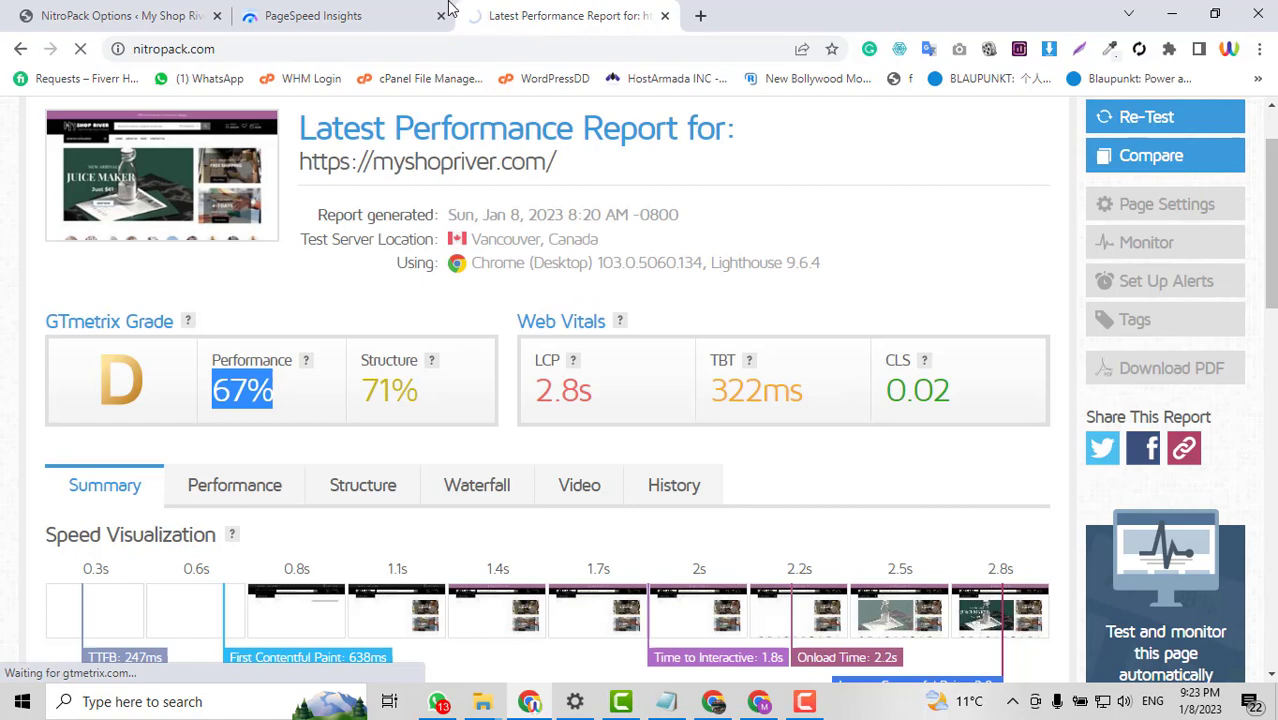
click(130, 15)
scroll(802, 492, down, 1)
key(ctrl+shift+Tab)
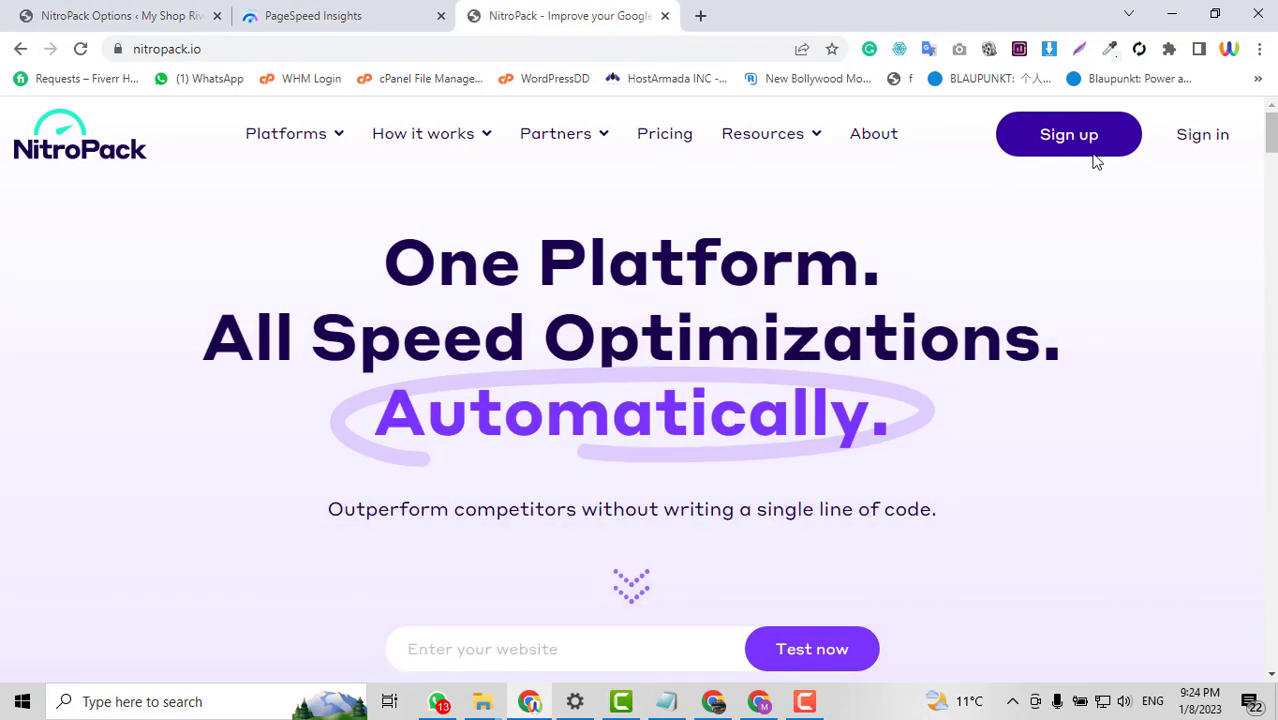
click(130, 12)
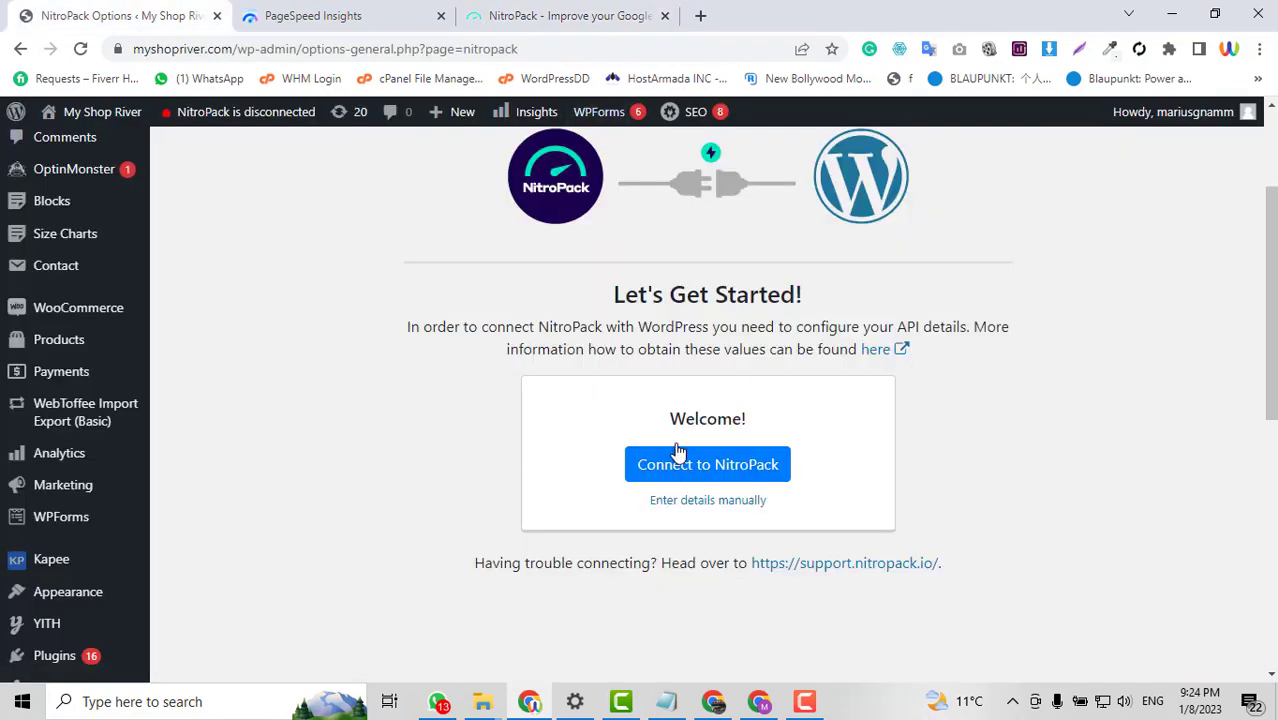
click(495, 15)
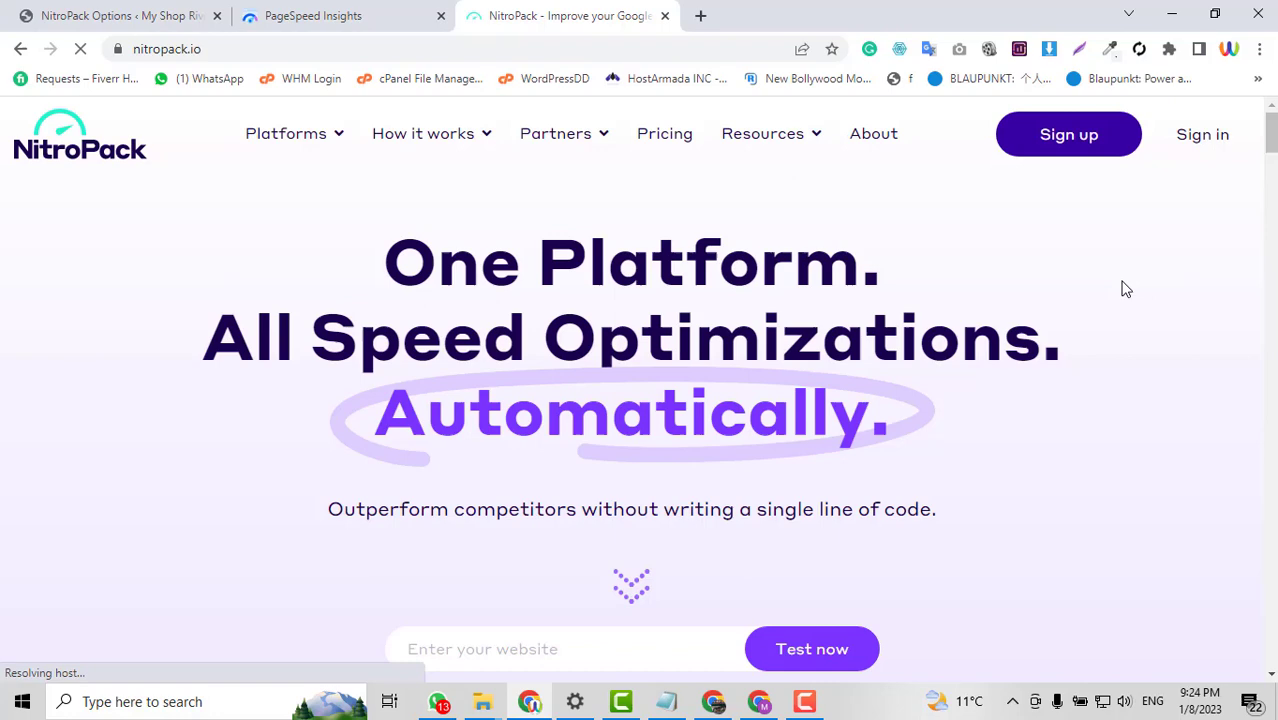
scroll(1127, 328, down, 2)
scroll(1121, 326, up, 3)
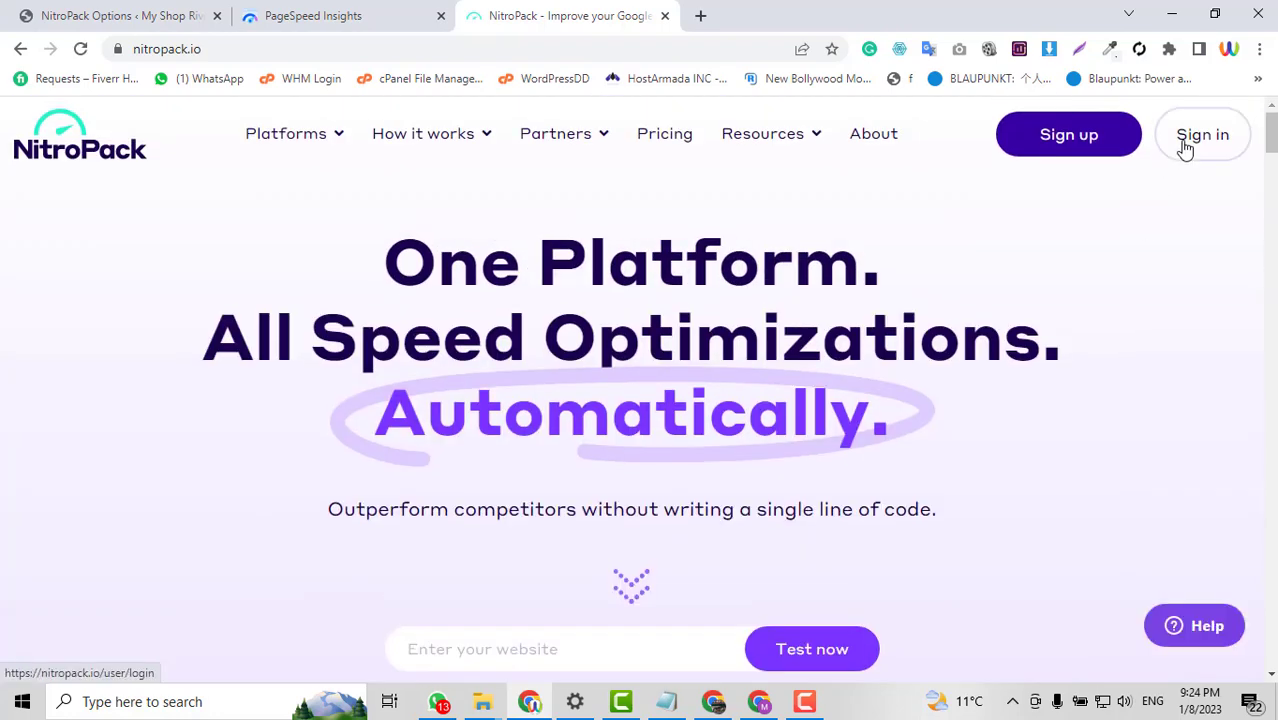
Sign in to the NitroPack account on its website
click(1186, 142)
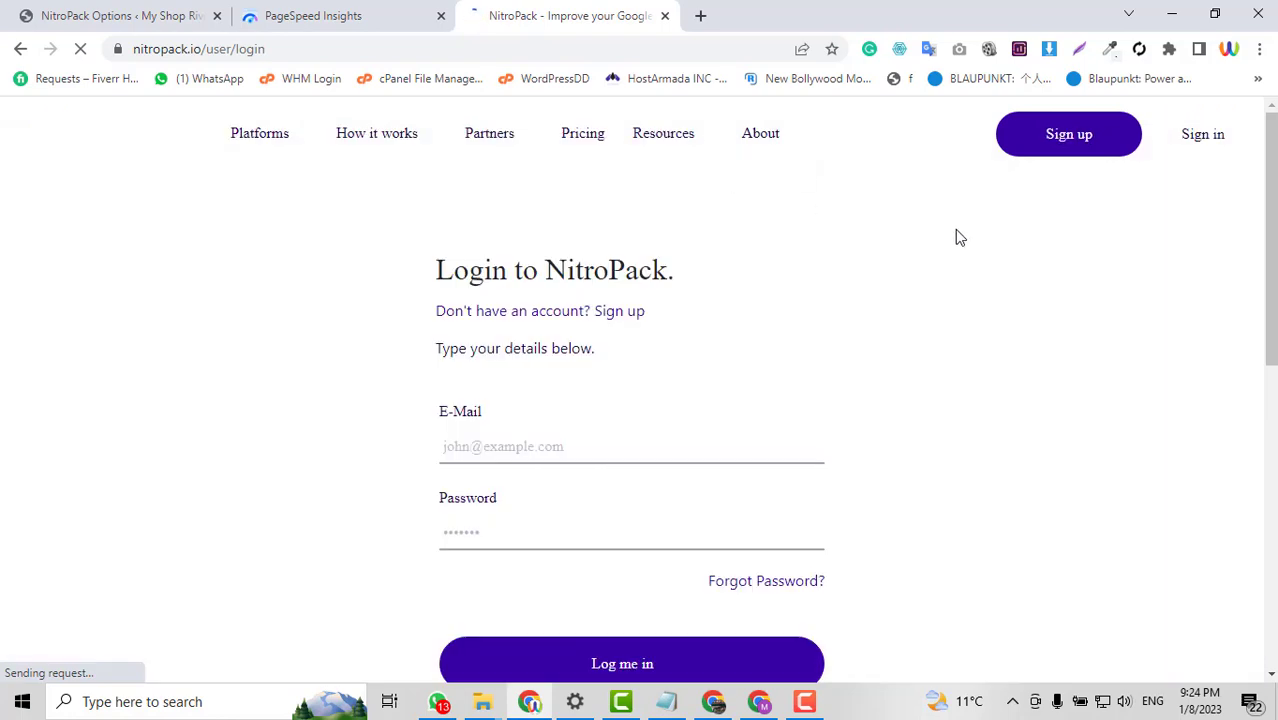
scroll(826, 262, down, 1)
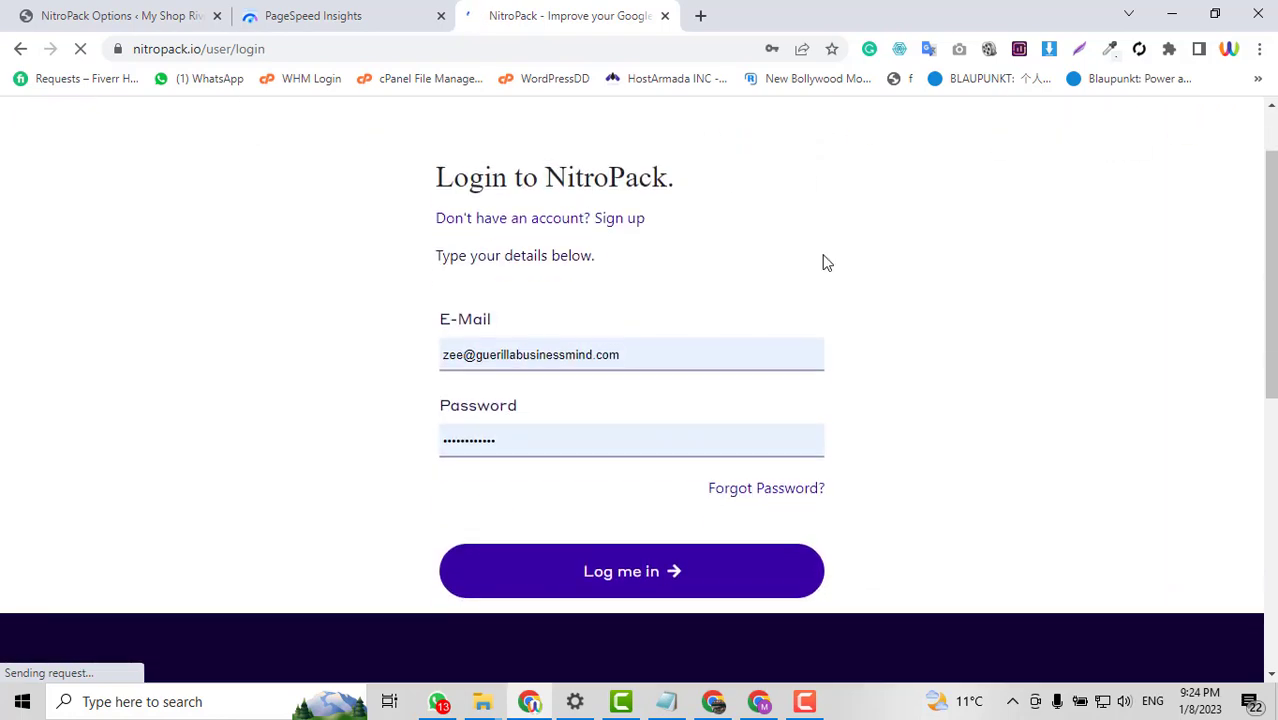
click(619, 573)
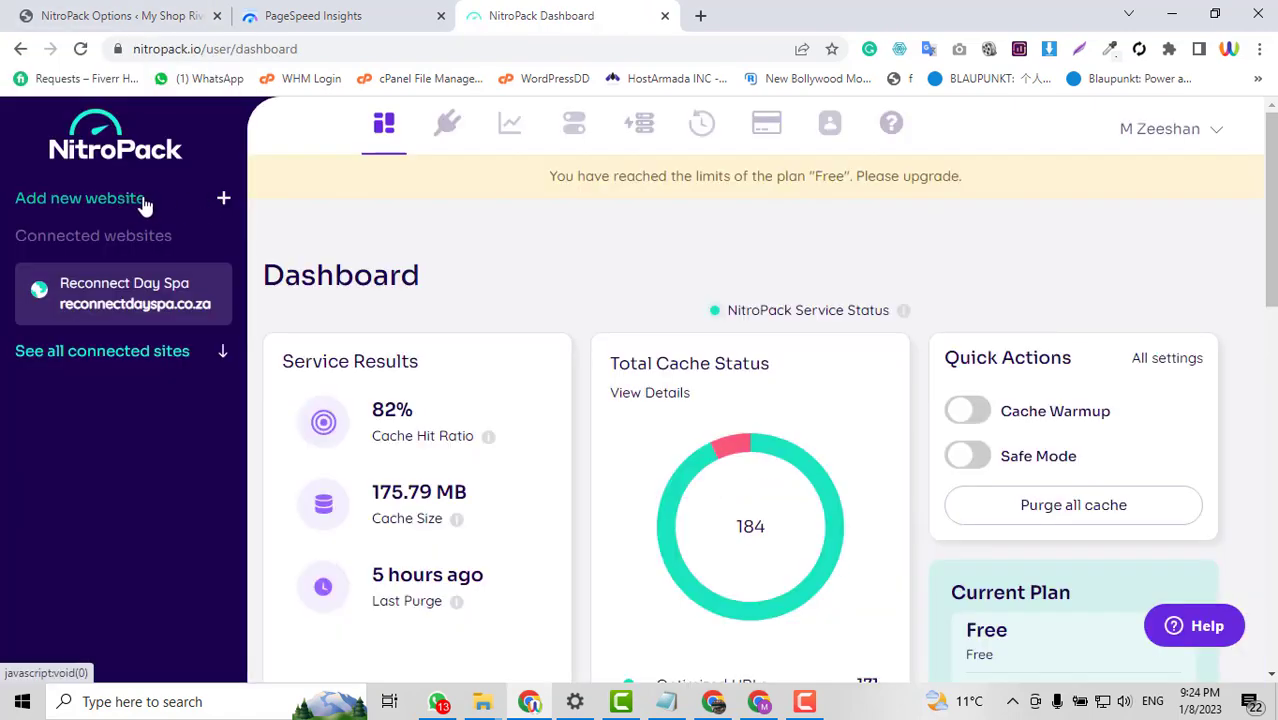
click(115, 200)
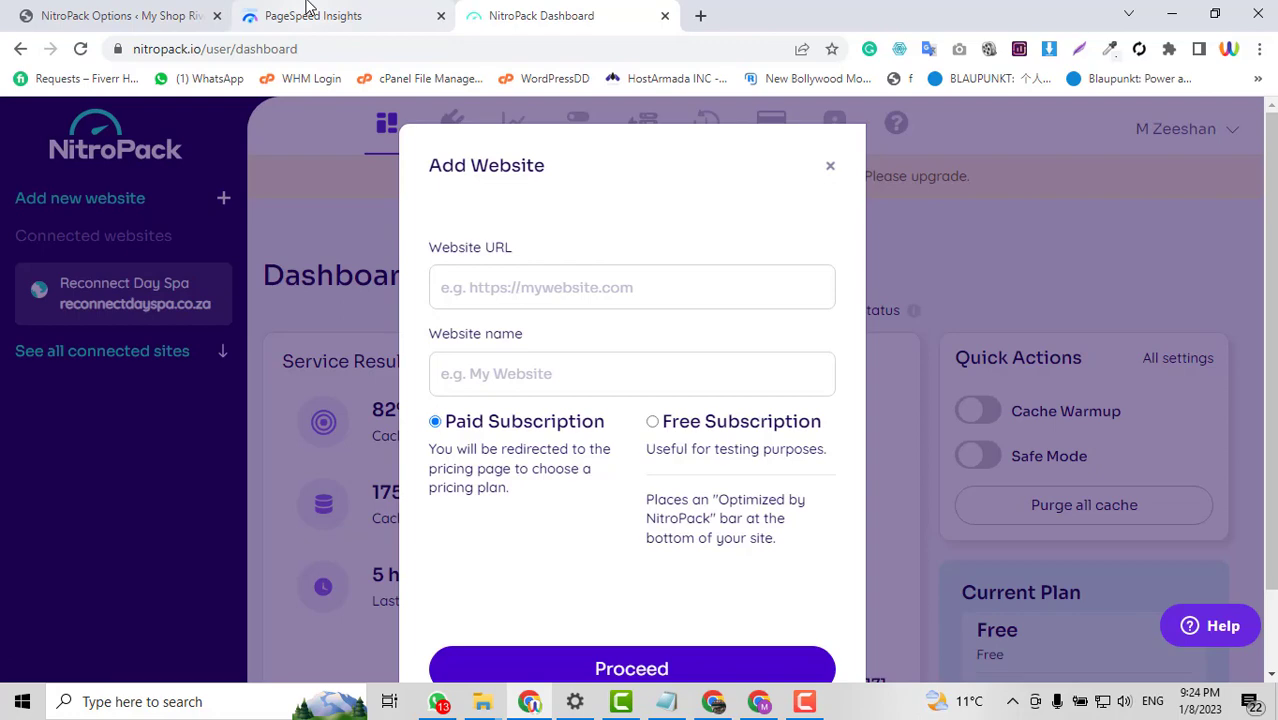
click(172, 14)
drag(236, 49, 133, 49)
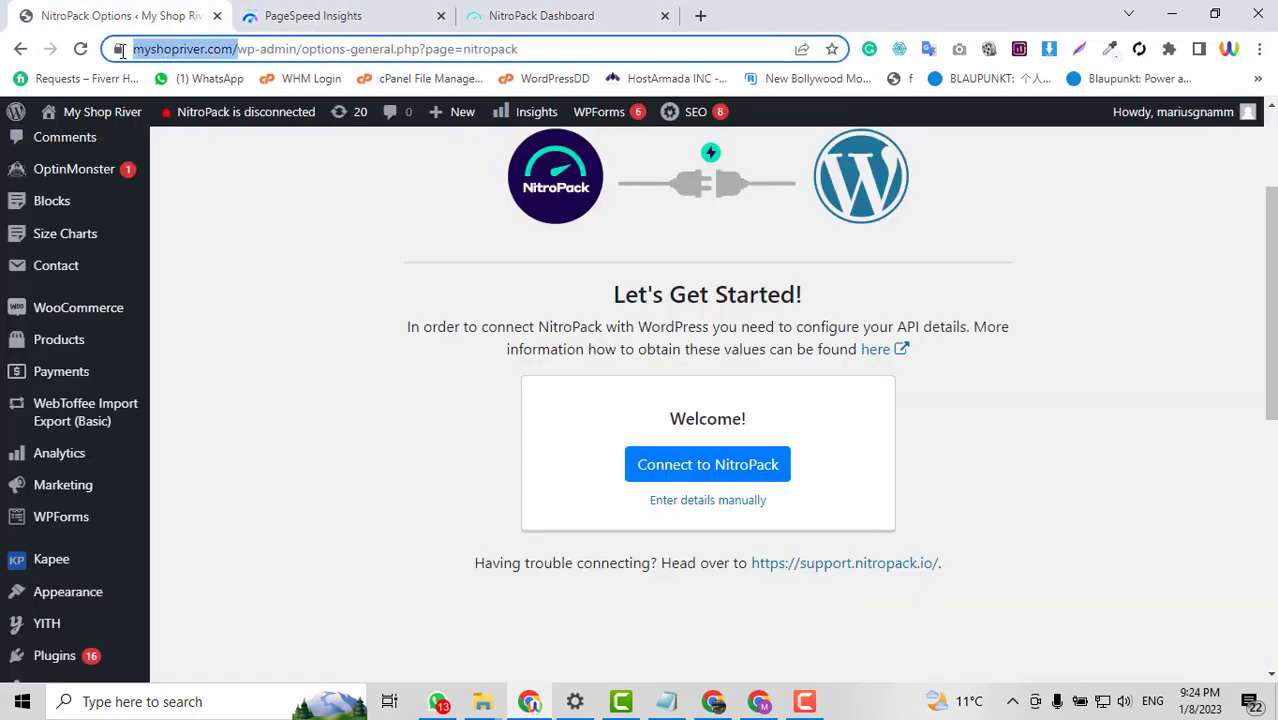
click(585, 15)
click(565, 287)
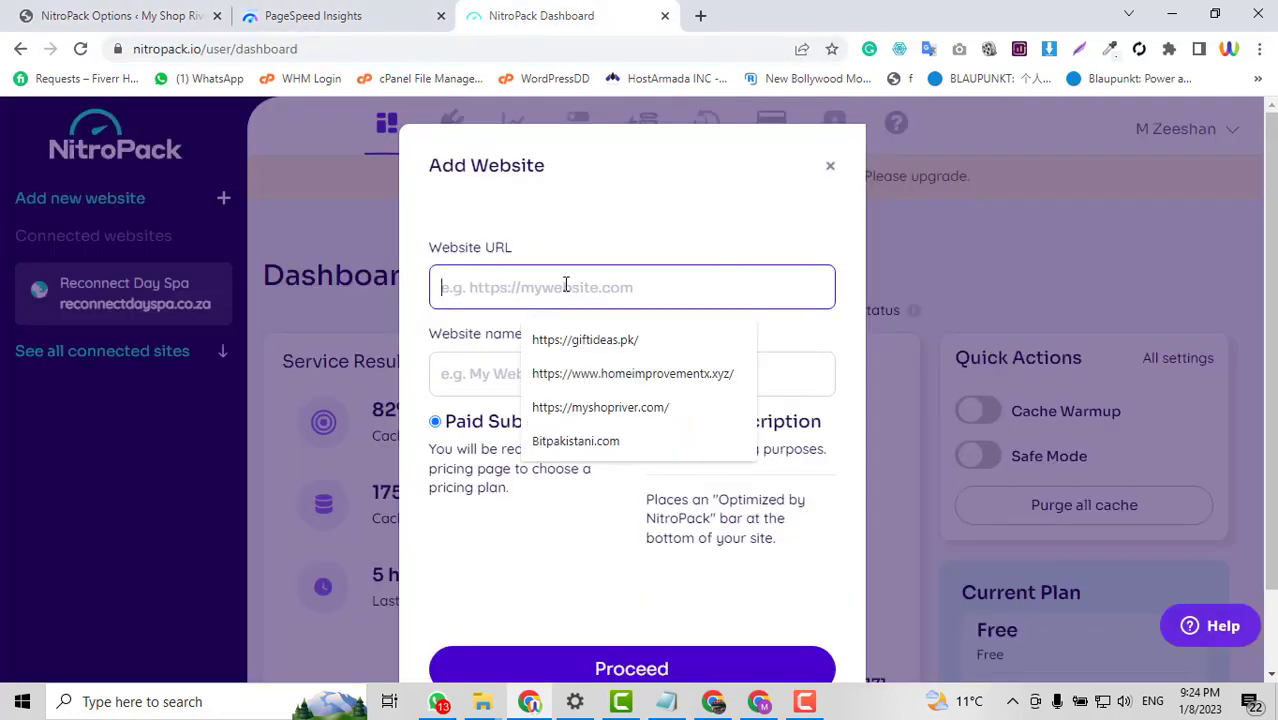
text(https://myshopriver.com/)
click(518, 380)
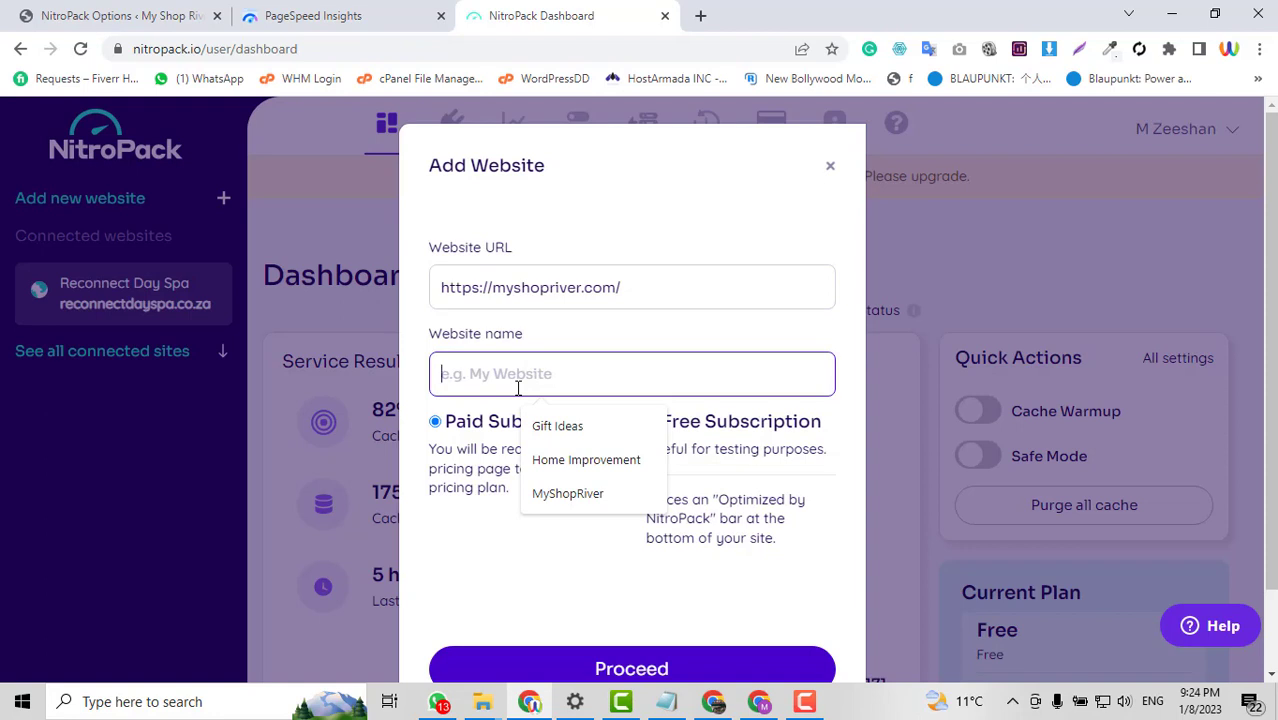
text(My Shop River)
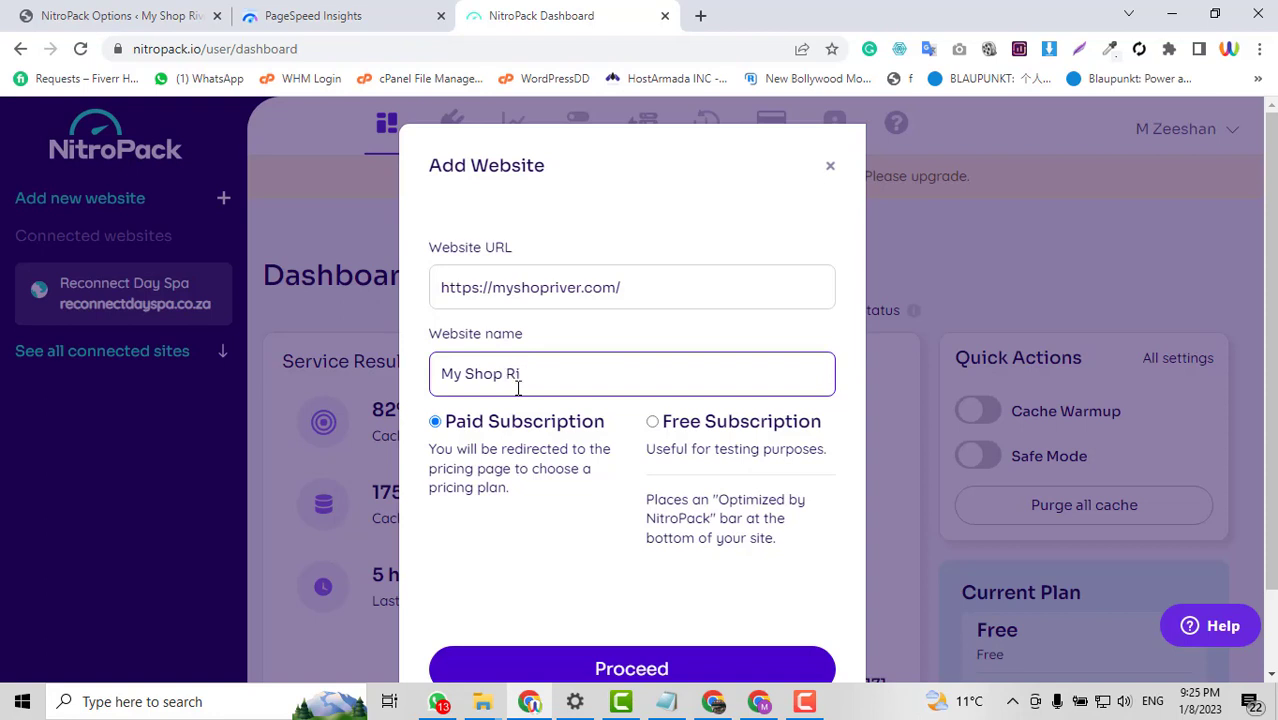
click(652, 422)
scroll(651, 528, down, 2)
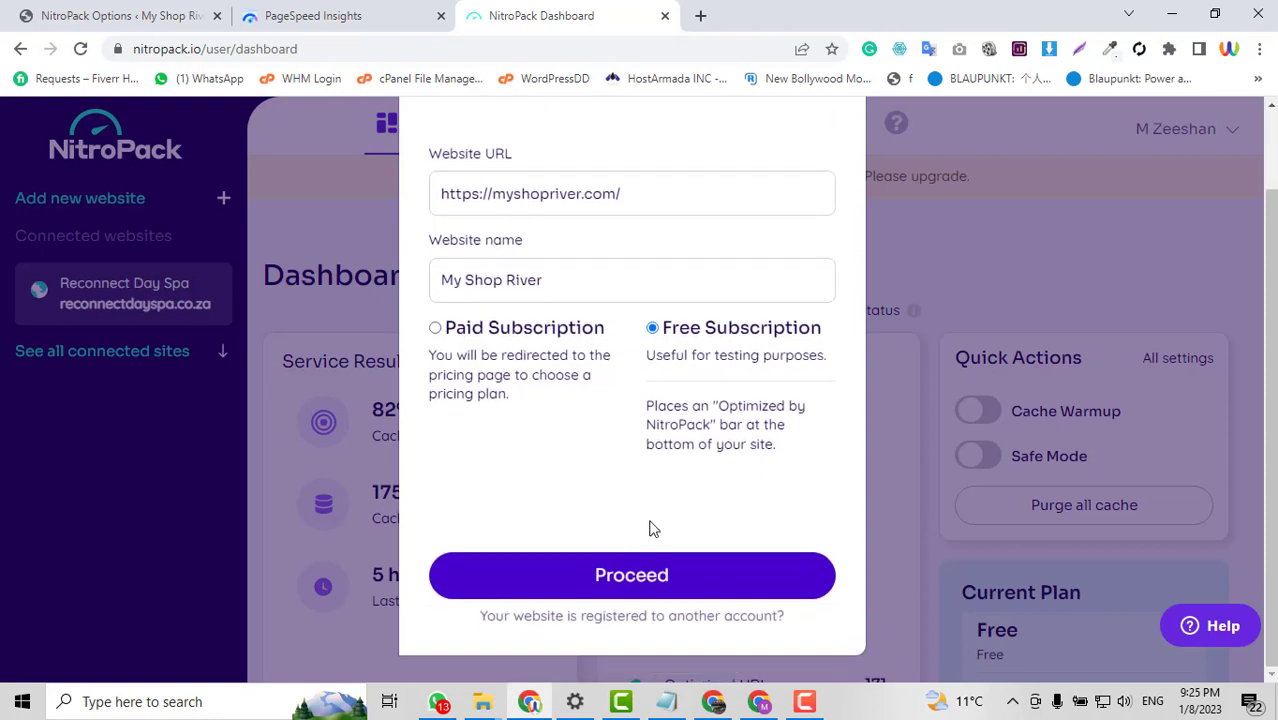
click(656, 576)
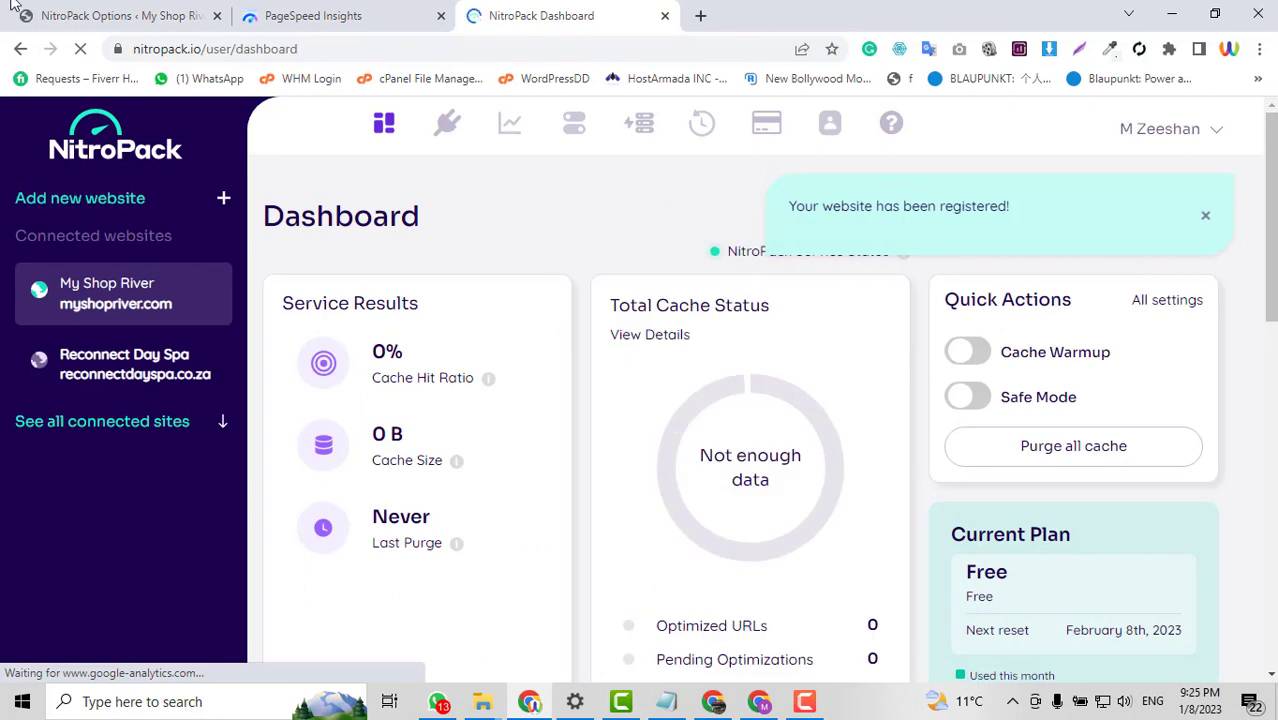
Connect the WordPress NitroPack plugin to the My Shop River site
click(20, 14)
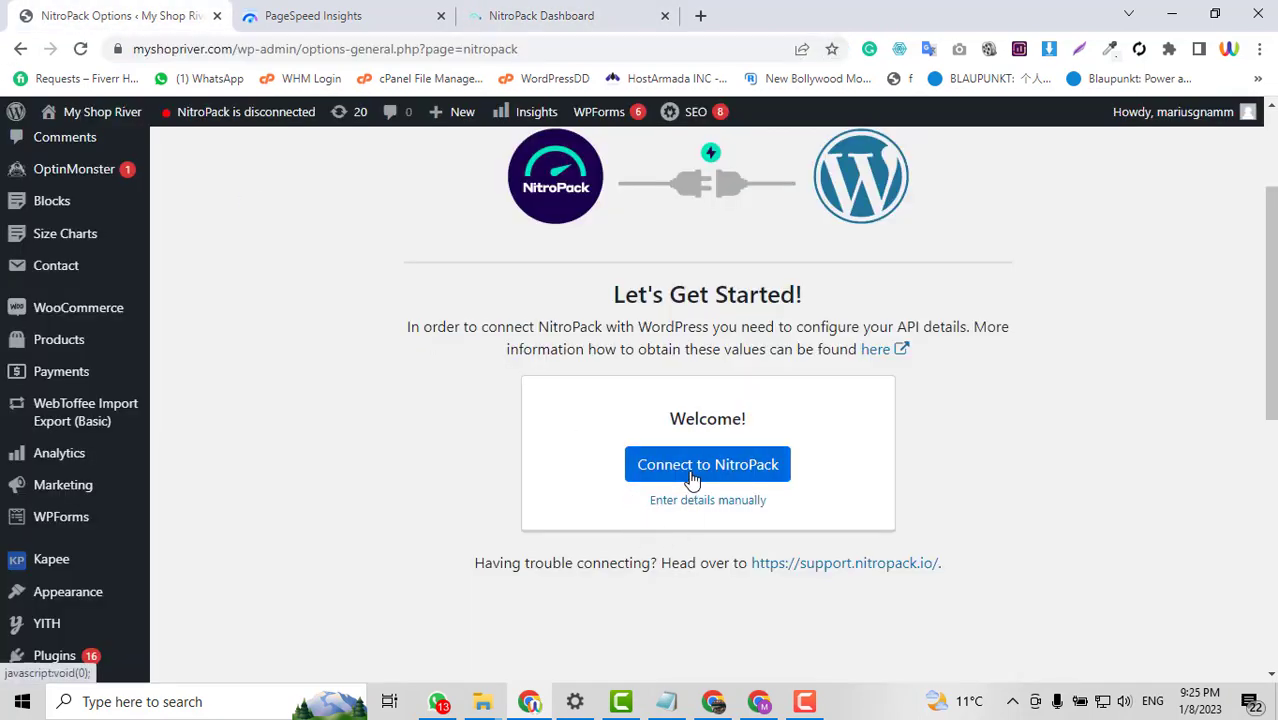
click(690, 479)
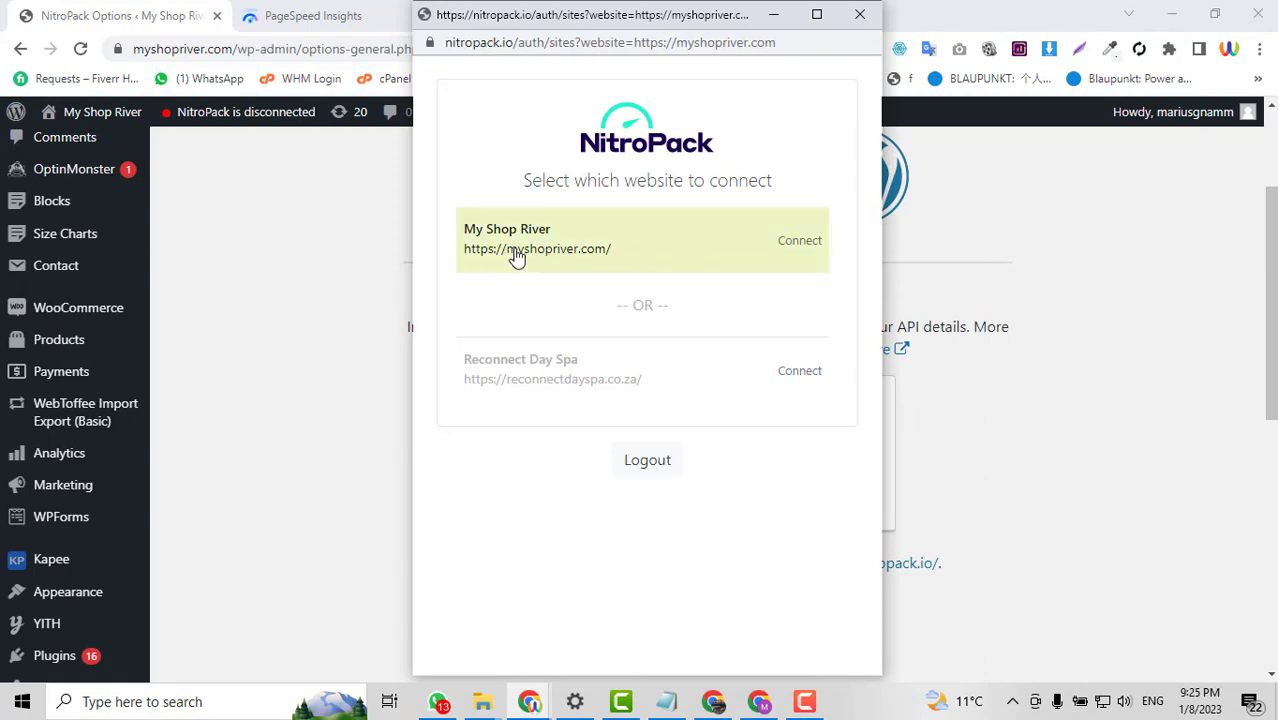
click(803, 242)
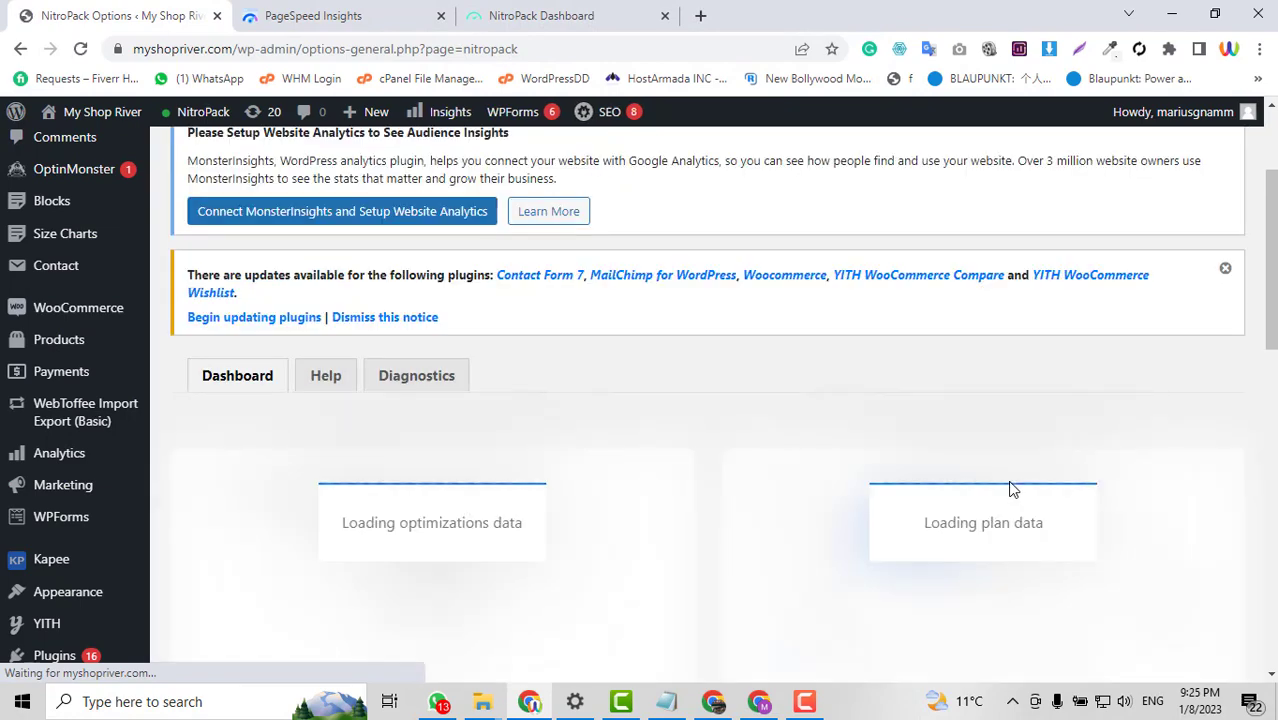
Review the NitroPack dashboard's plan and Ludicrous optimization settings
scroll(1010, 489, down, 2)
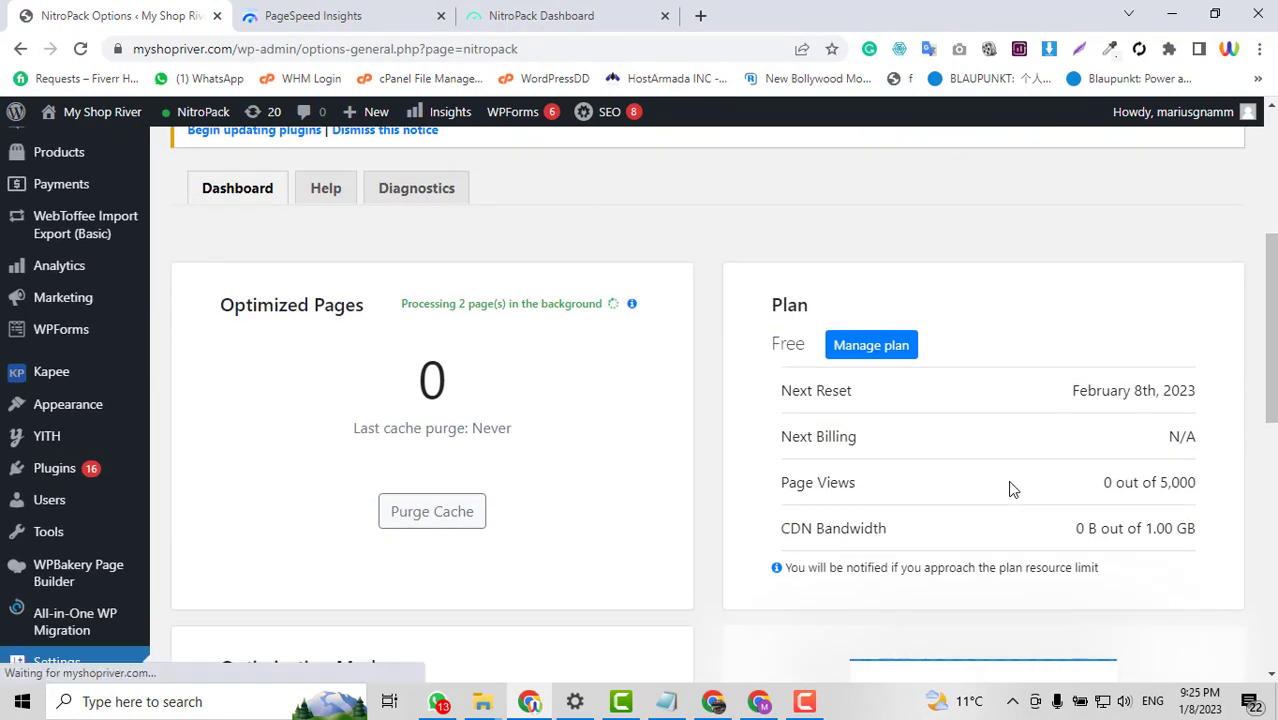
scroll(738, 468, down, 1)
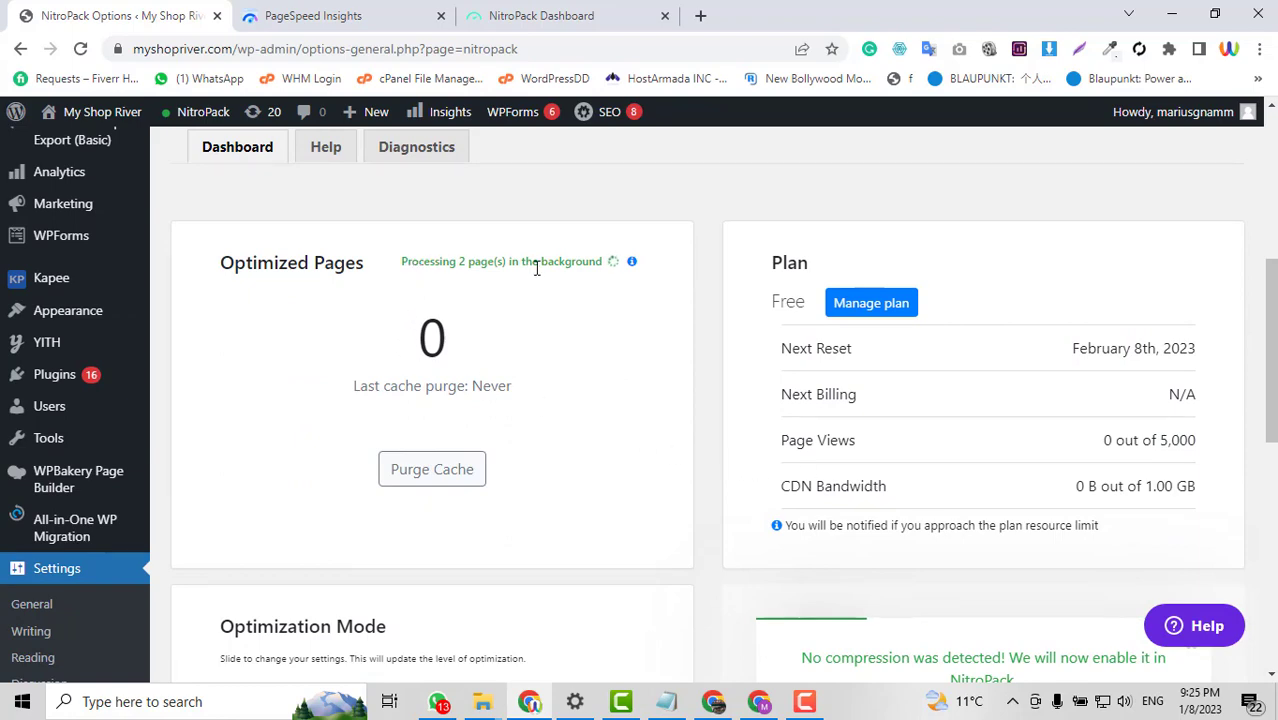
scroll(651, 283, down, 3)
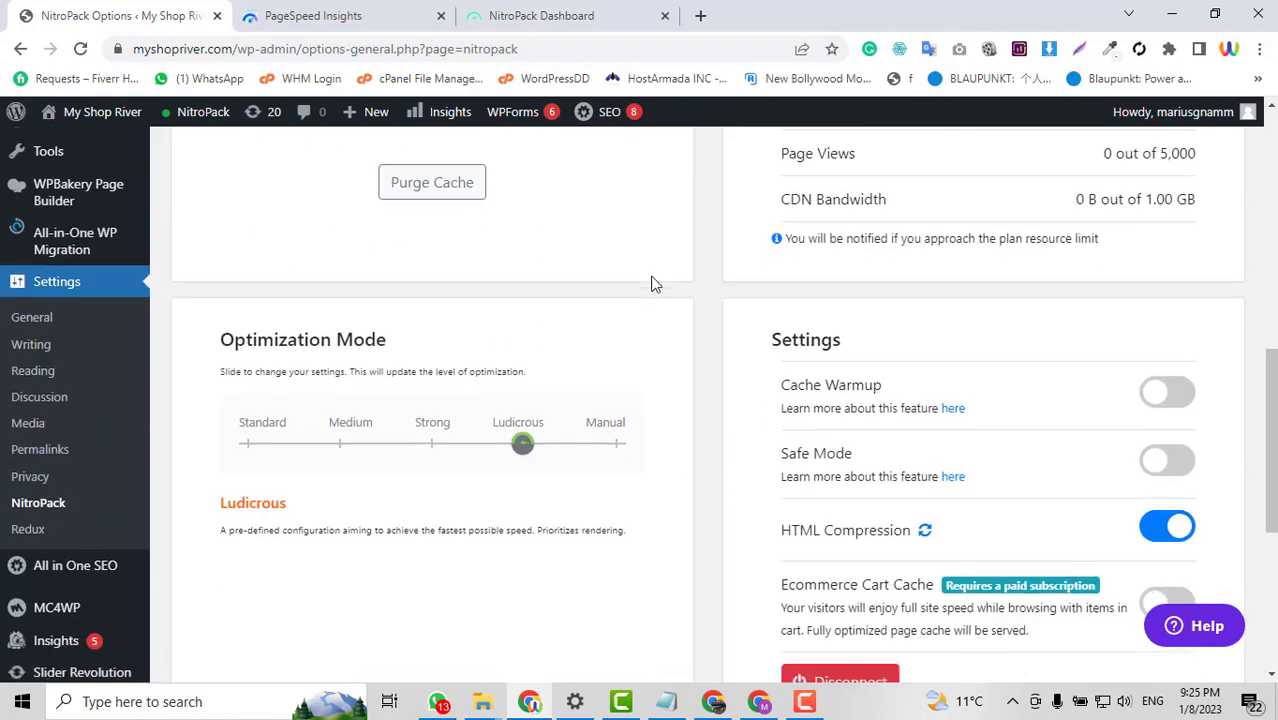
scroll(651, 283, down, 1)
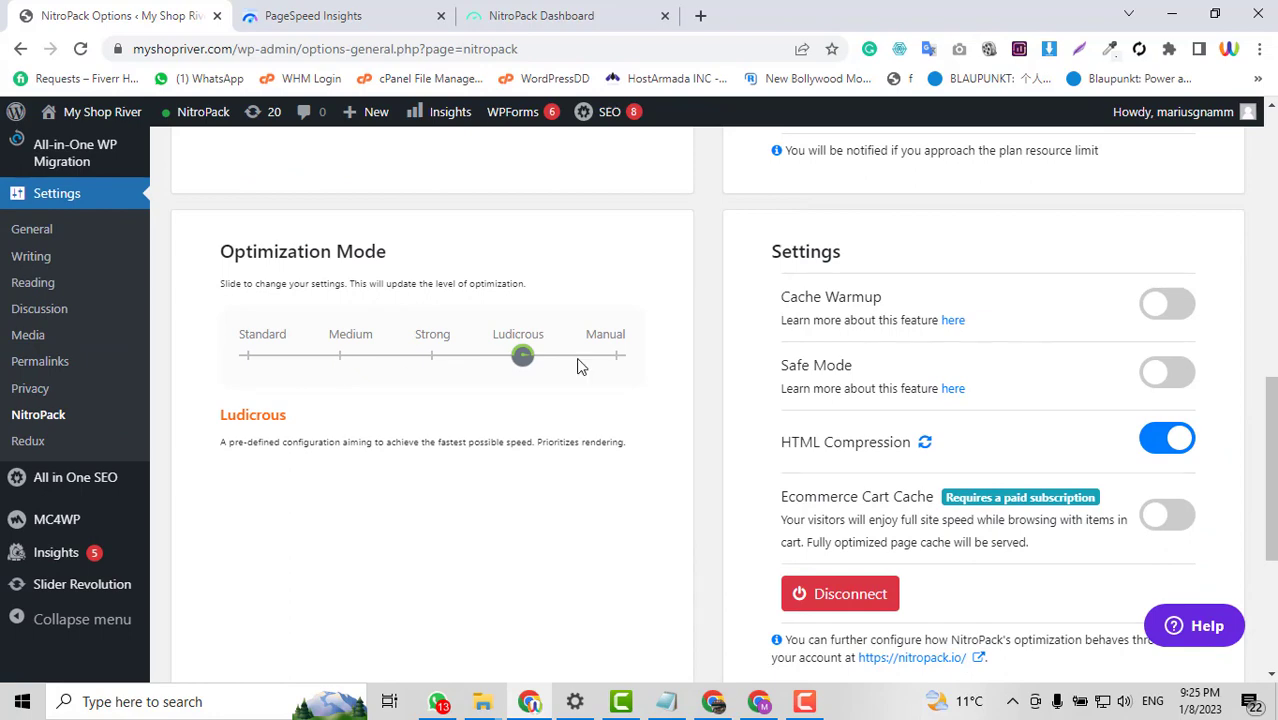
scroll(579, 365, down, 2)
scroll(579, 365, up, 5)
scroll(579, 365, up, 3)
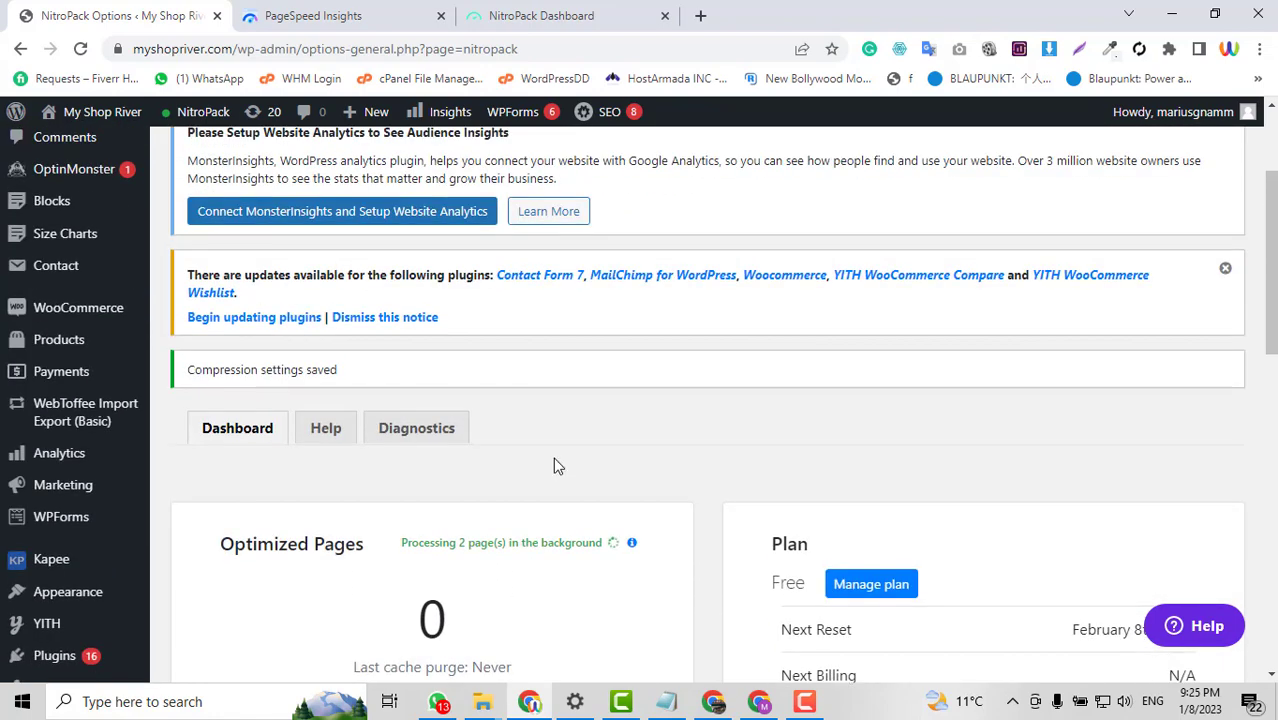
scroll(555, 450, down, 2)
scroll(580, 360, down, 1)
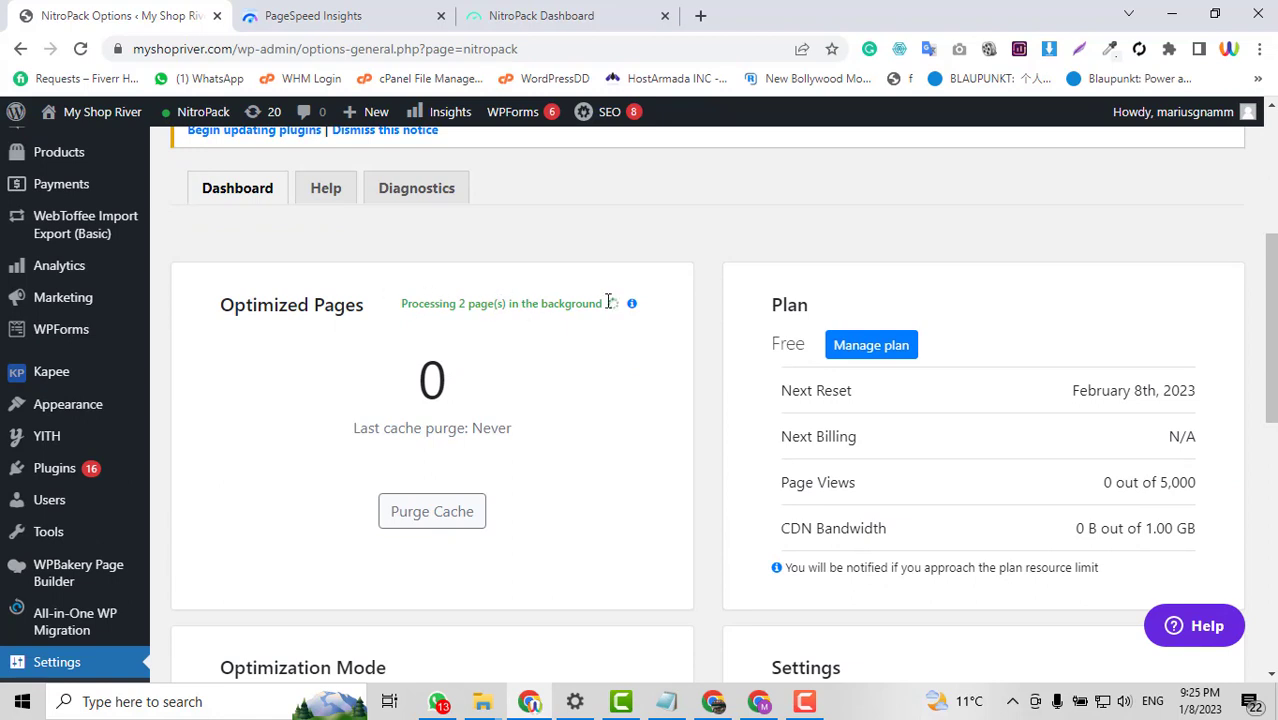
Load gtmetrix.com in a new browser tab
click(704, 15)
text(g)
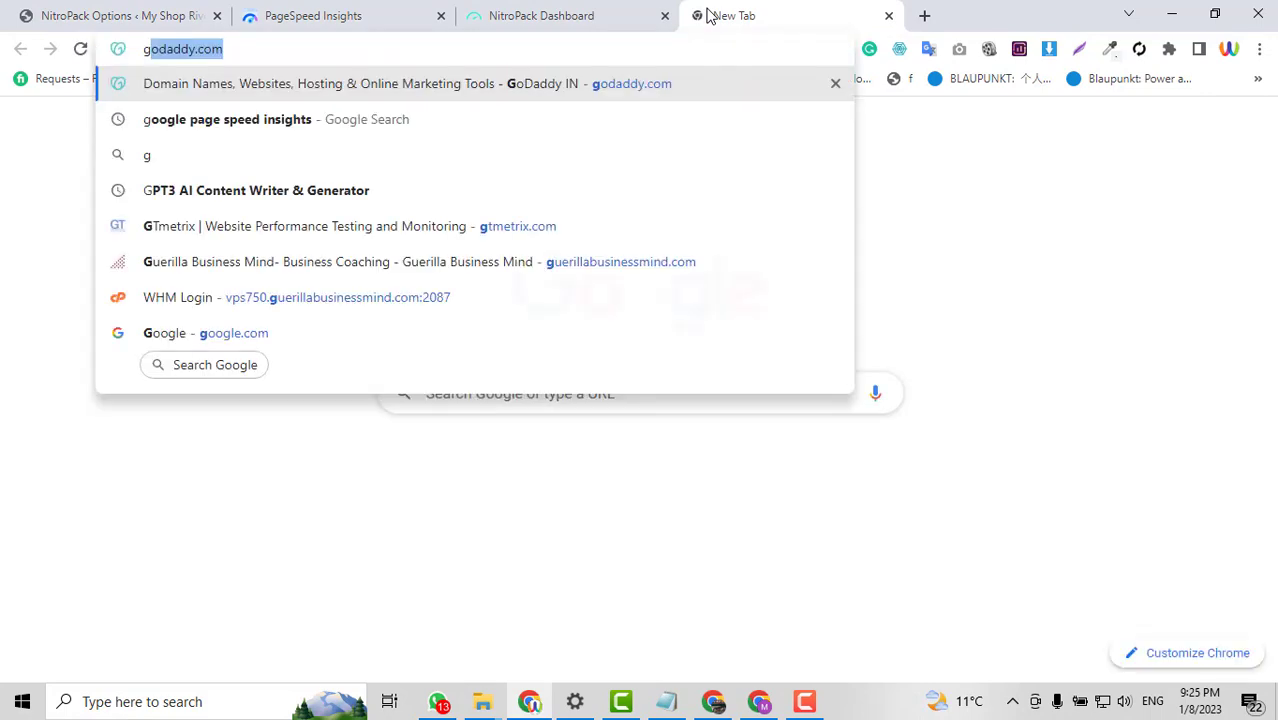
text(t)
key(Return)
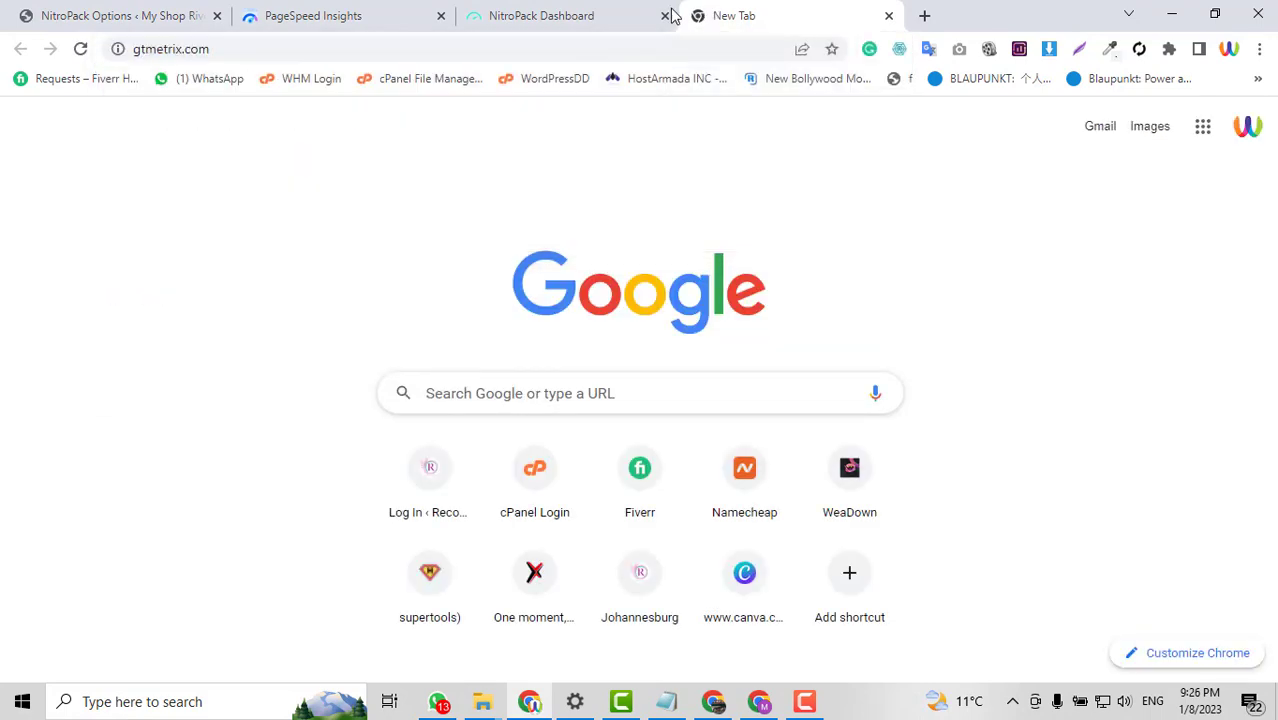
click(148, 12)
click(173, 50)
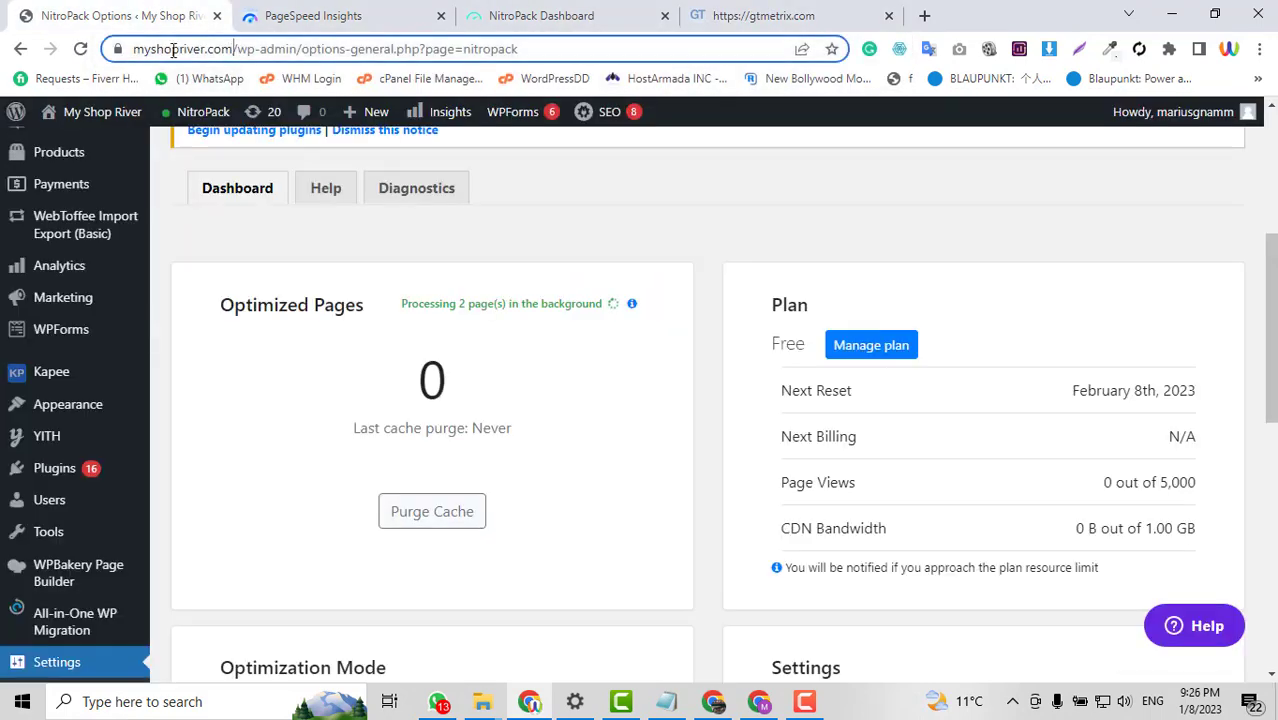
click(588, 12)
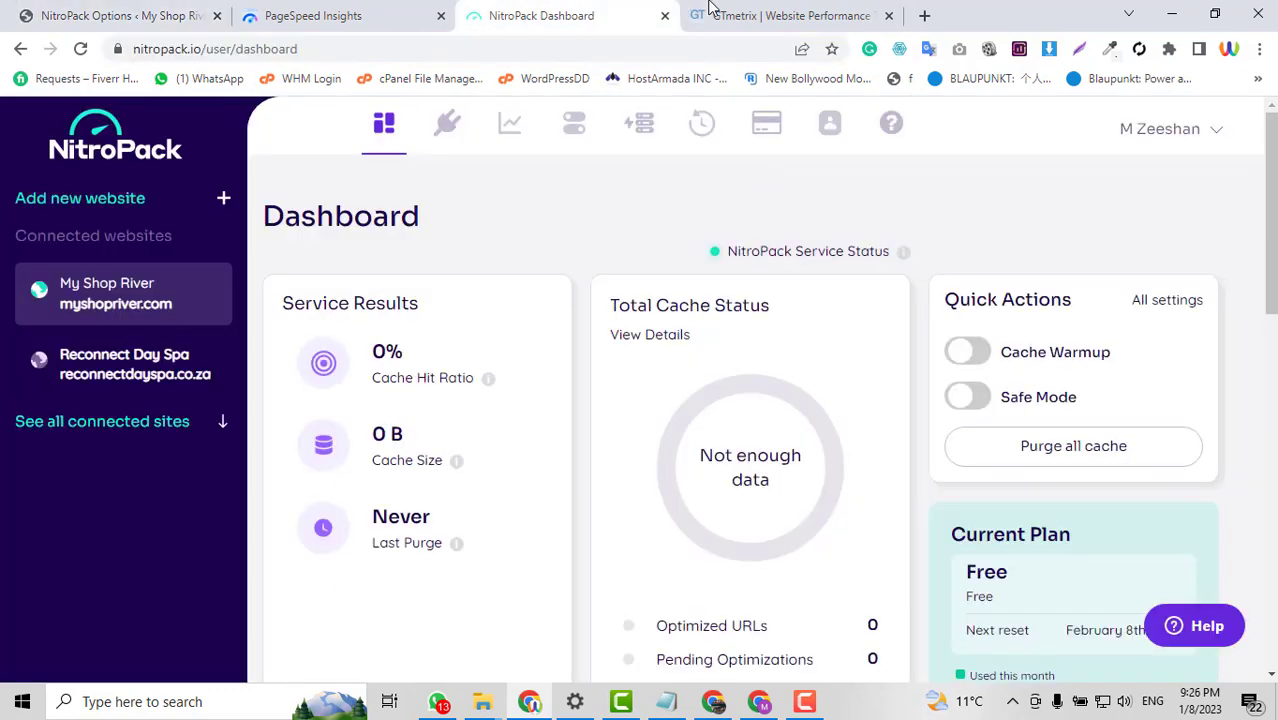
click(709, 12)
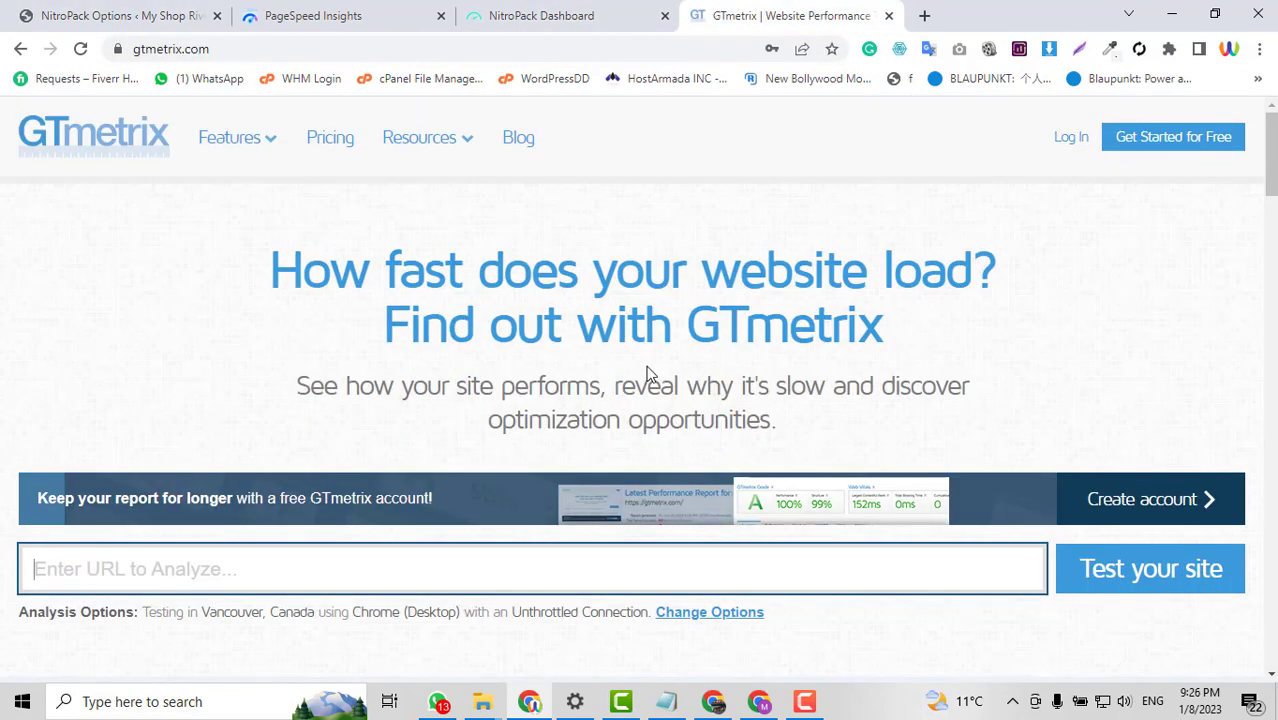
scroll(646, 374, down, 2)
click(533, 391)
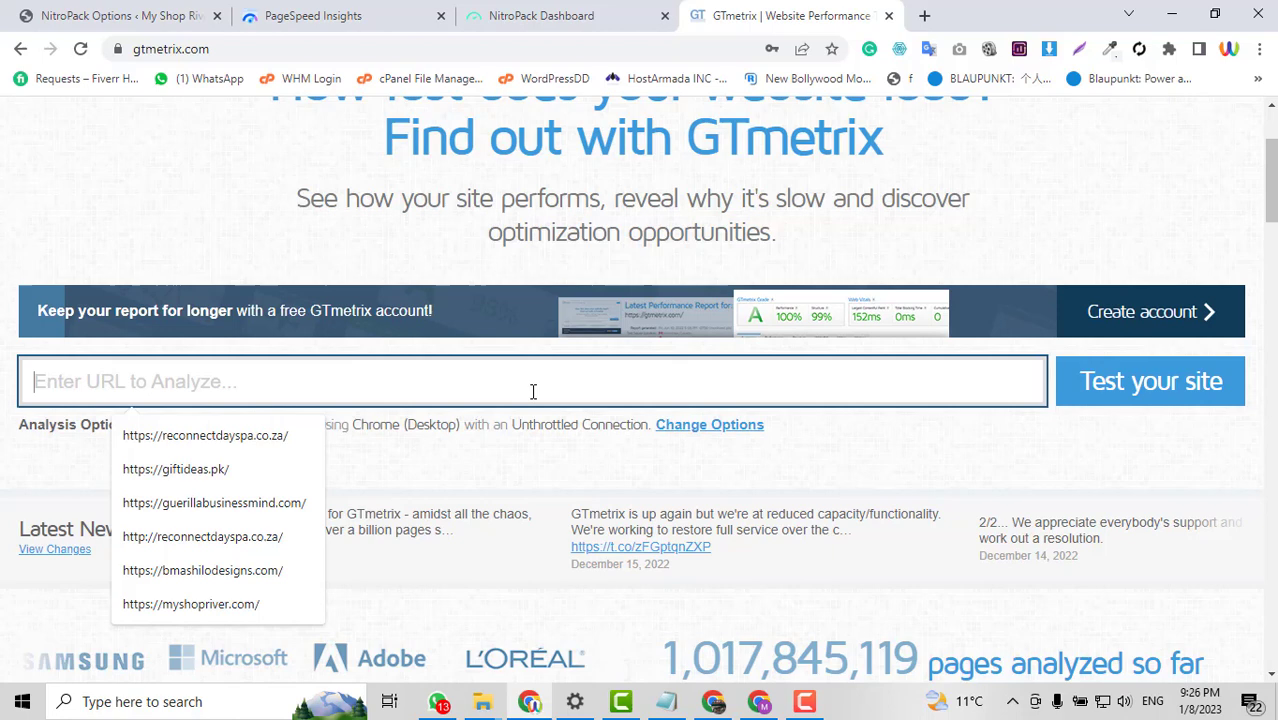
text(https://myshopriver.com/)
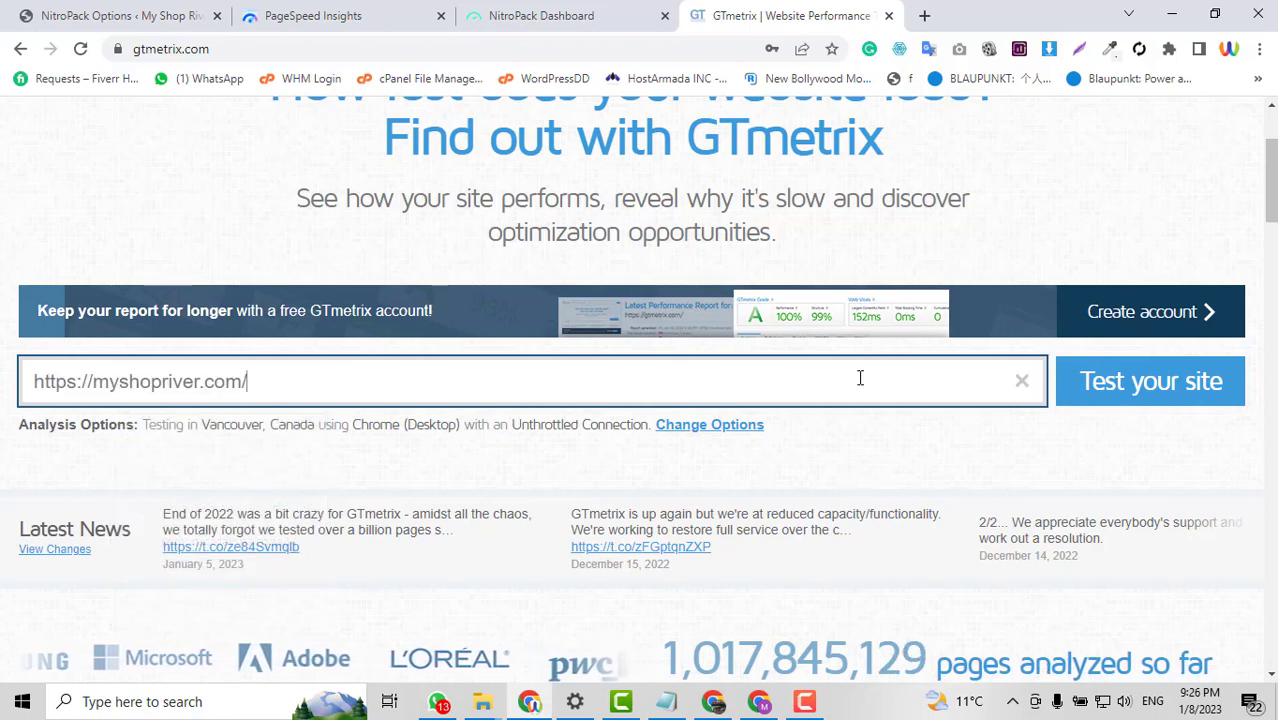
click(1122, 392)
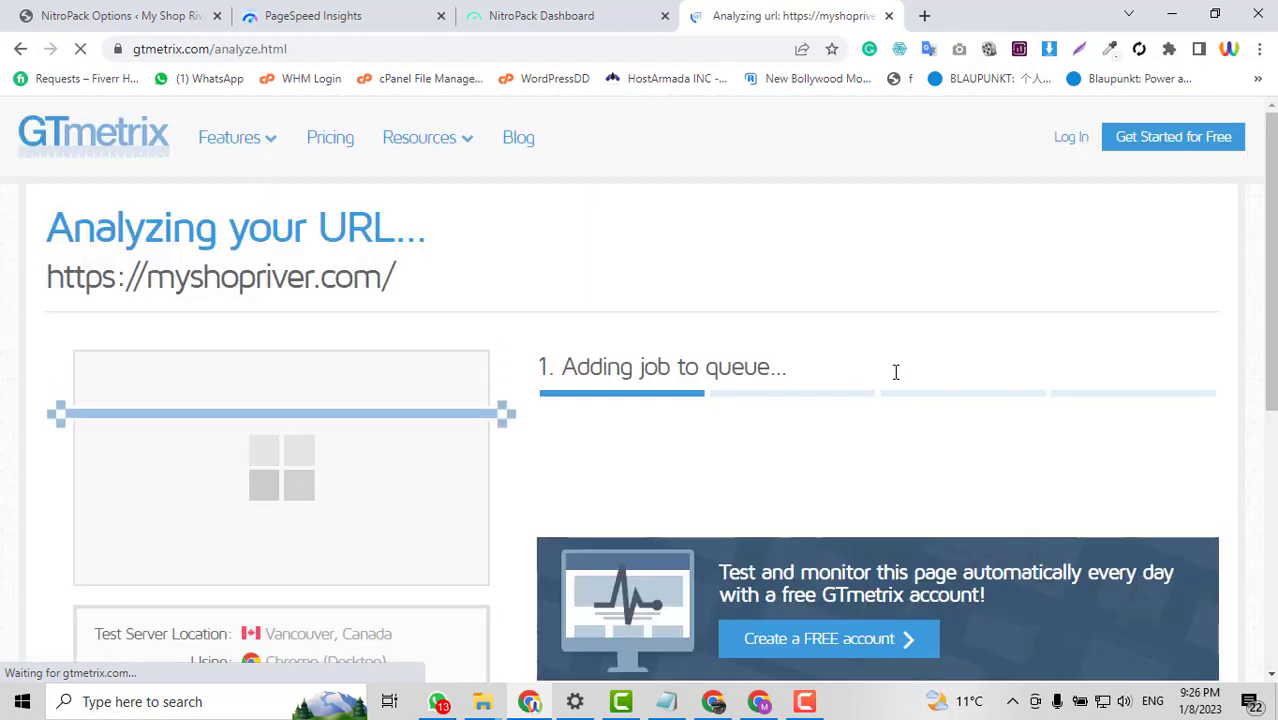
Scroll through the new GTmetrix report down to the Top Issues list
scroll(830, 448, down, 1)
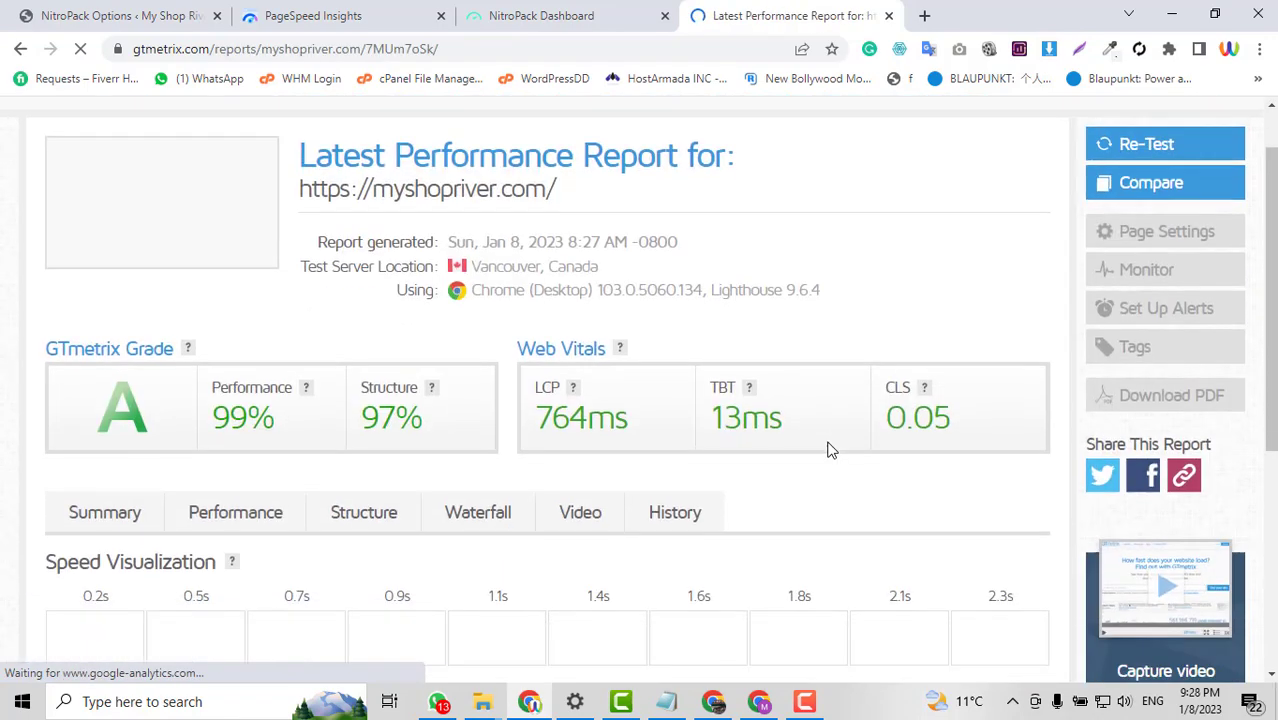
scroll(828, 450, down, 1)
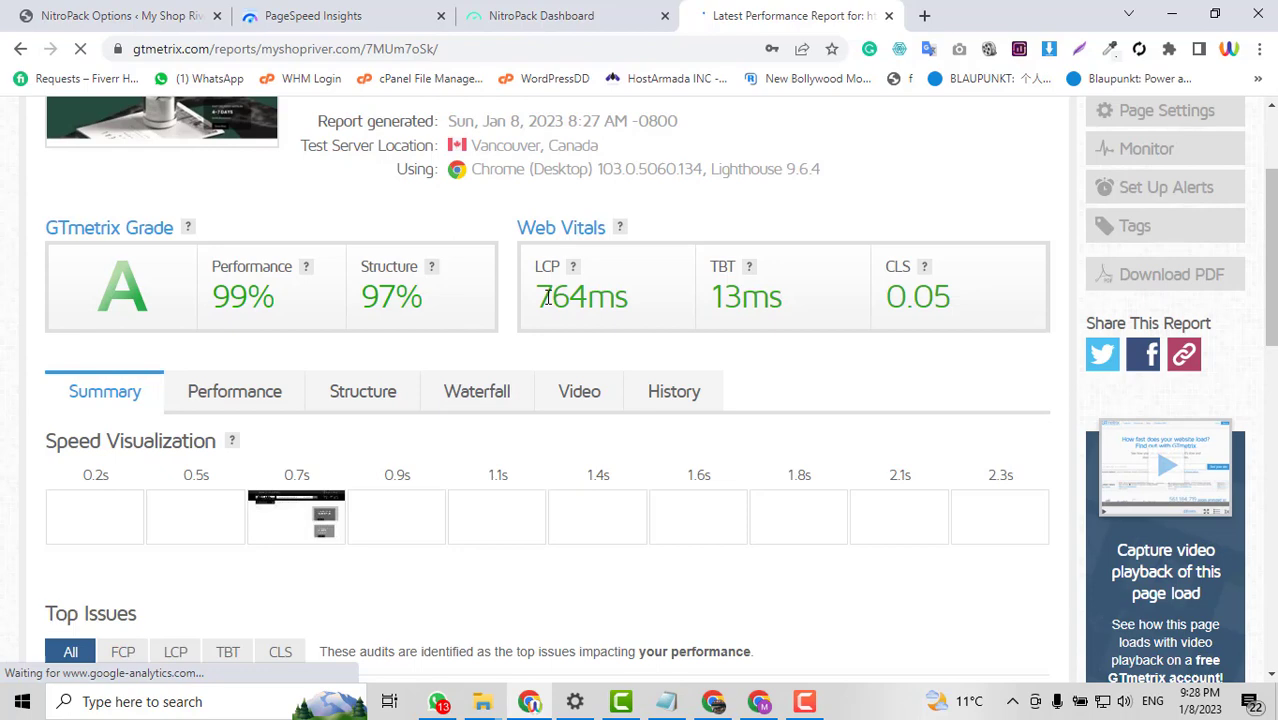
scroll(550, 297, up, 1)
scroll(668, 397, down, 1)
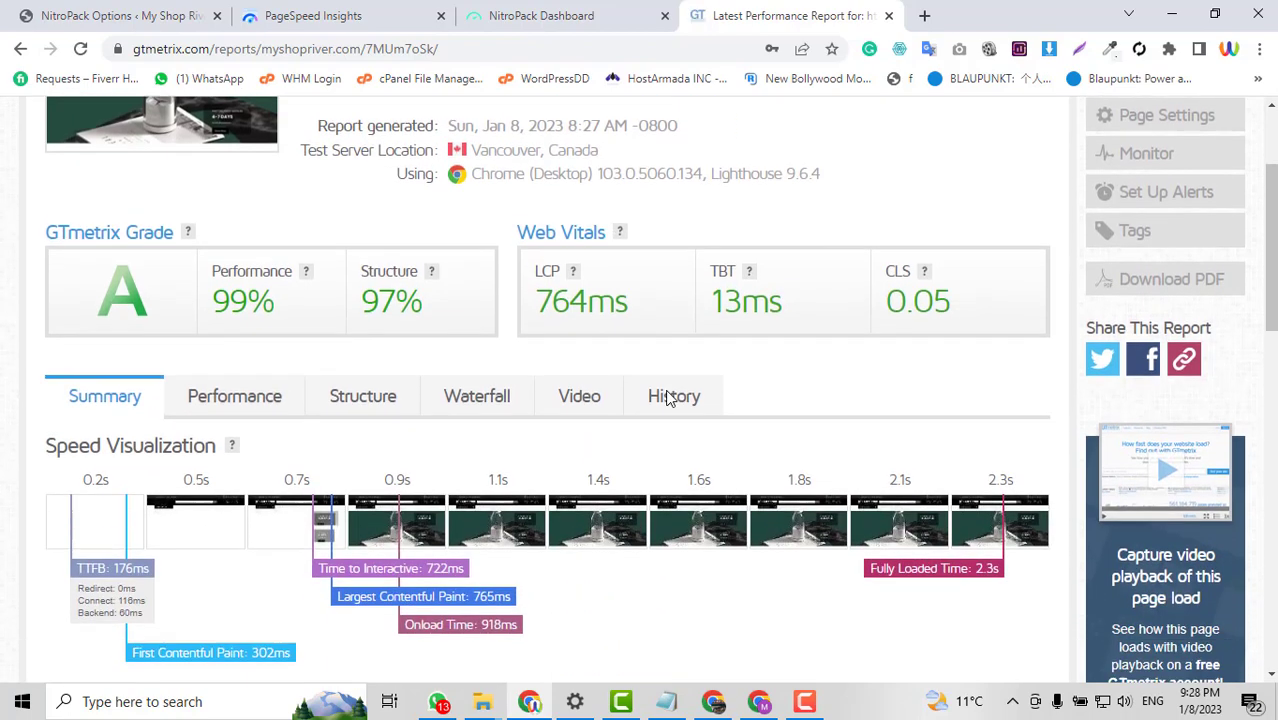
scroll(1040, 487, down, 2)
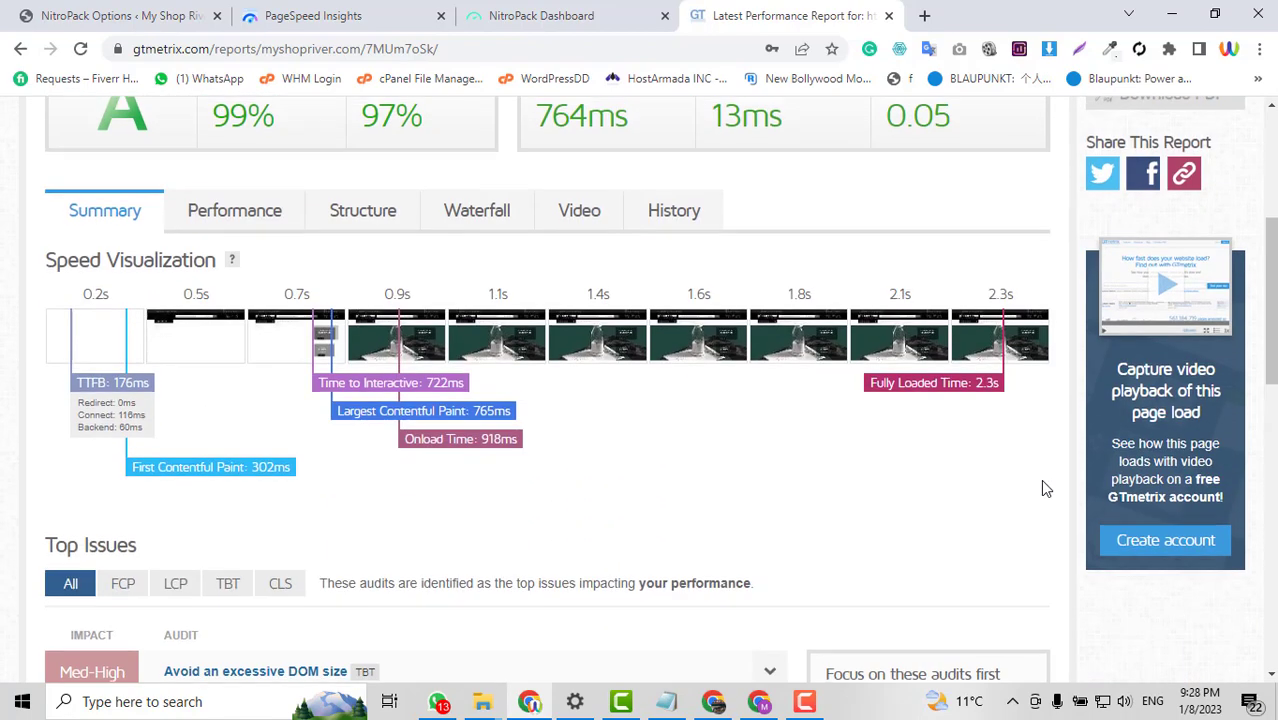
scroll(1040, 487, down, 1)
scroll(1040, 487, down, 1)
scroll(1040, 487, down, 1)
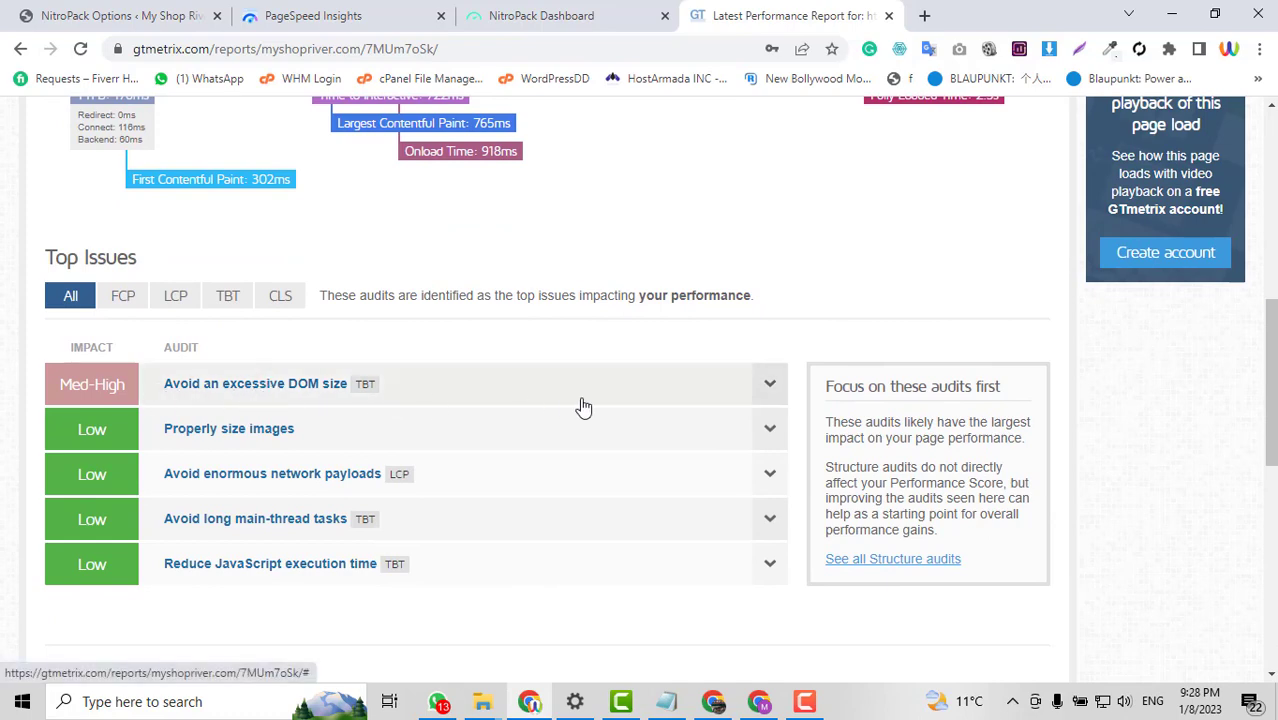
Expand and collapse the 'Avoid an excessive DOM size' audit, then return to the grade A summary
click(670, 398)
scroll(658, 400, down, 1)
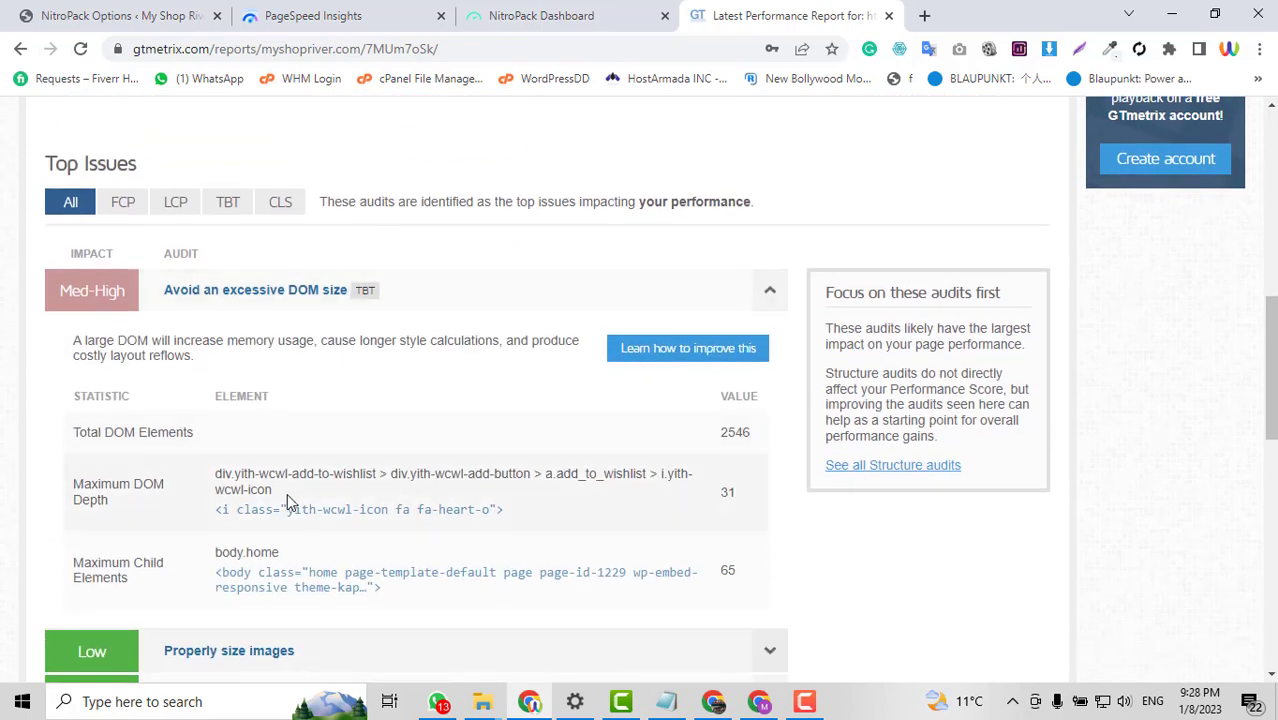
scroll(612, 512, up, 1)
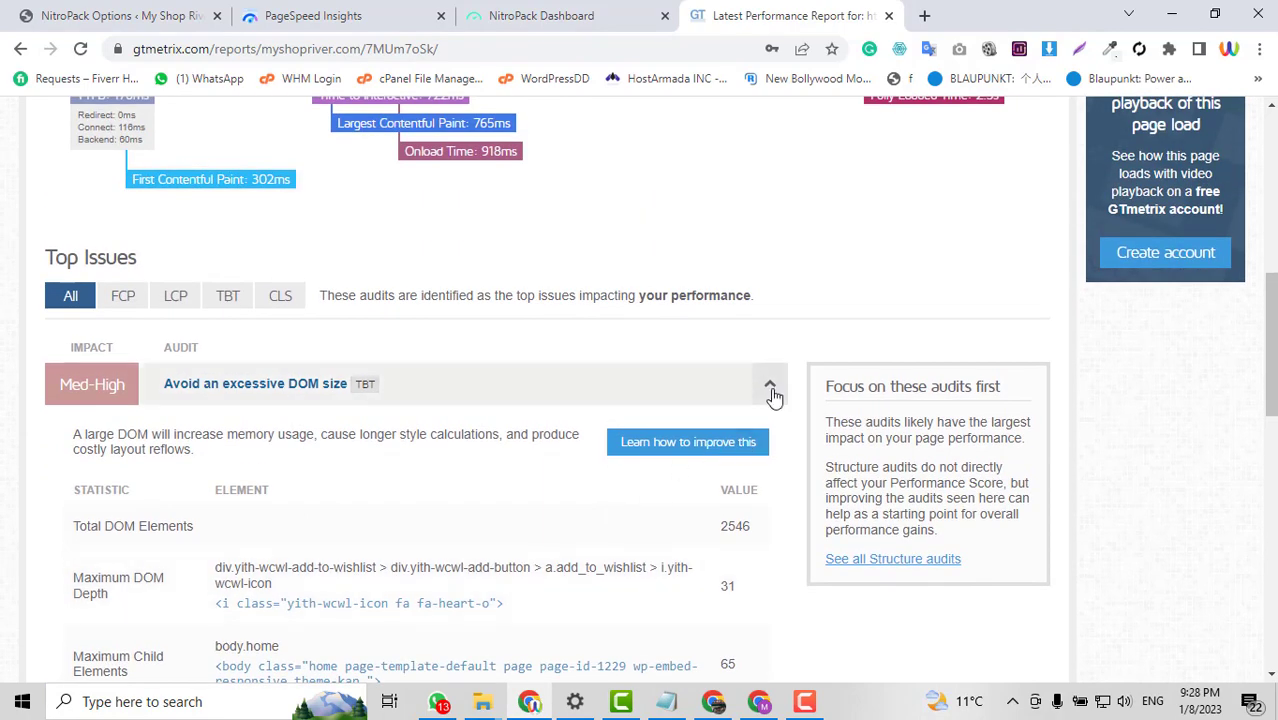
click(767, 380)
scroll(719, 479, up, 1)
scroll(630, 410, up, 3)
scroll(540, 336, up, 2)
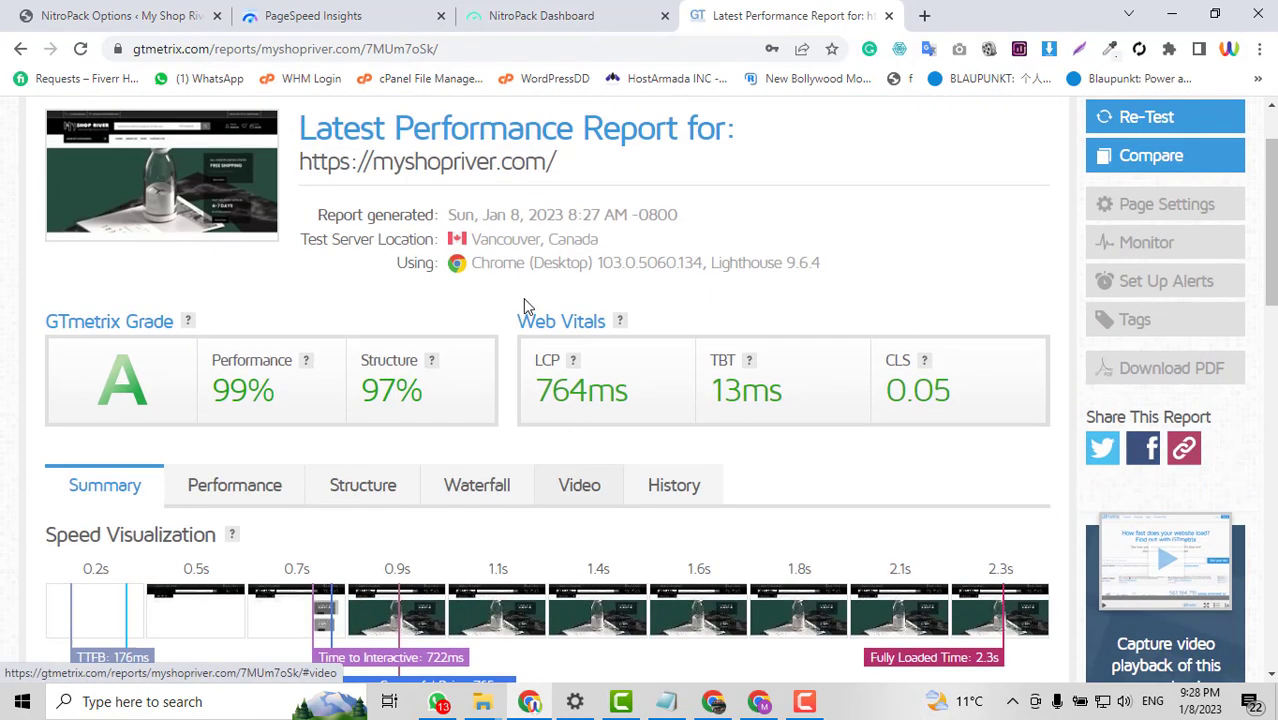
Relaunch the PageSpeed Insights analysis of myshopriver.com and go back to GTmetrix while it loads
click(585, 12)
click(352, 8)
scroll(442, 300, up, 1)
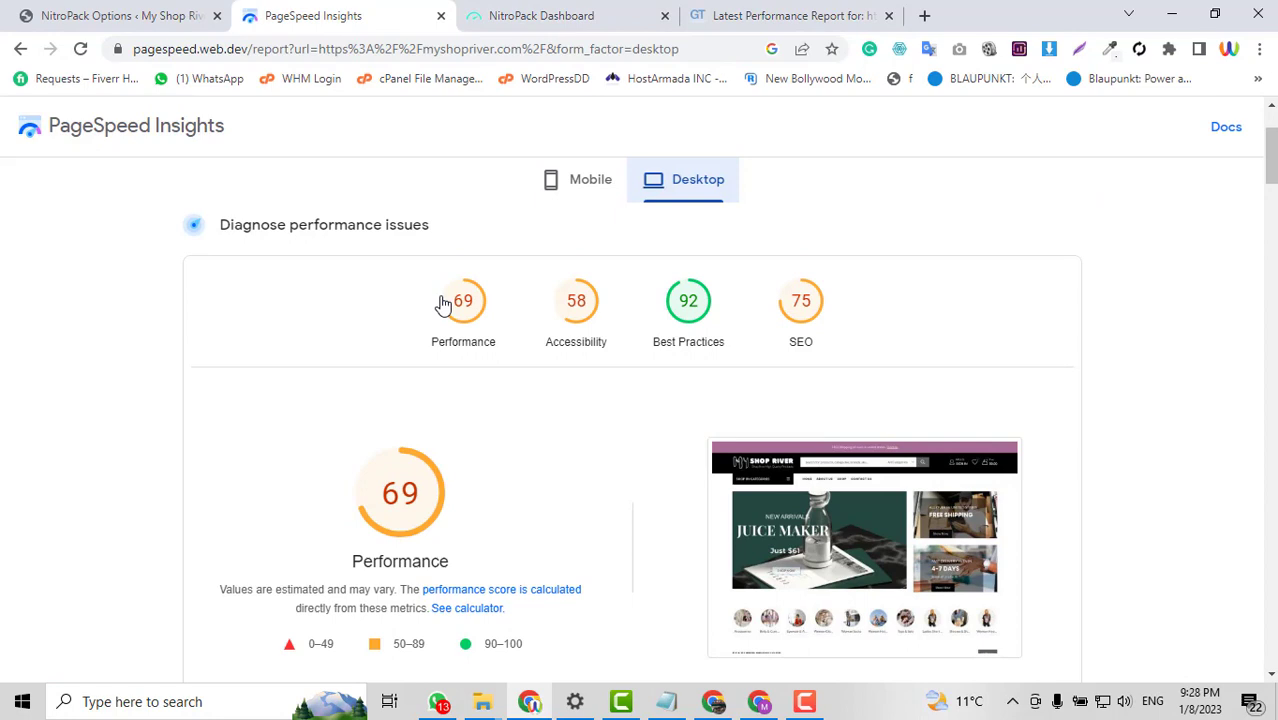
scroll(277, 314, up, 2)
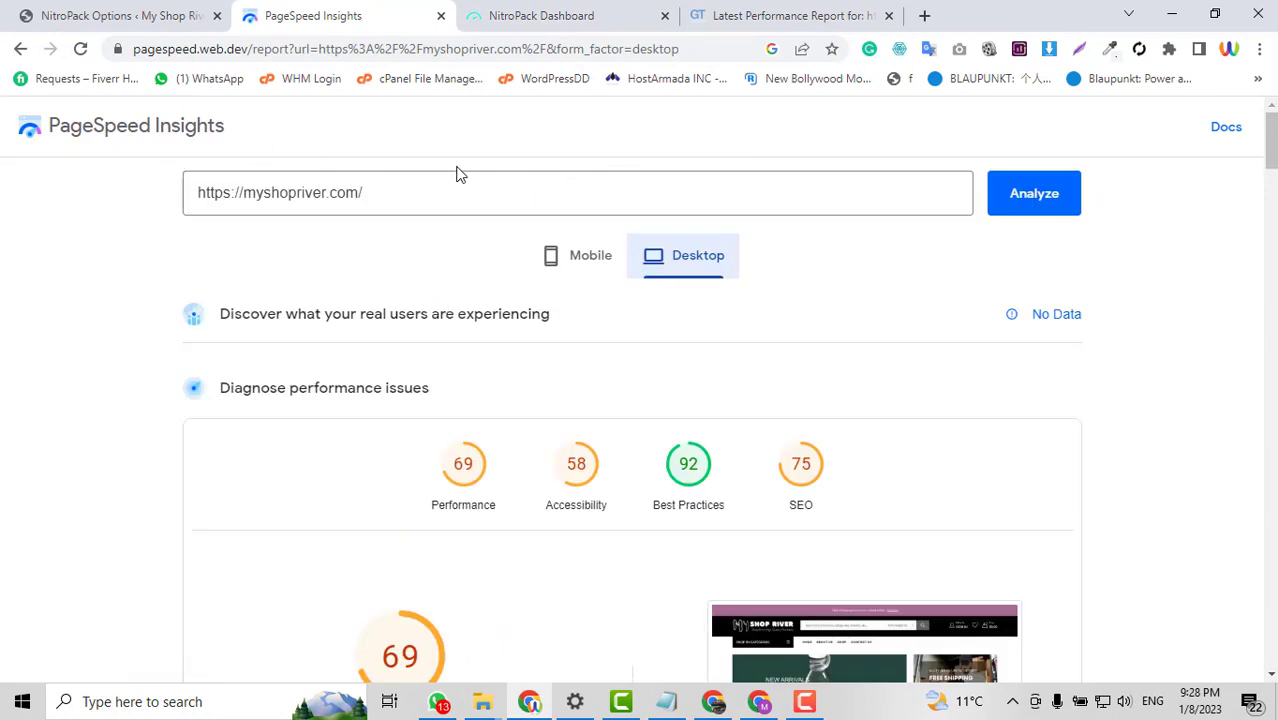
click(1022, 212)
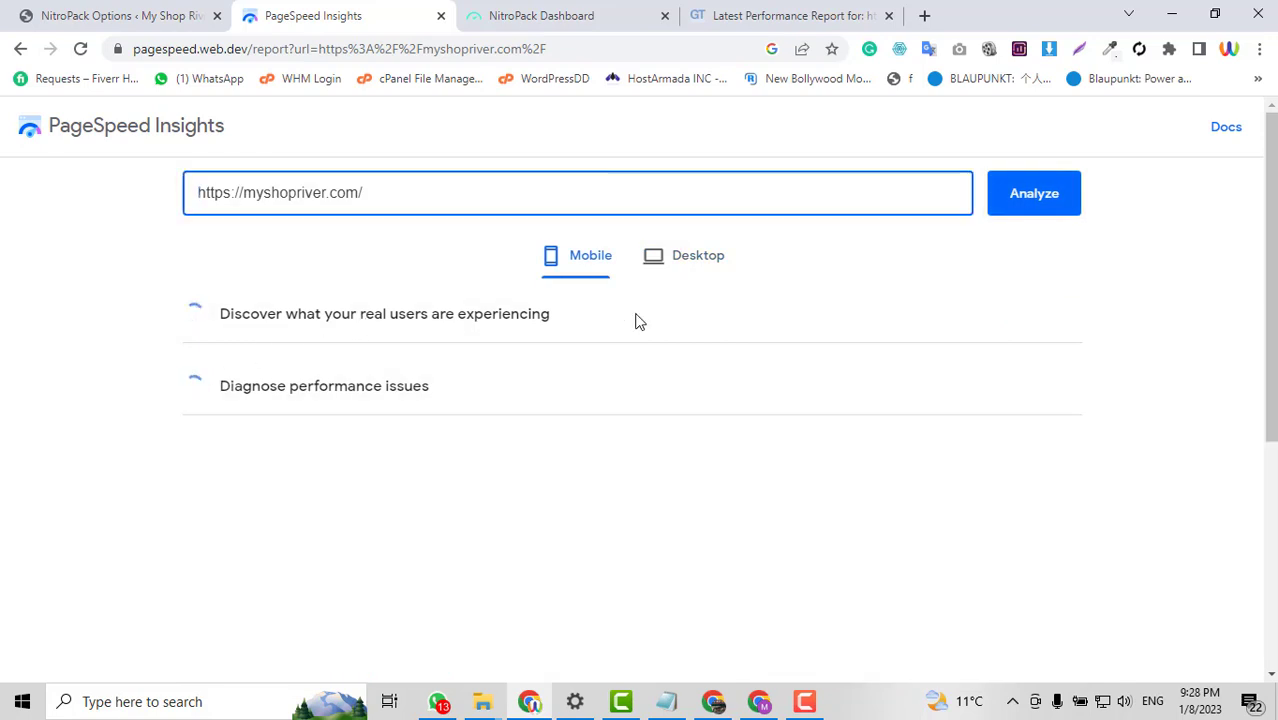
click(742, 15)
scroll(458, 463, down, 1)
scroll(458, 463, up, 2)
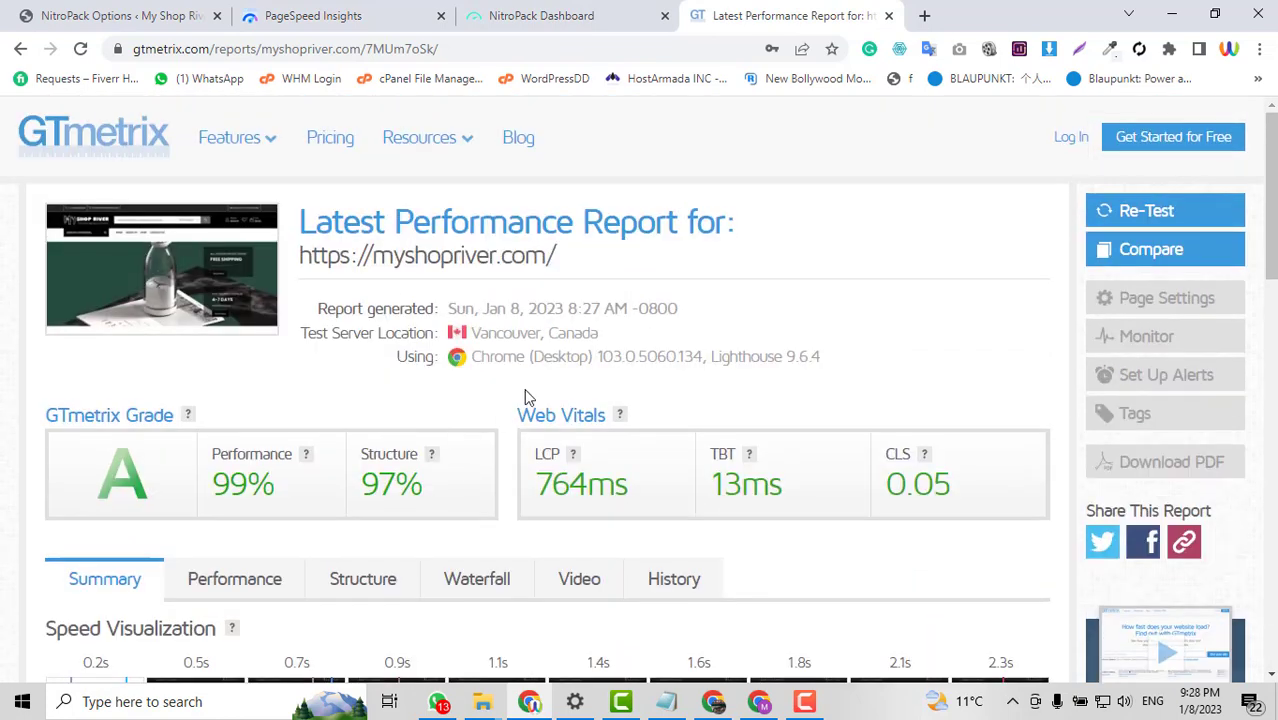
scroll(528, 397, down, 1)
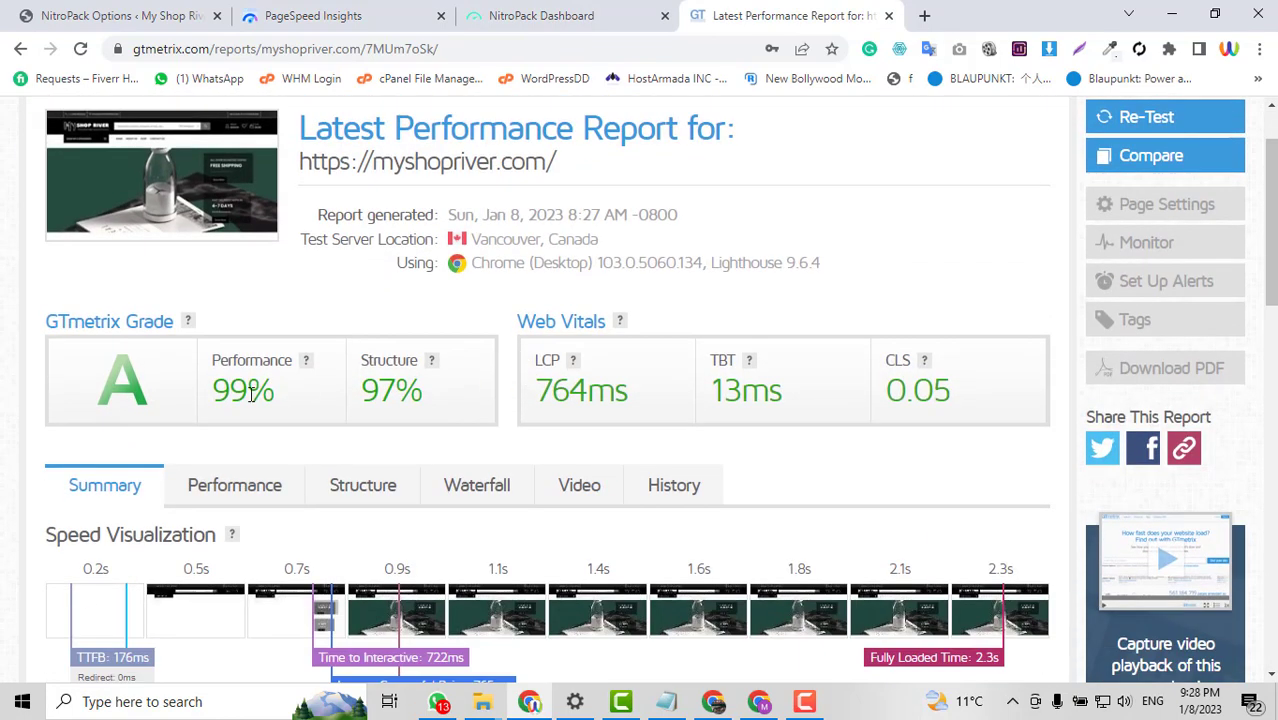
drag(225, 394, 281, 400)
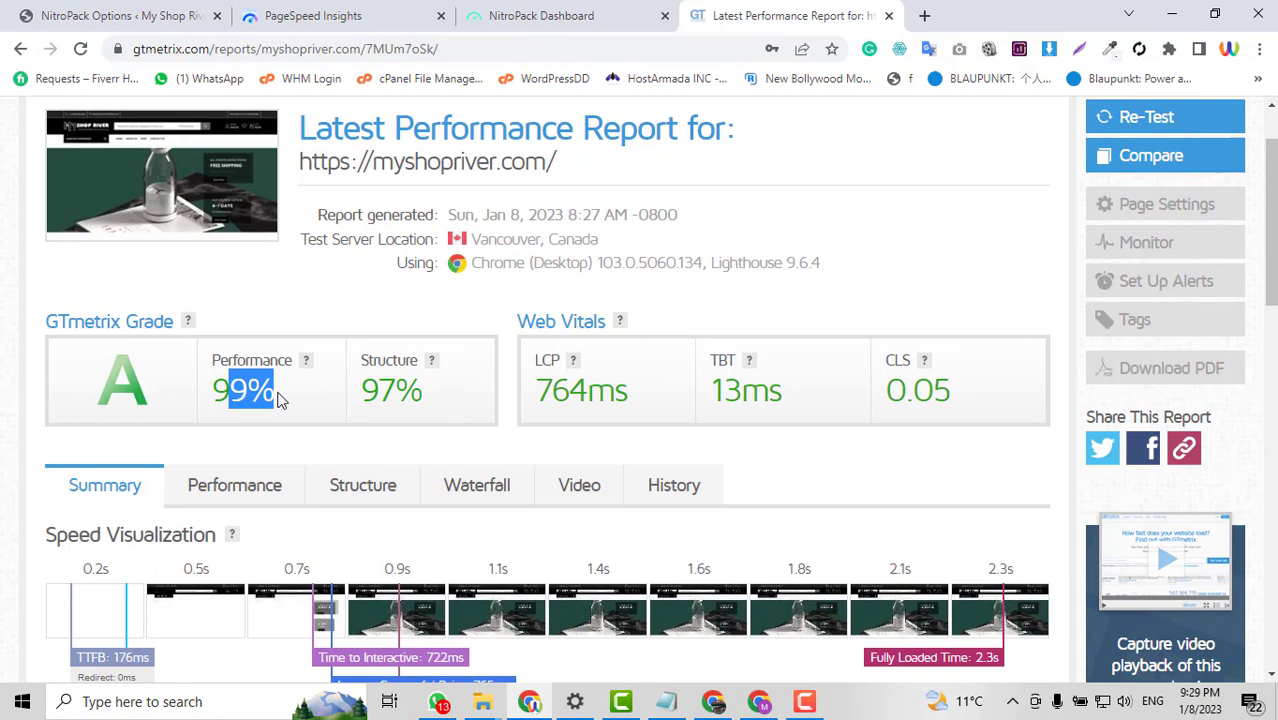
click(281, 400)
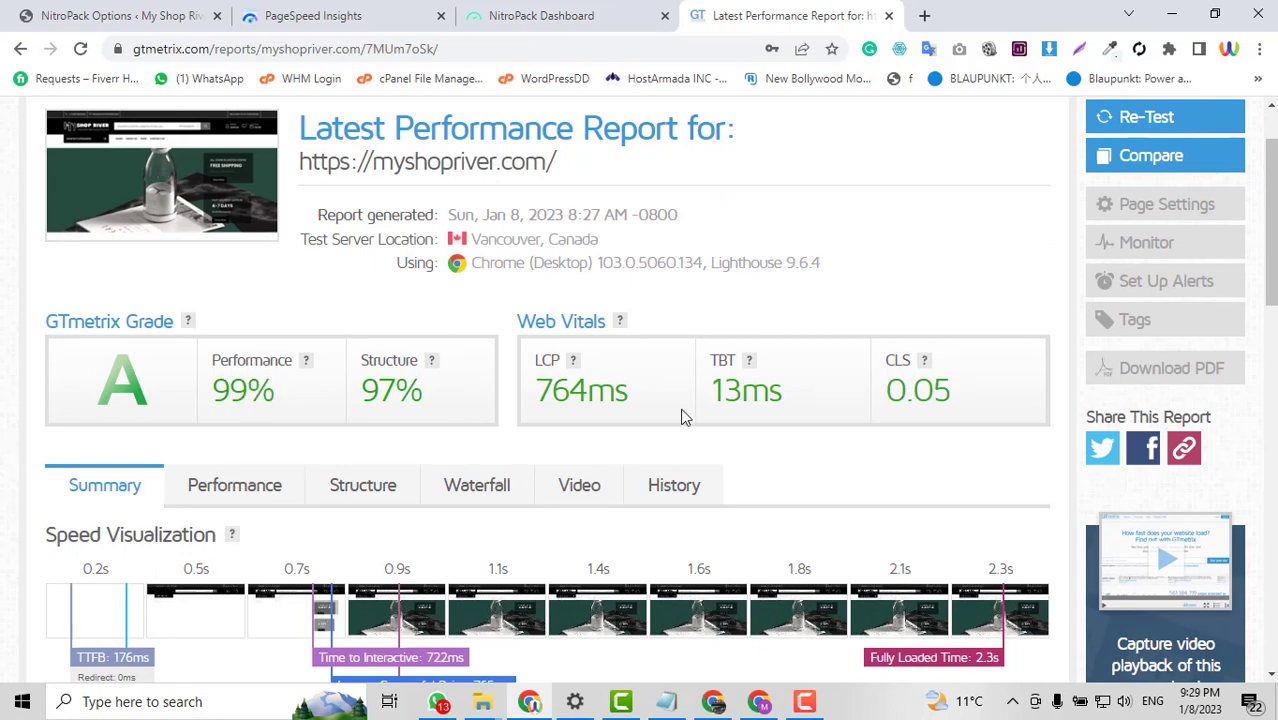
scroll(683, 417, up, 1)
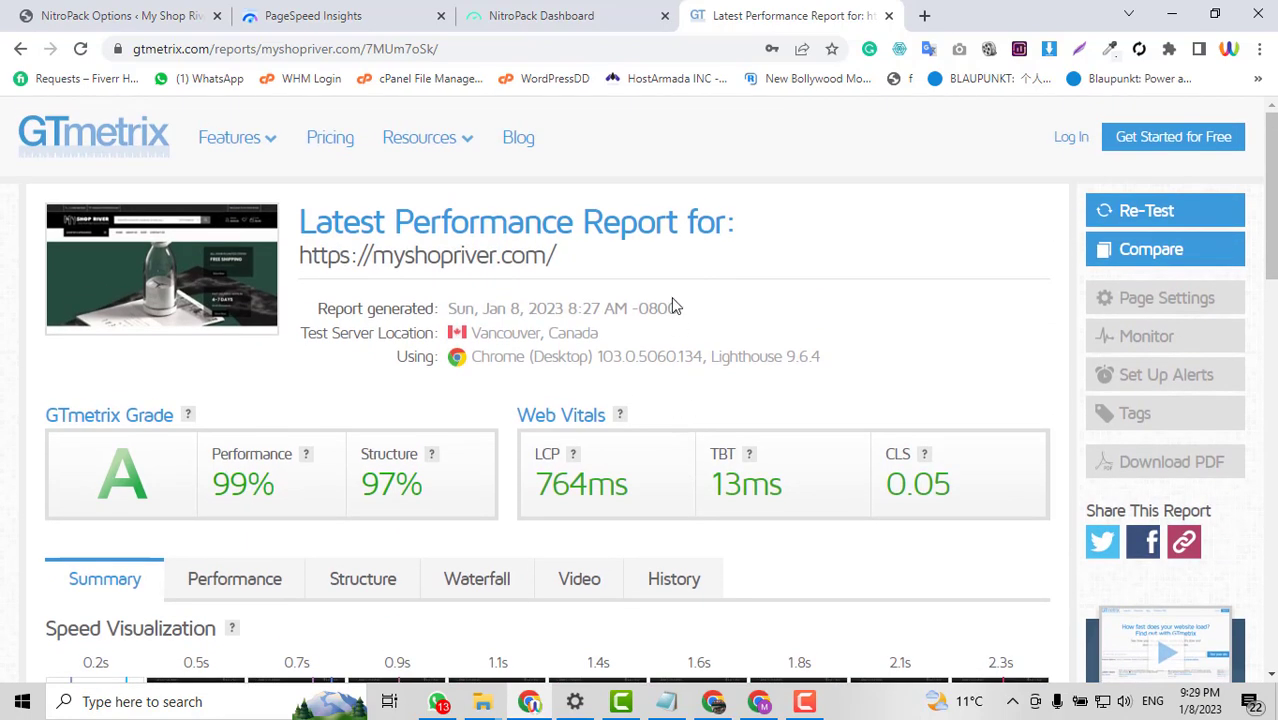
View PageSpeed Insights' Desktop results for myshopriver.com, showing a Performance score of 94
click(340, 14)
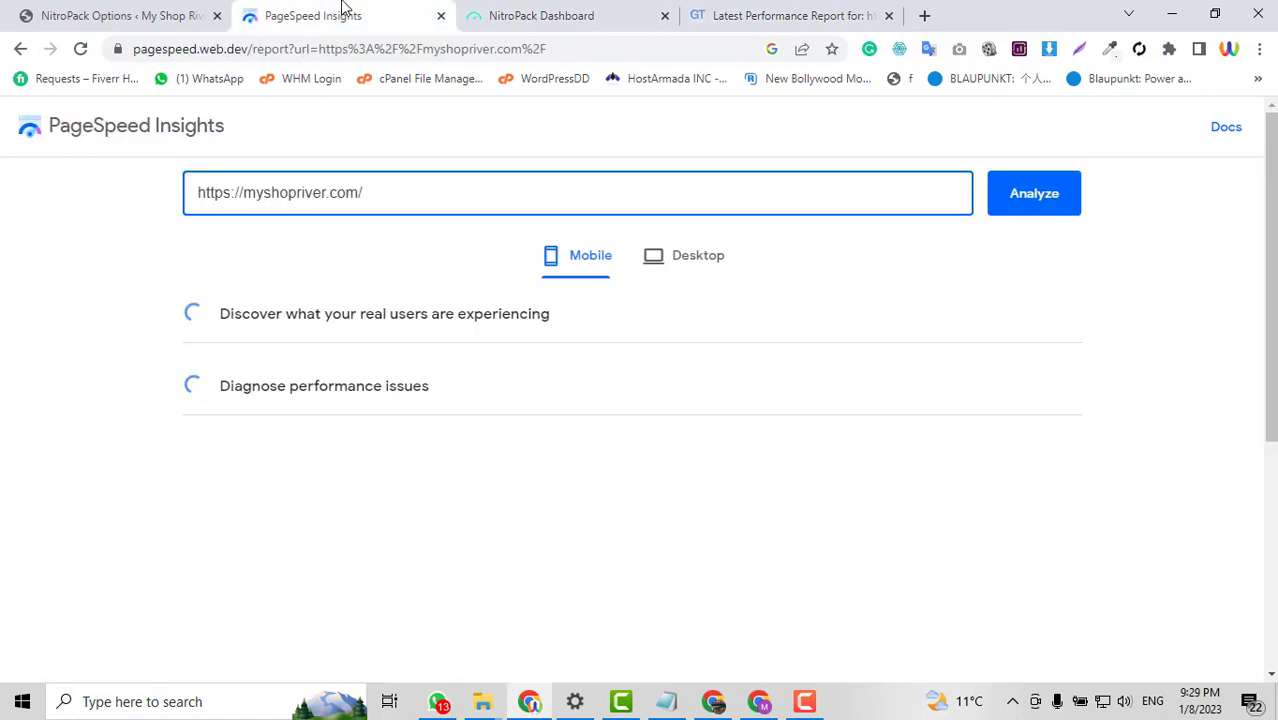
click(688, 257)
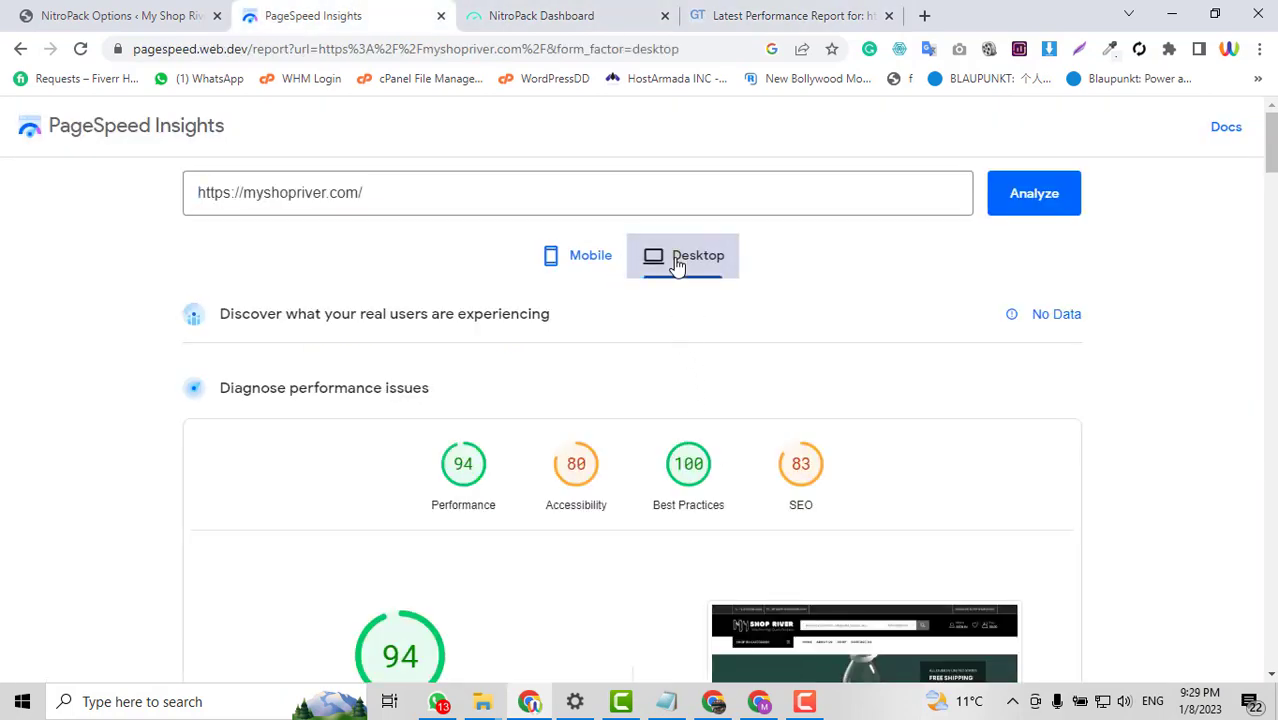
scroll(697, 318, down, 2)
scroll(600, 230, up, 1)
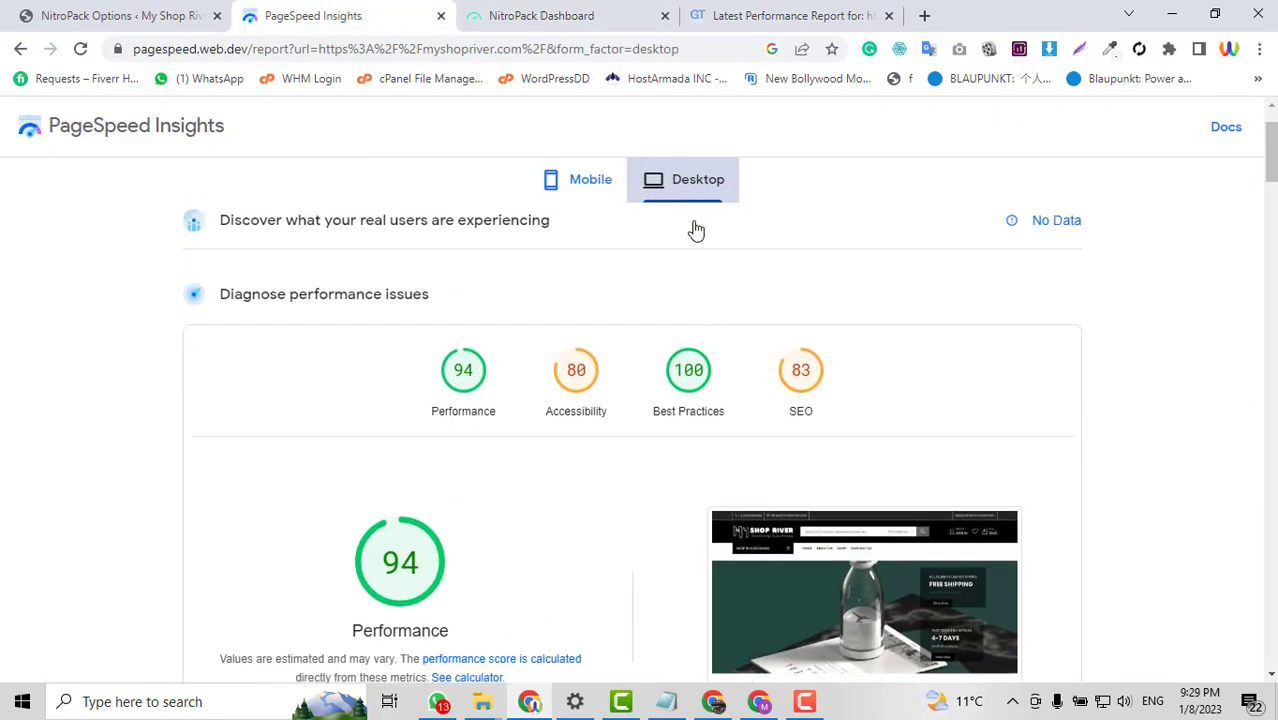
scroll(660, 250, down, 2)
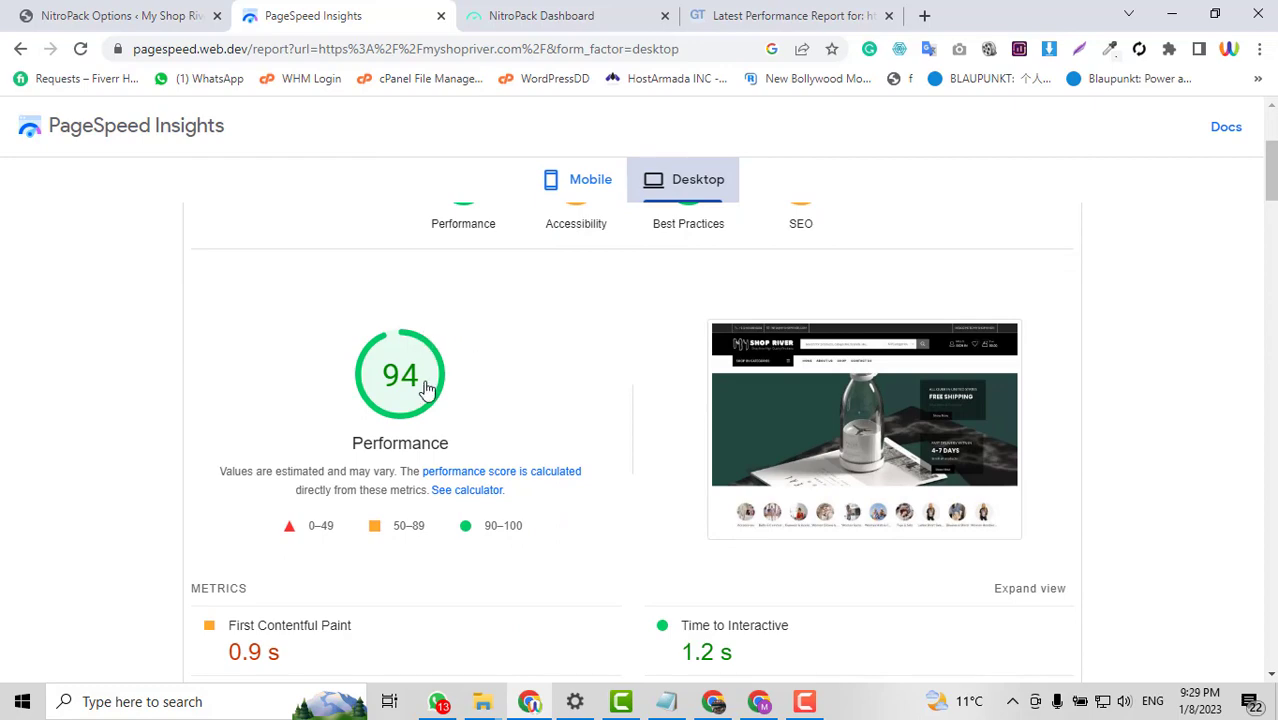
scroll(427, 388, down, 2)
scroll(730, 432, up, 2)
scroll(730, 432, up, 2)
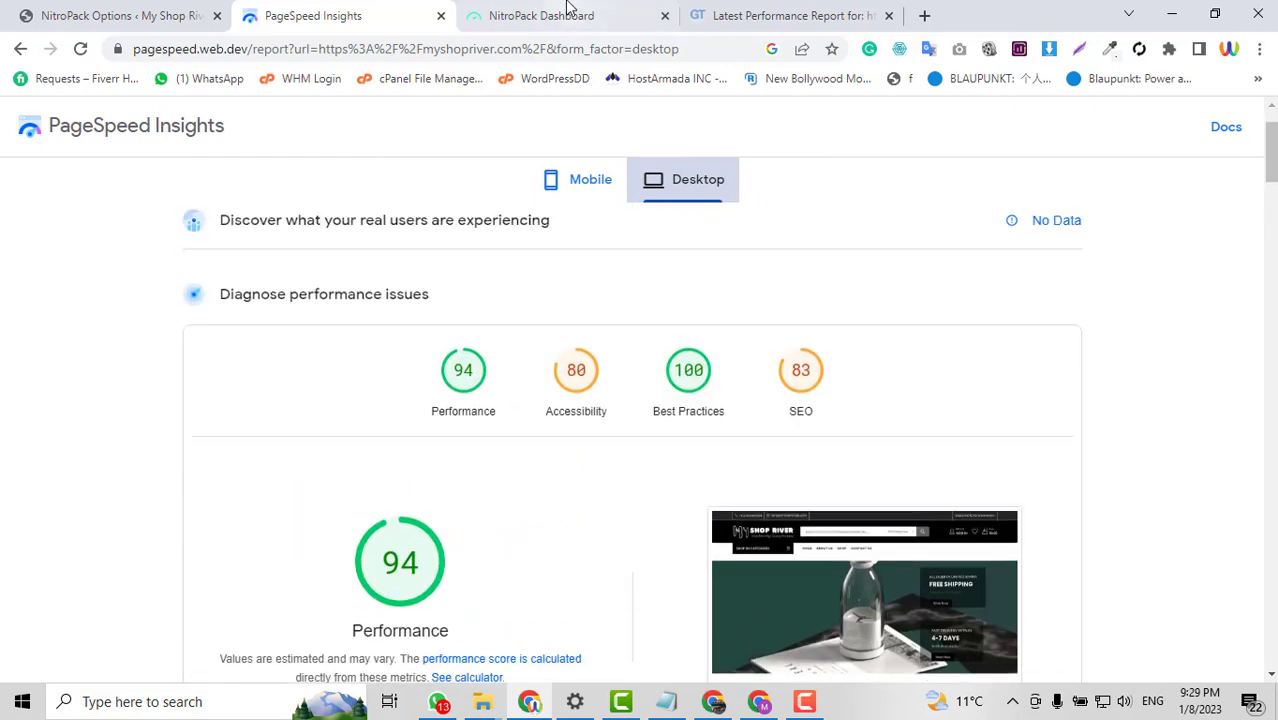
click(743, 12)
Compare the NitroPack dashboard against the PageSpeed Insights scores
click(603, 12)
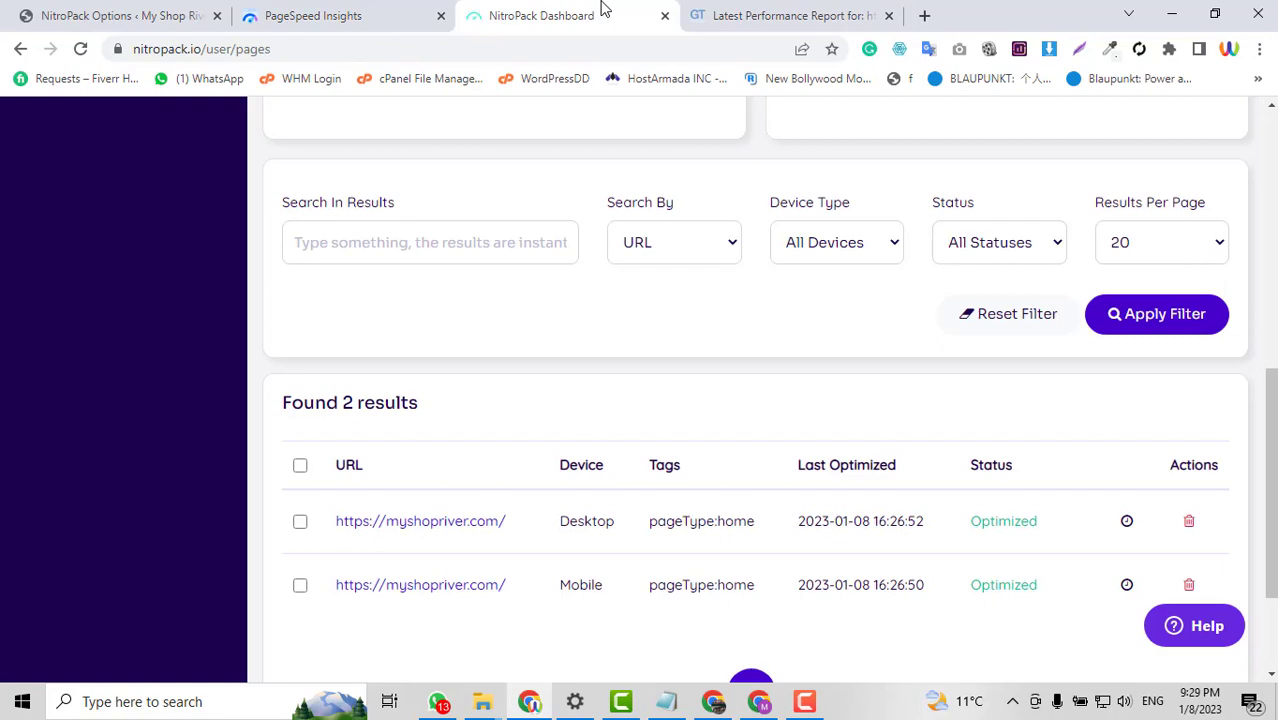
scroll(900, 400, down, 2)
scroll(999, 437, up, 3)
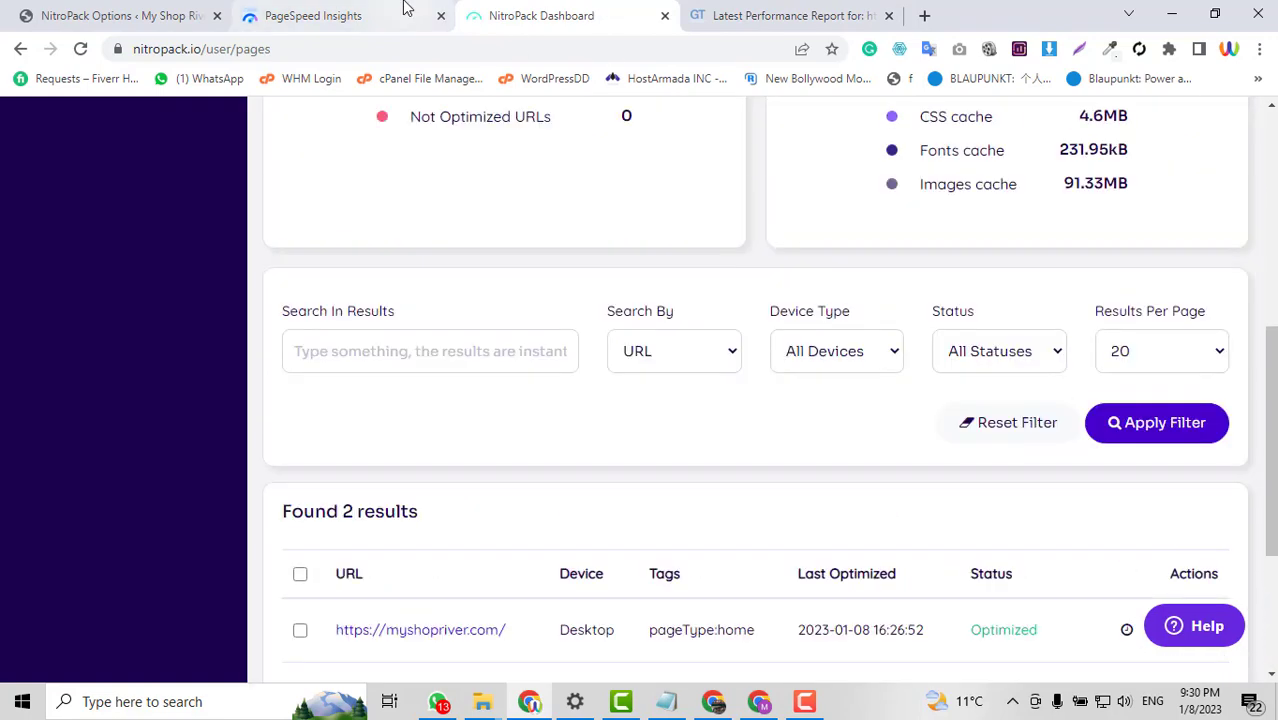
click(380, 14)
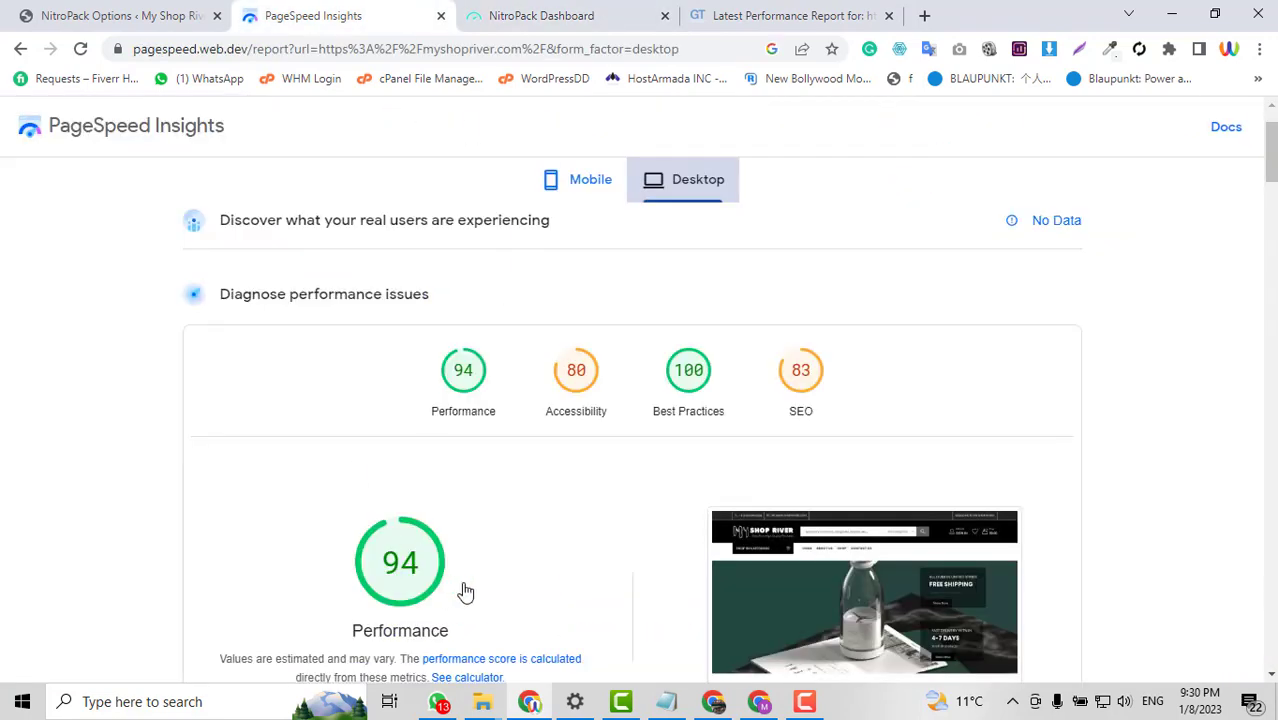
scroll(463, 591, down, 2)
scroll(463, 591, down, 1)
scroll(478, 588, up, 4)
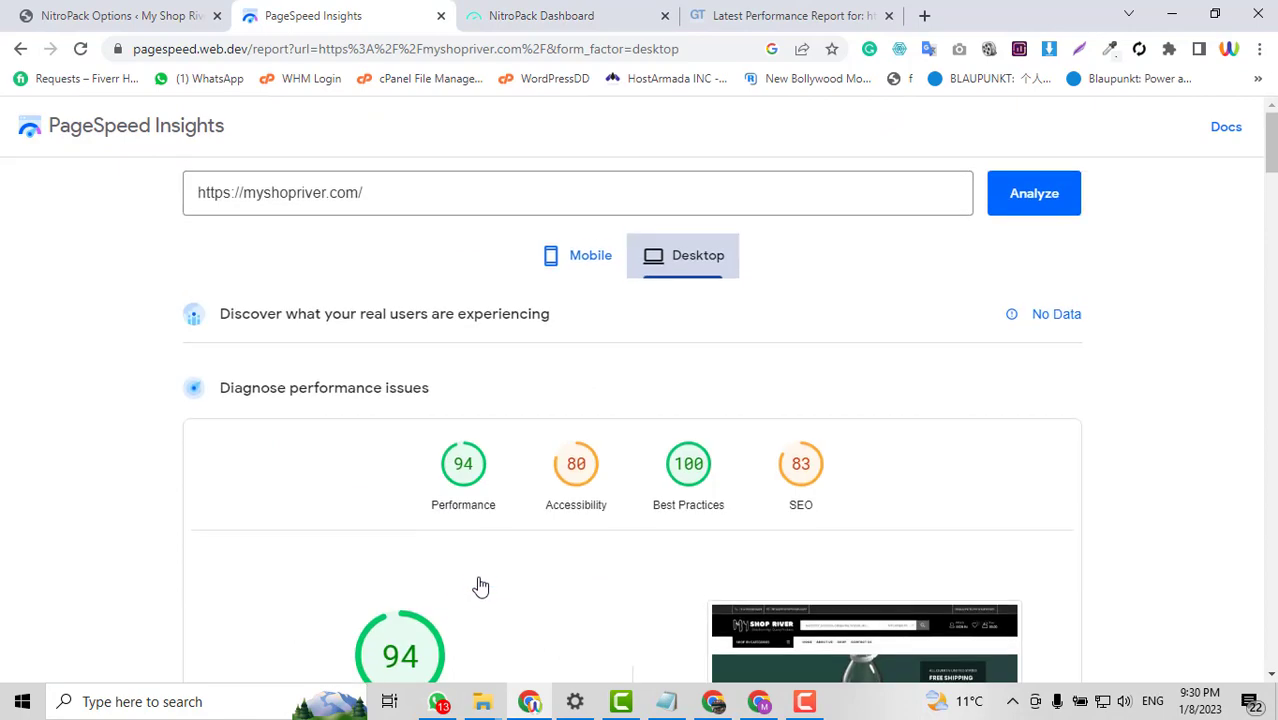
Check Cache Status (2 optimized URLs, 109.18 MB cached) and open NitroPack options in WordPress
click(545, 8)
scroll(756, 431, up, 2)
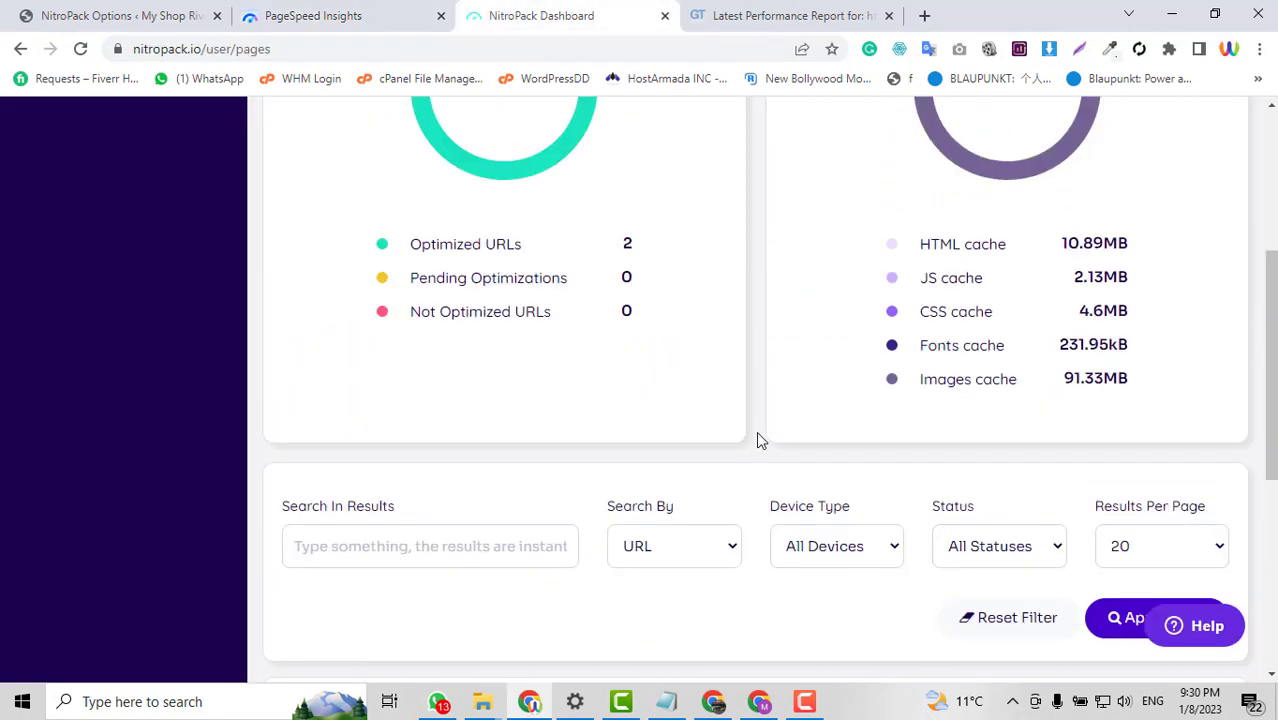
scroll(756, 431, up, 1)
scroll(756, 431, up, 3)
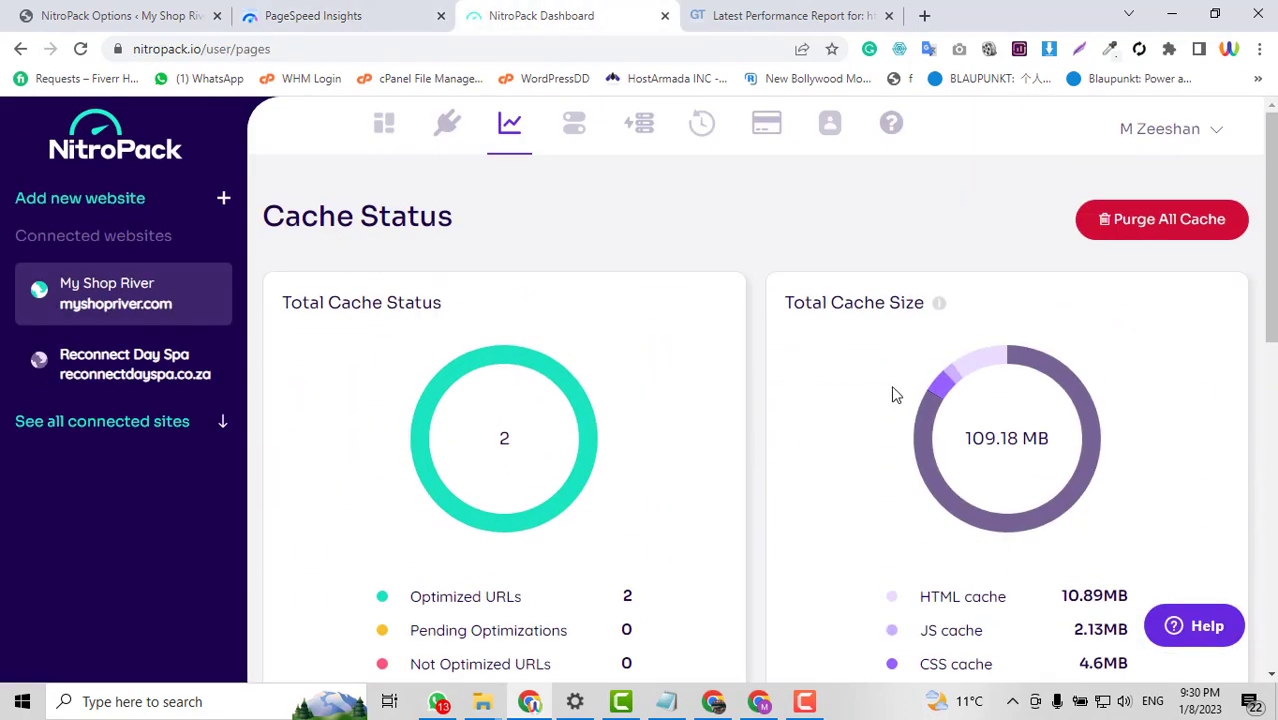
scroll(896, 394, down, 2)
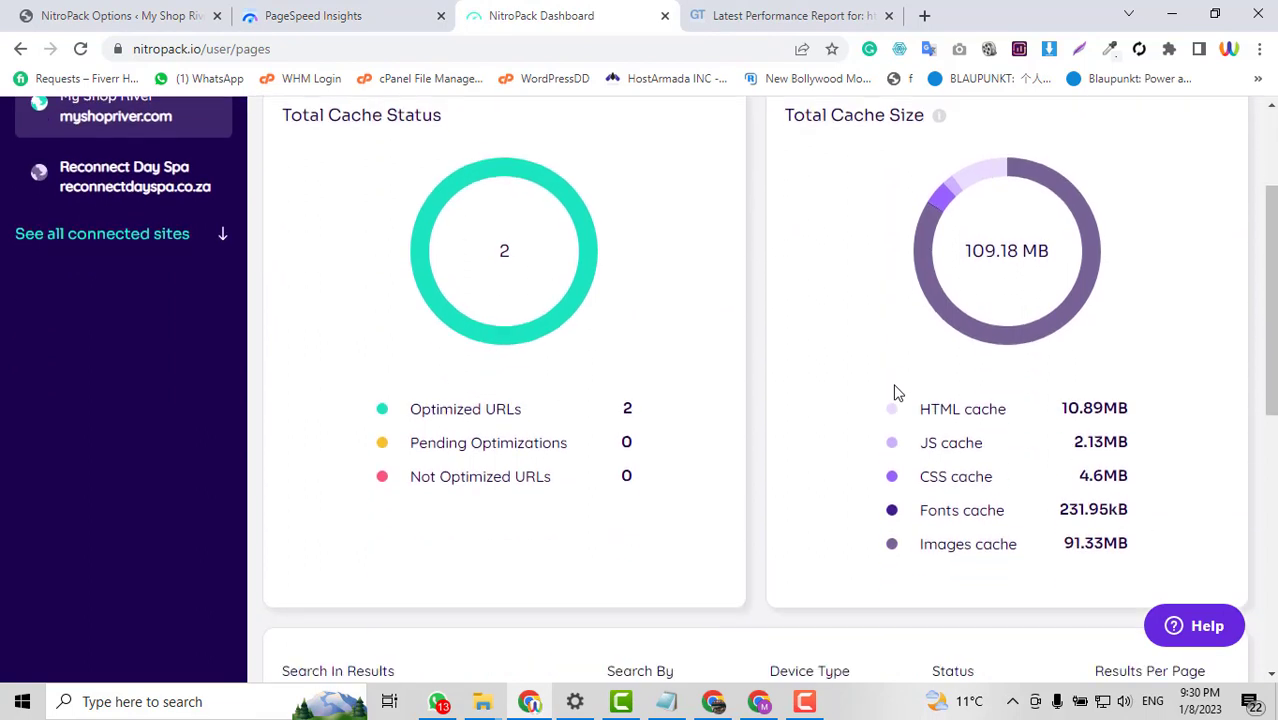
scroll(896, 394, up, 2)
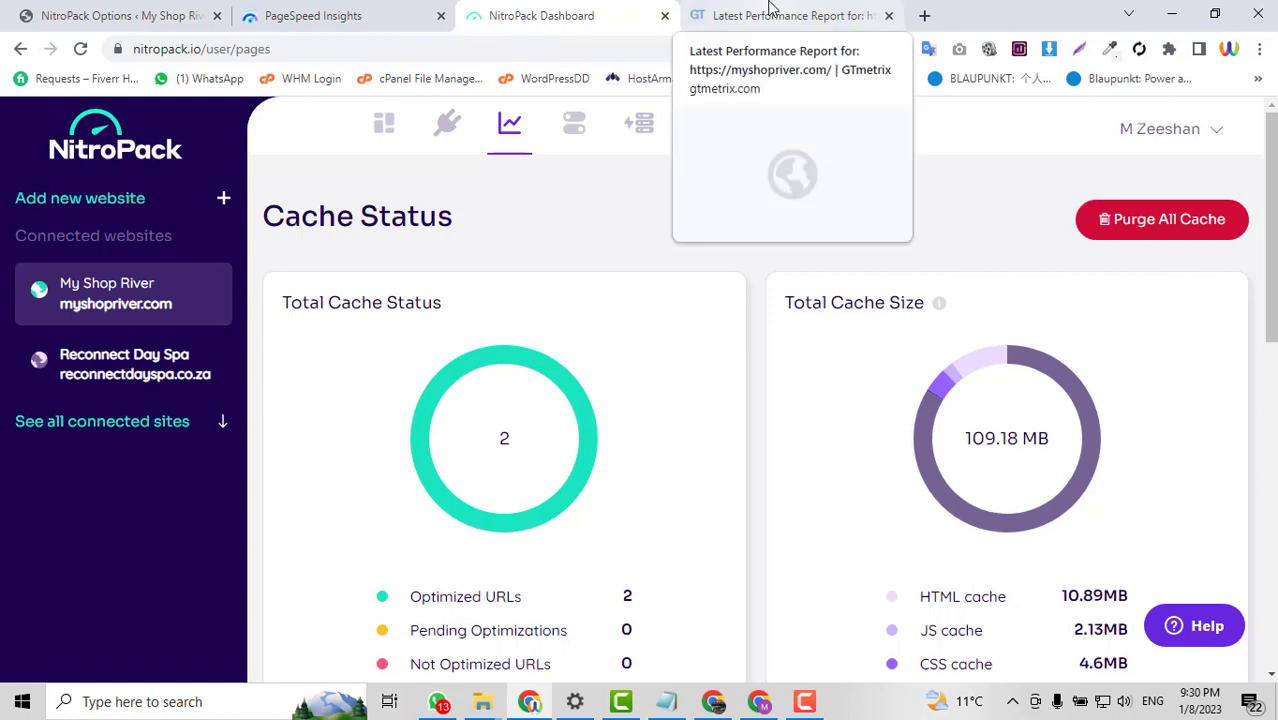
click(400, 10)
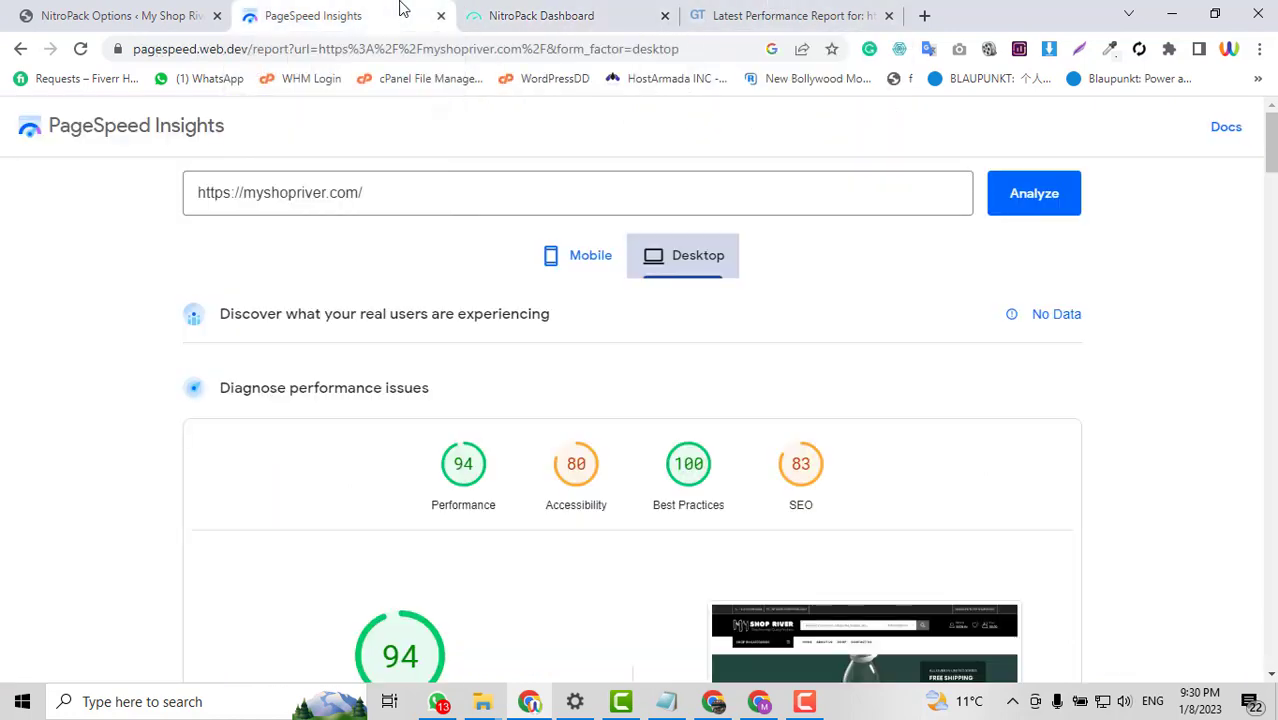
click(525, 12)
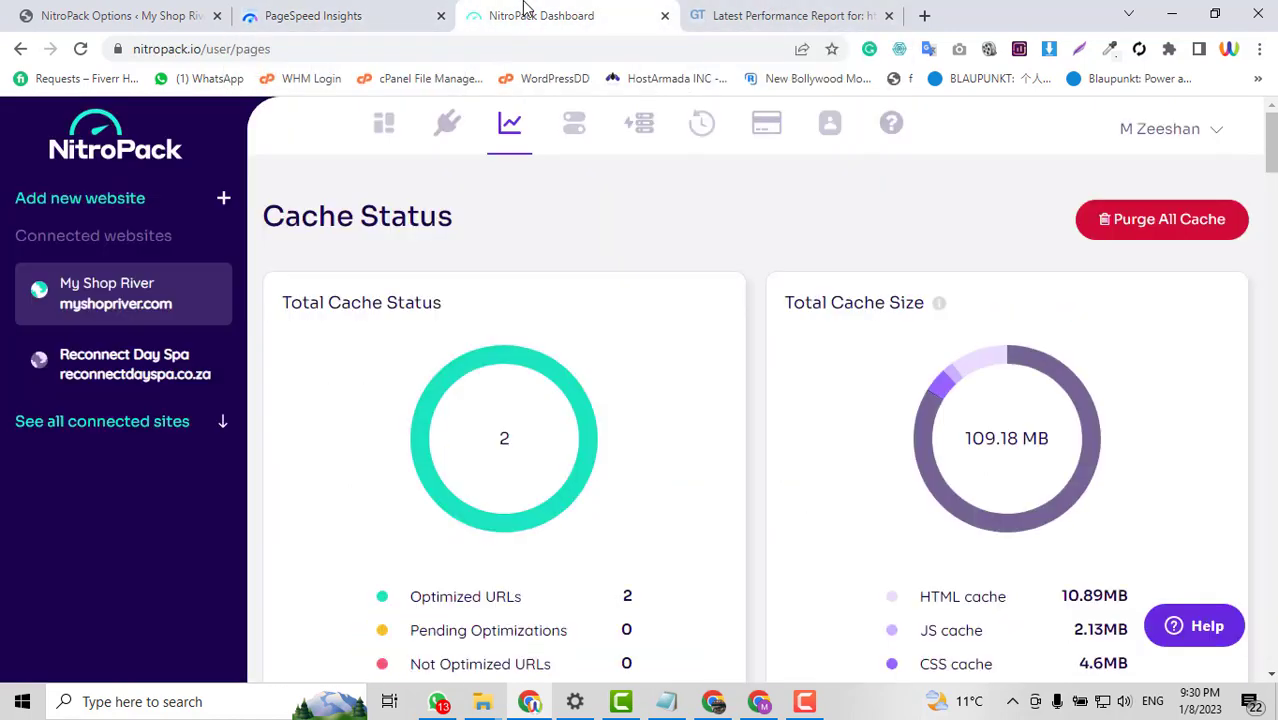
click(26, 12)
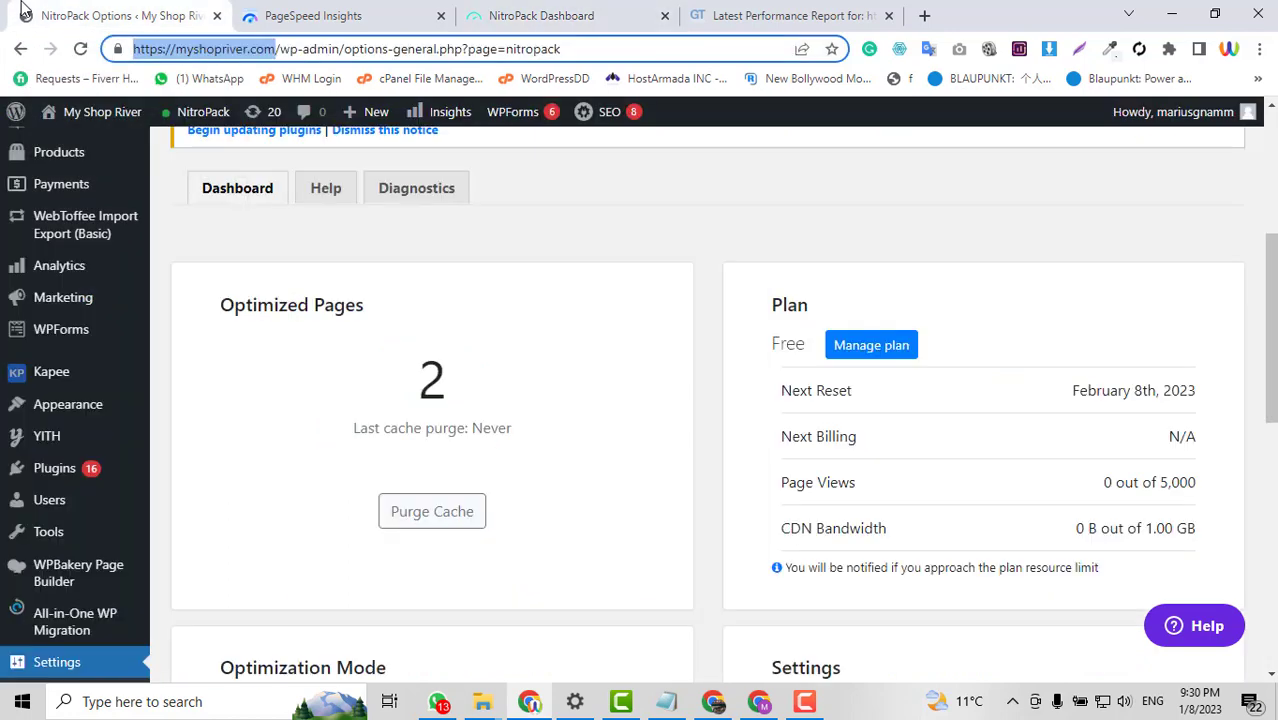